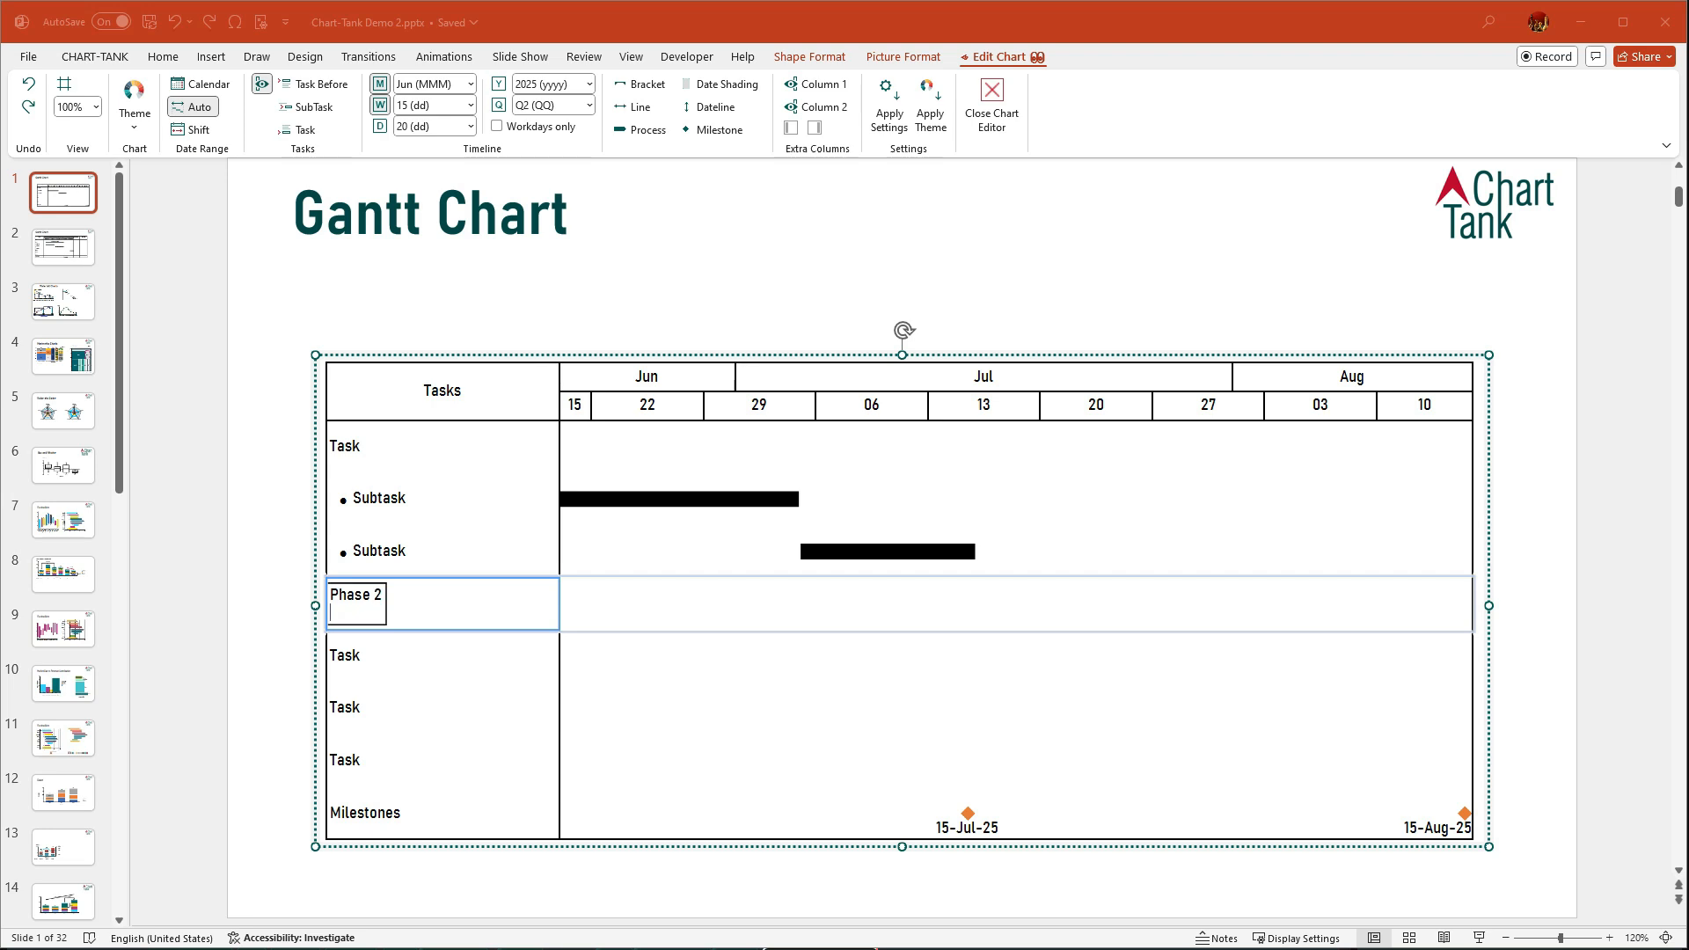
- Add "Second Line" as the second line of the Phase 2 label and create a following task named Phase 3
type("Second Line")
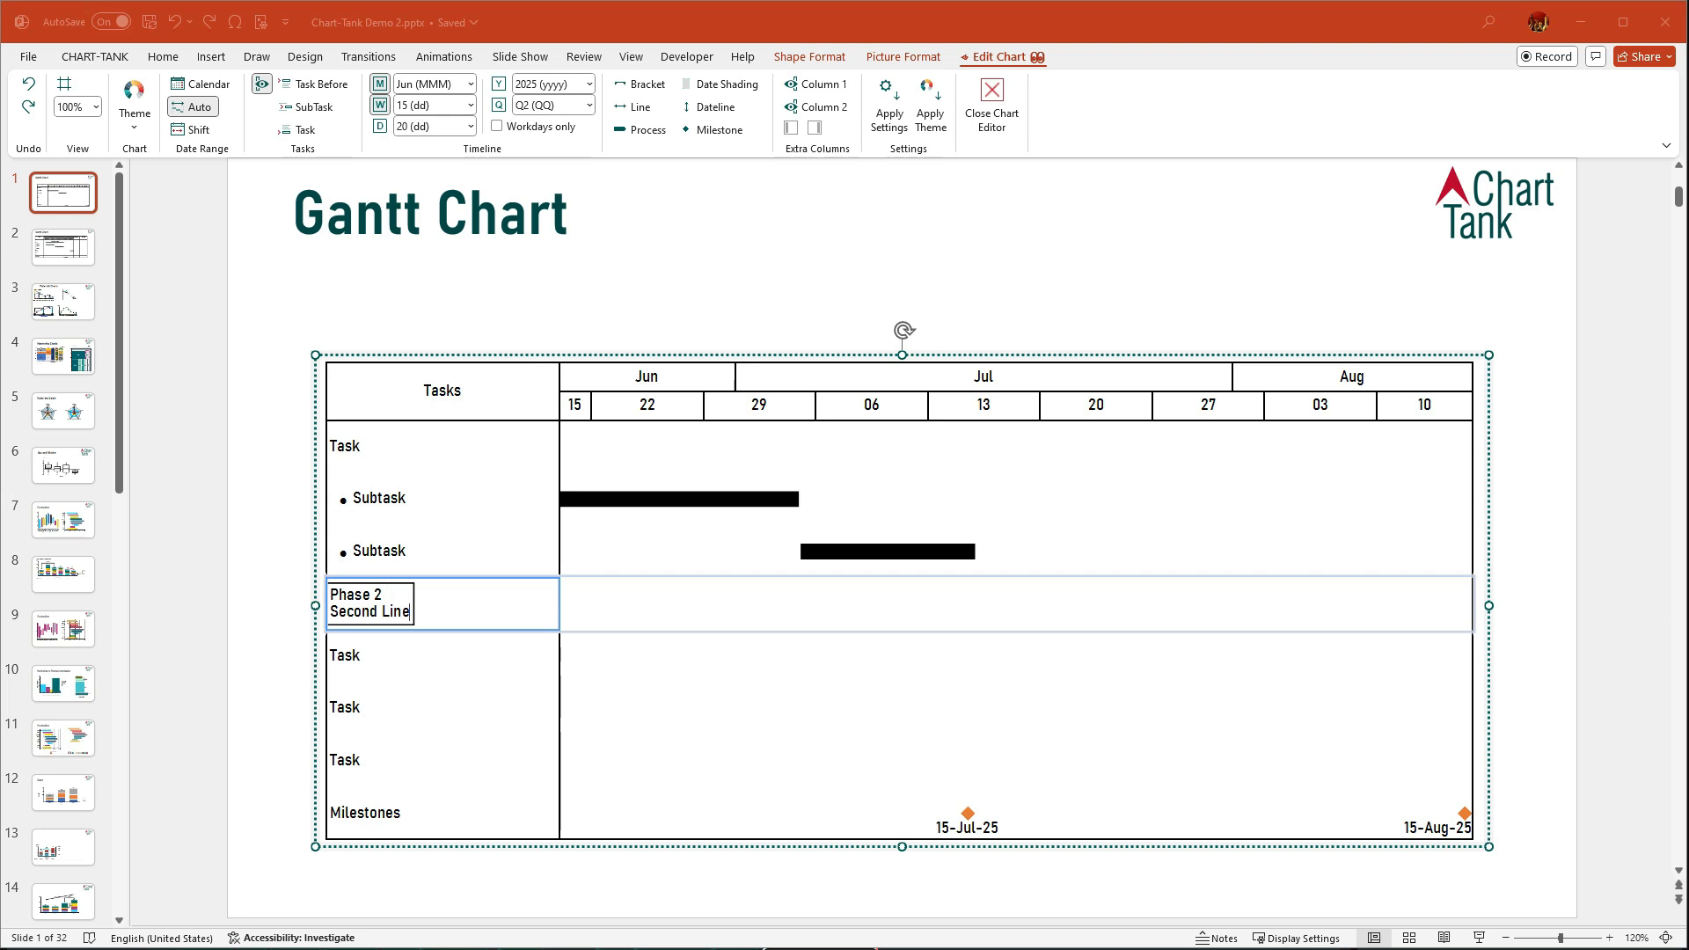
key("Return")
type("P")
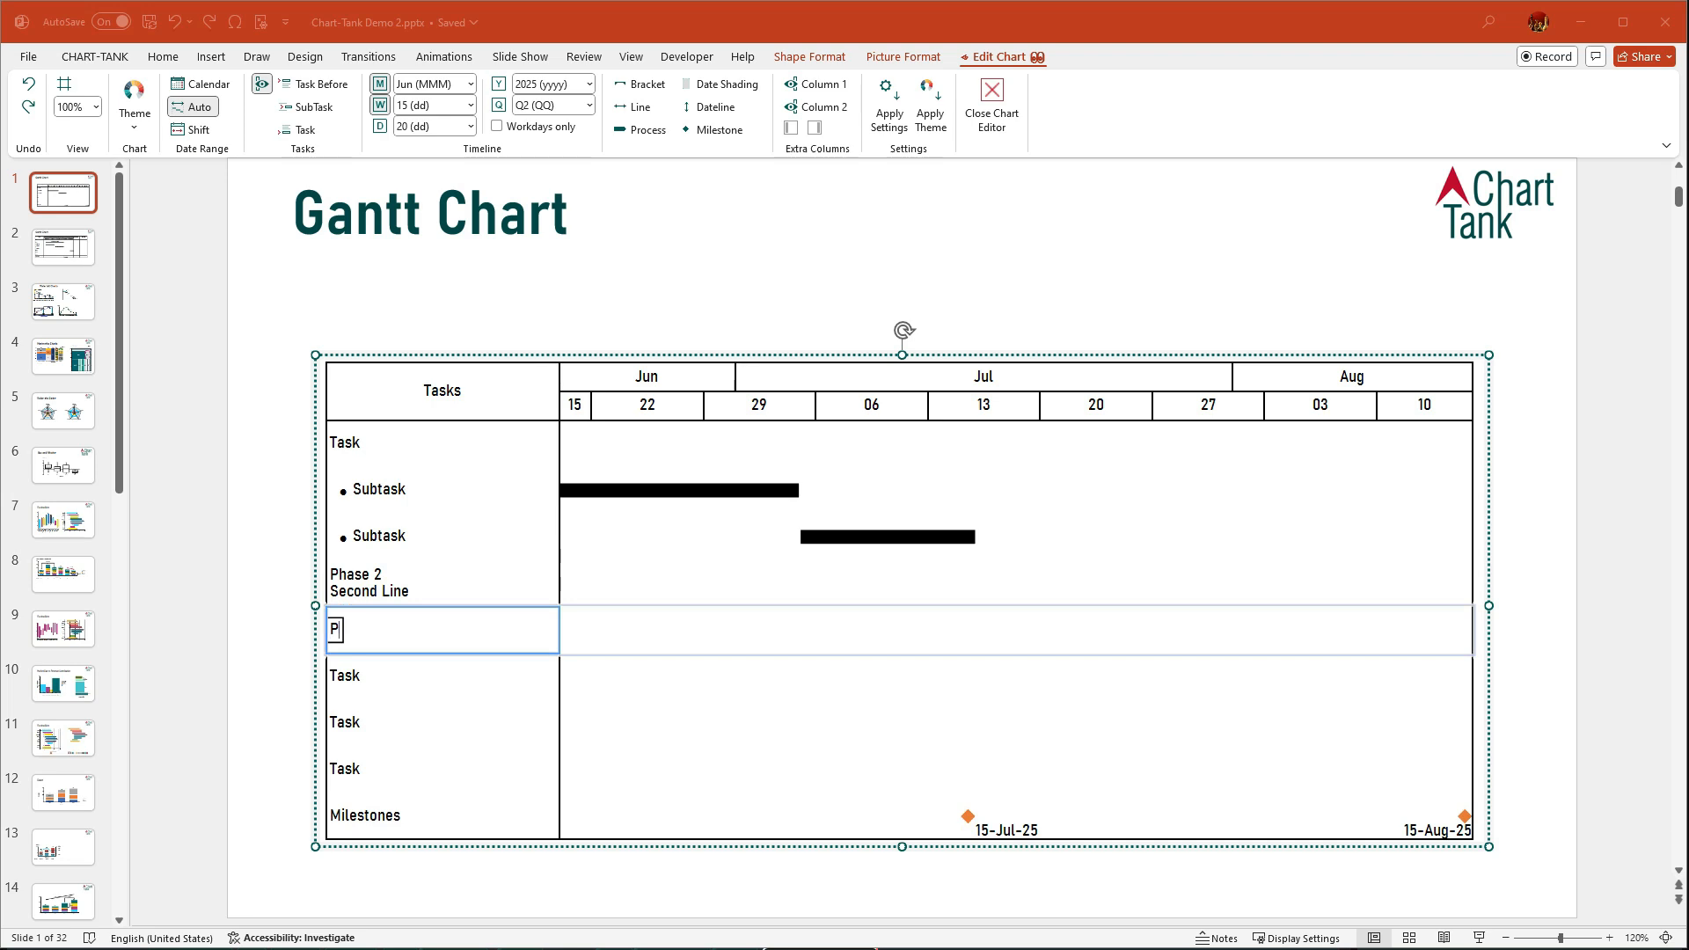
type("hase 3")
key("Escape")
- Insert a task named "New Task" before the second plain Task row below Phase 3
right_click(347, 727)
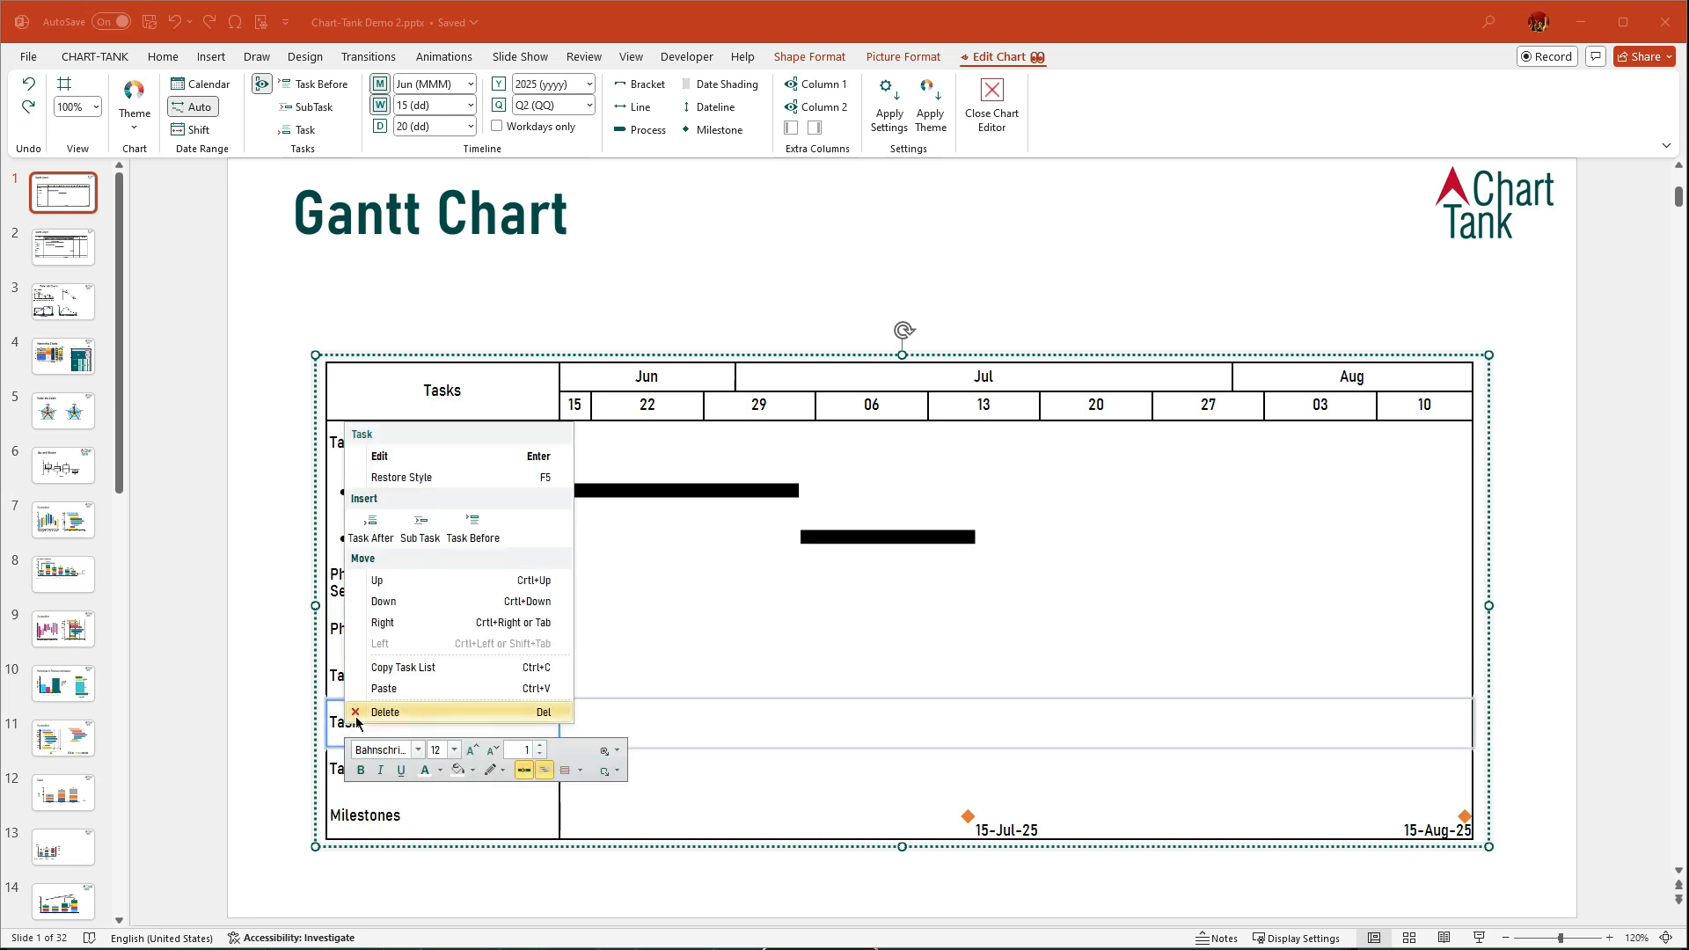
left_click(473, 542)
type("New")
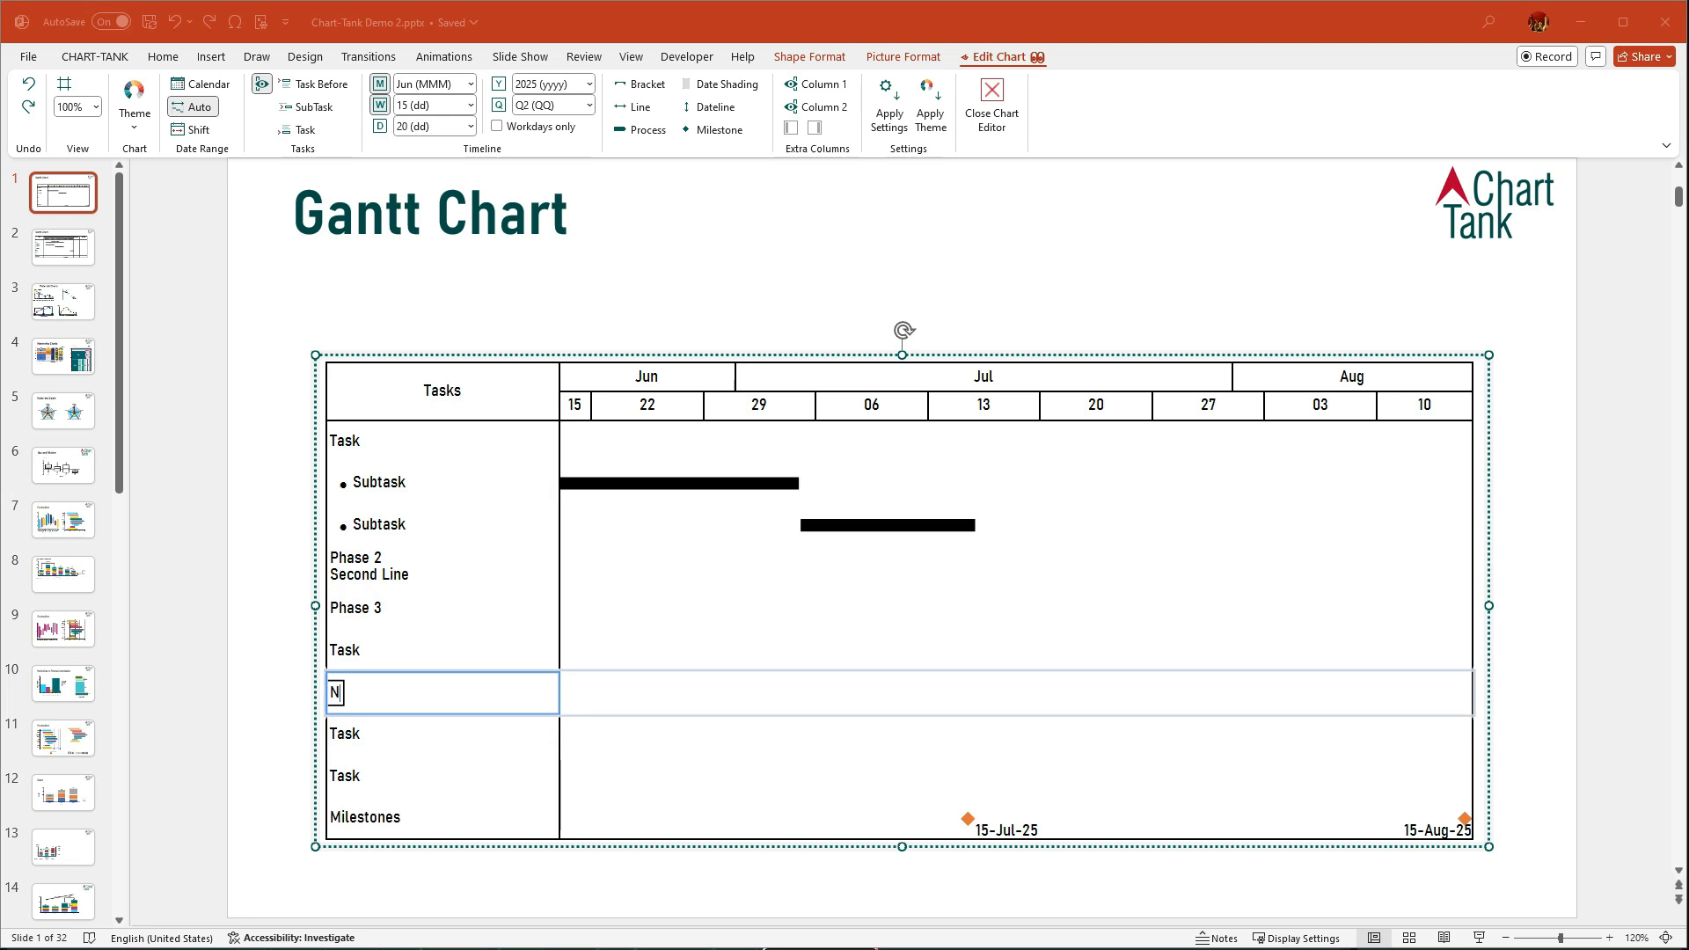
type(" Task")
left_click(518, 648)
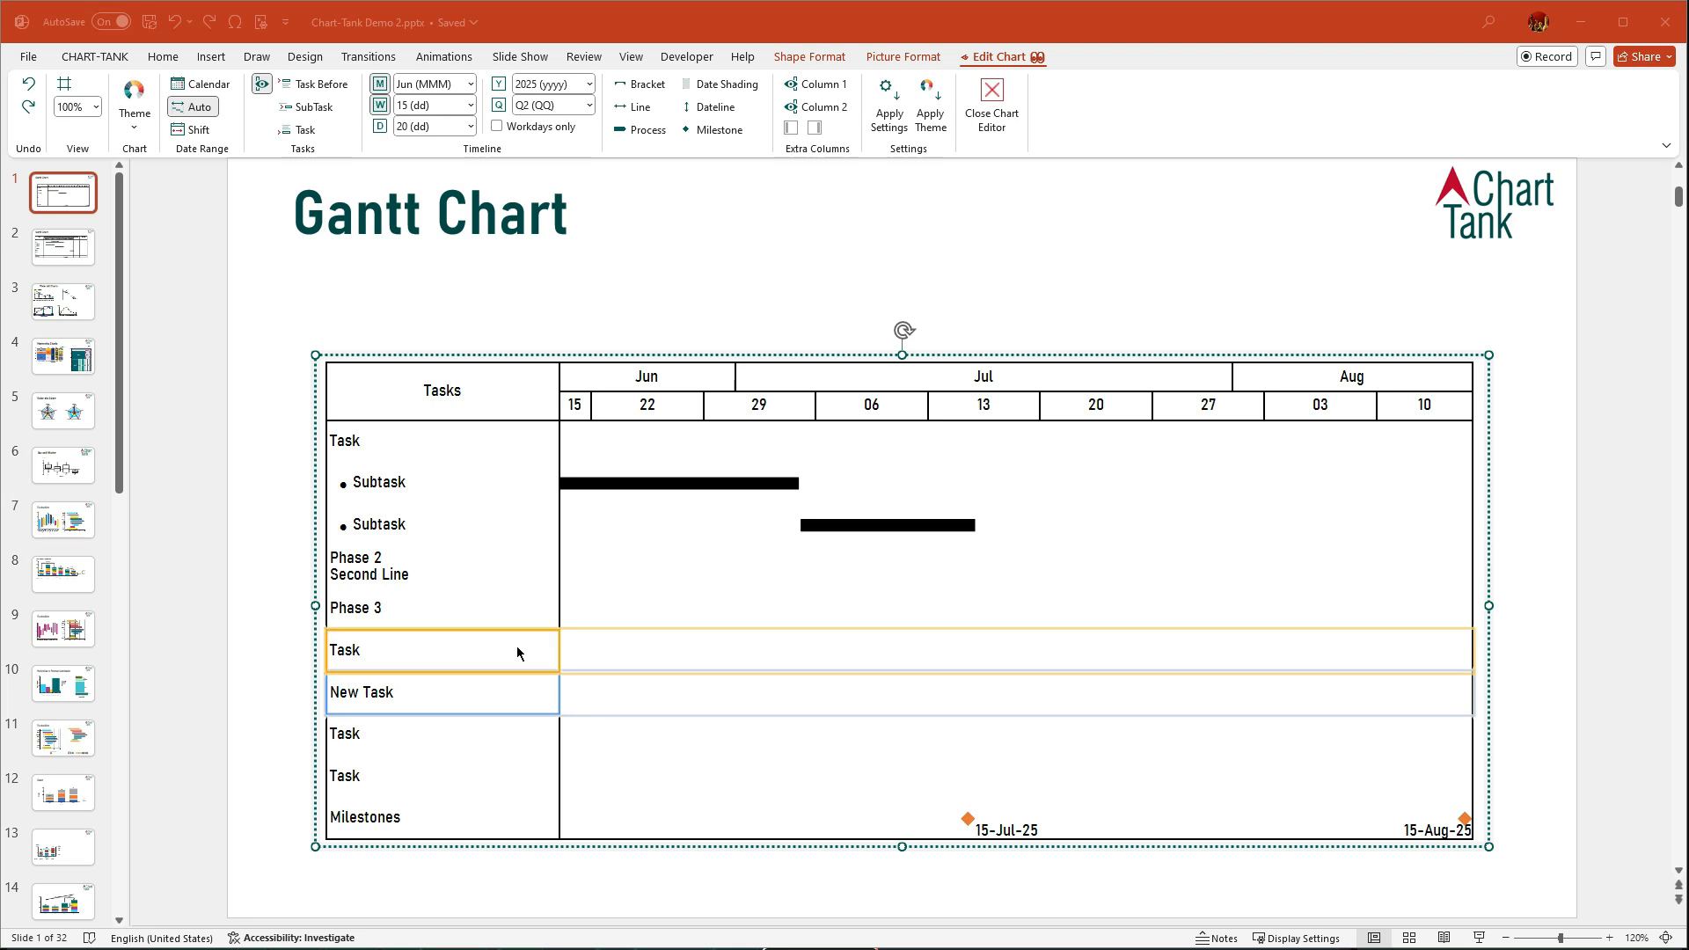
- Insert a subtask named "Sub Task" under the Task row directly below Phase 3
right_click(408, 658)
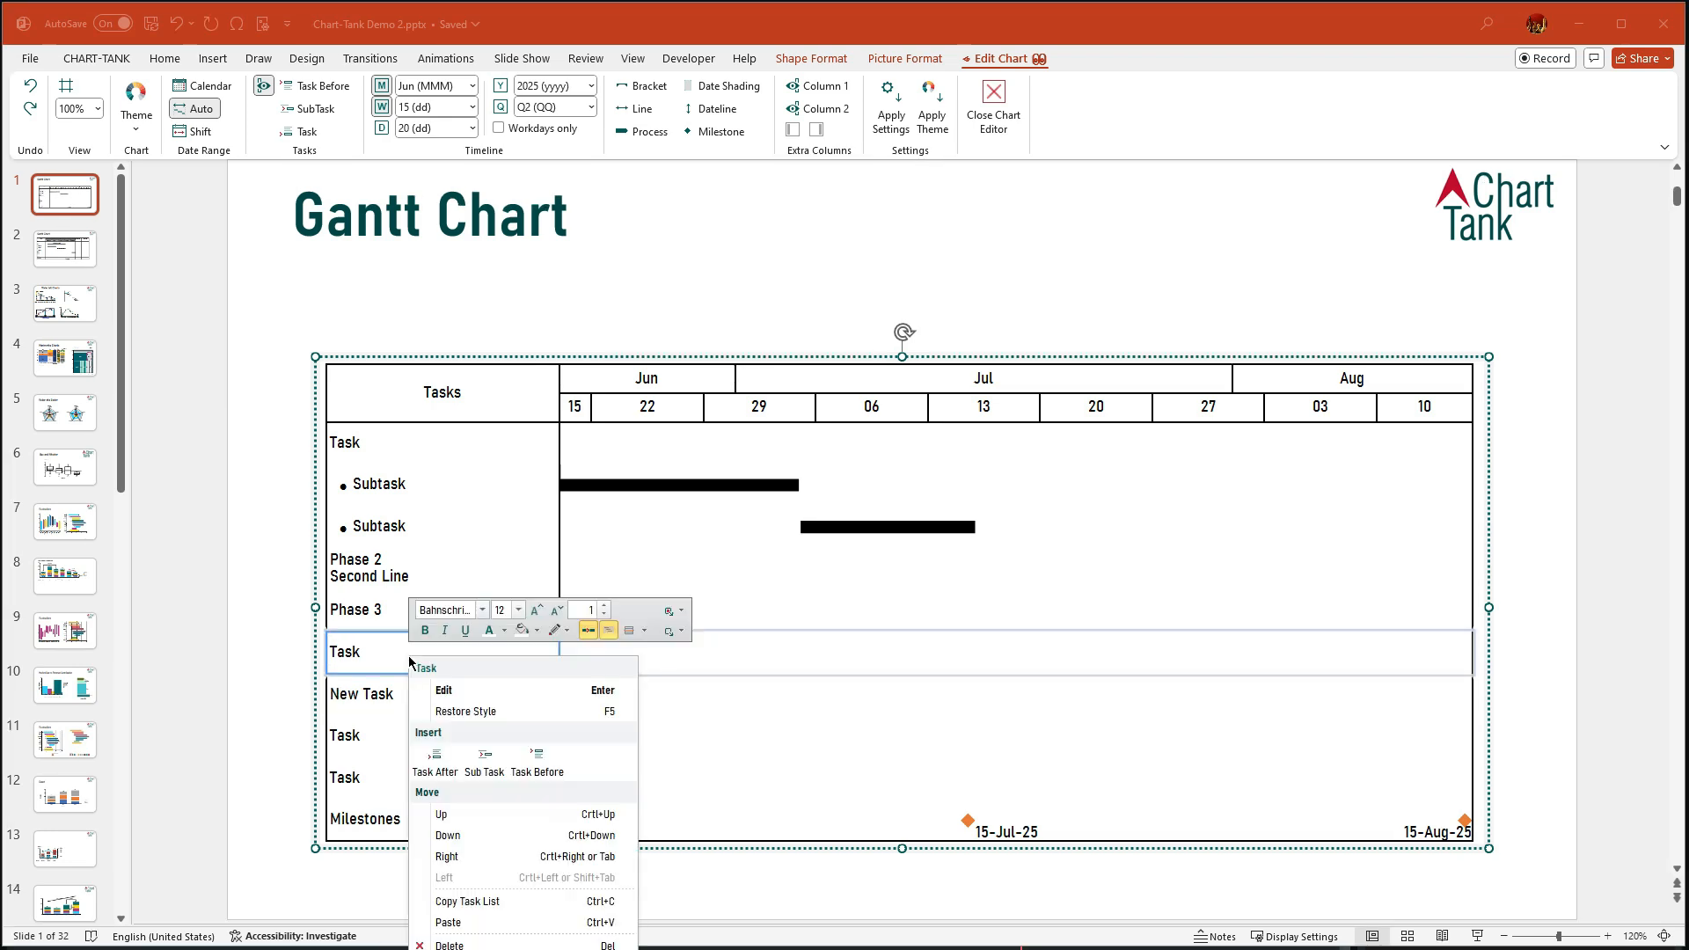
left_click(483, 762)
type("Su")
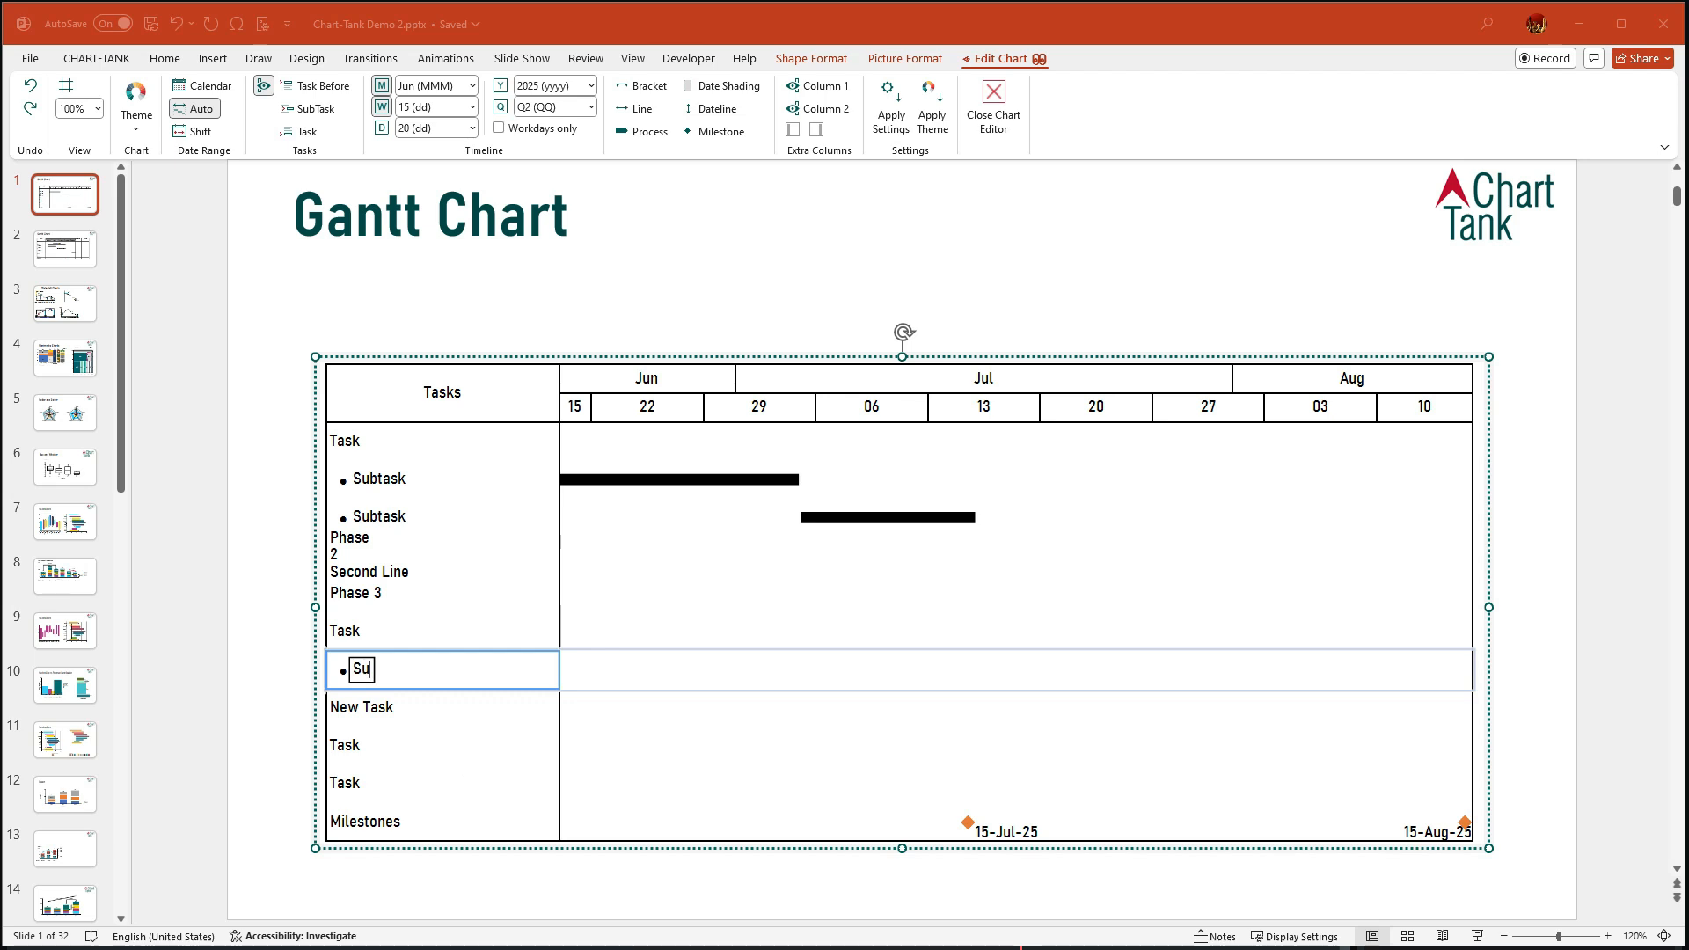
type("b Task")
- Indent New Task and outdent it again, and move it above the Task row that contains Sub Task
left_click(385, 707)
key("Tab")
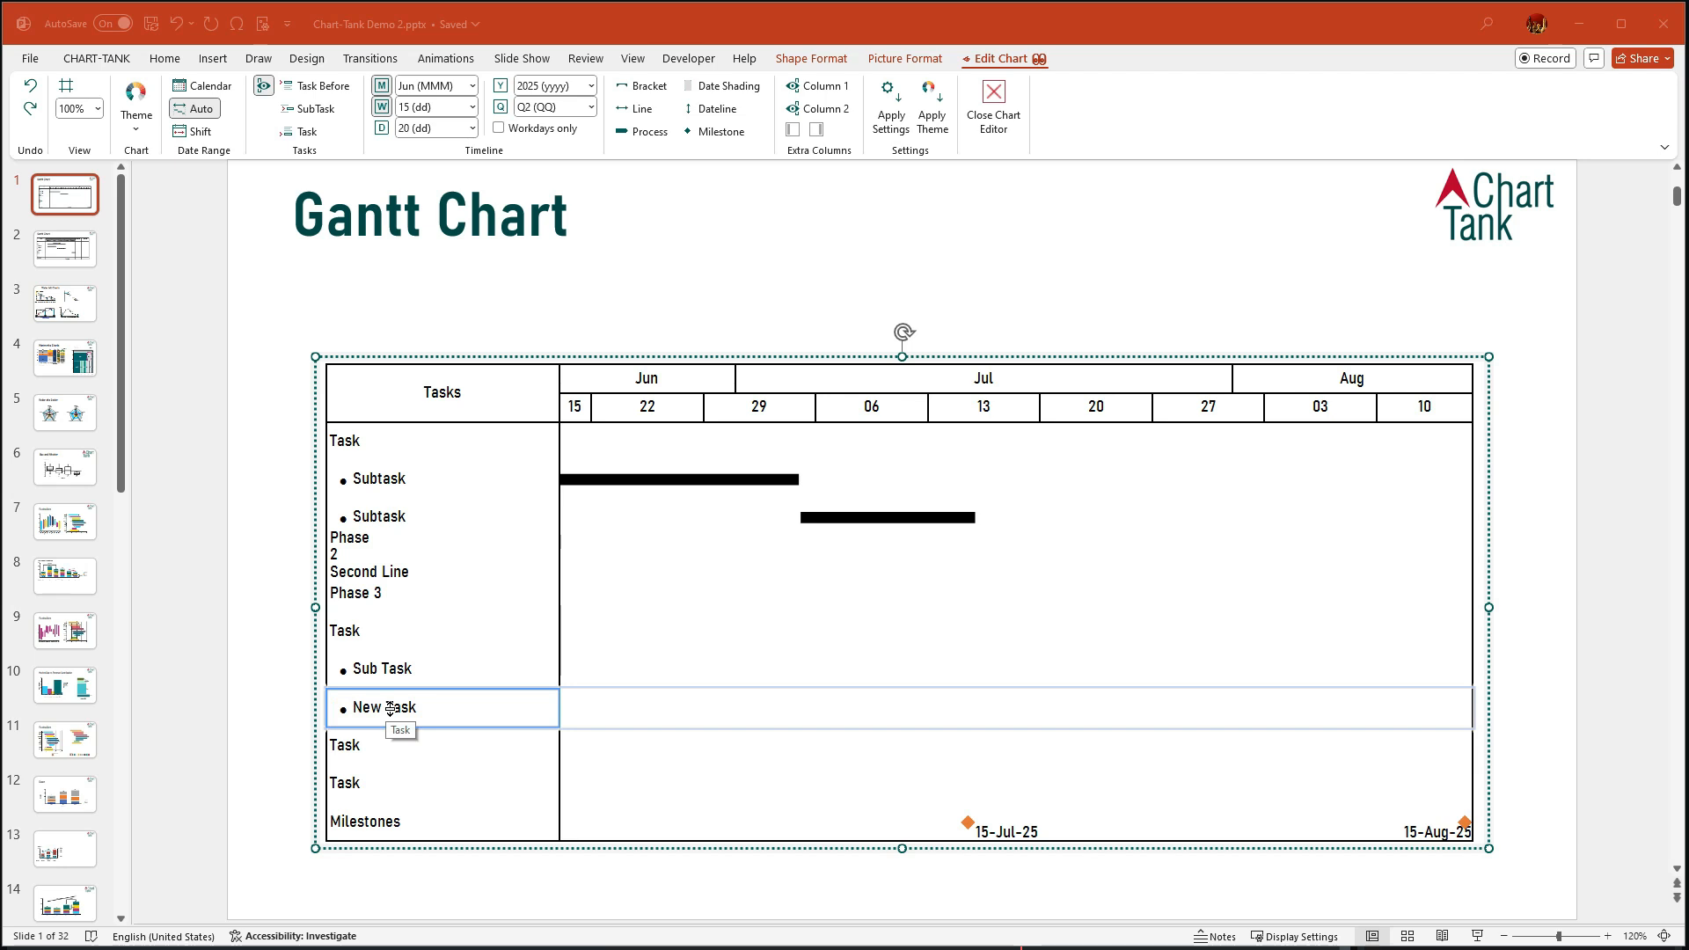
key("shift+Tab")
left_click_drag(373, 709, 377, 620)
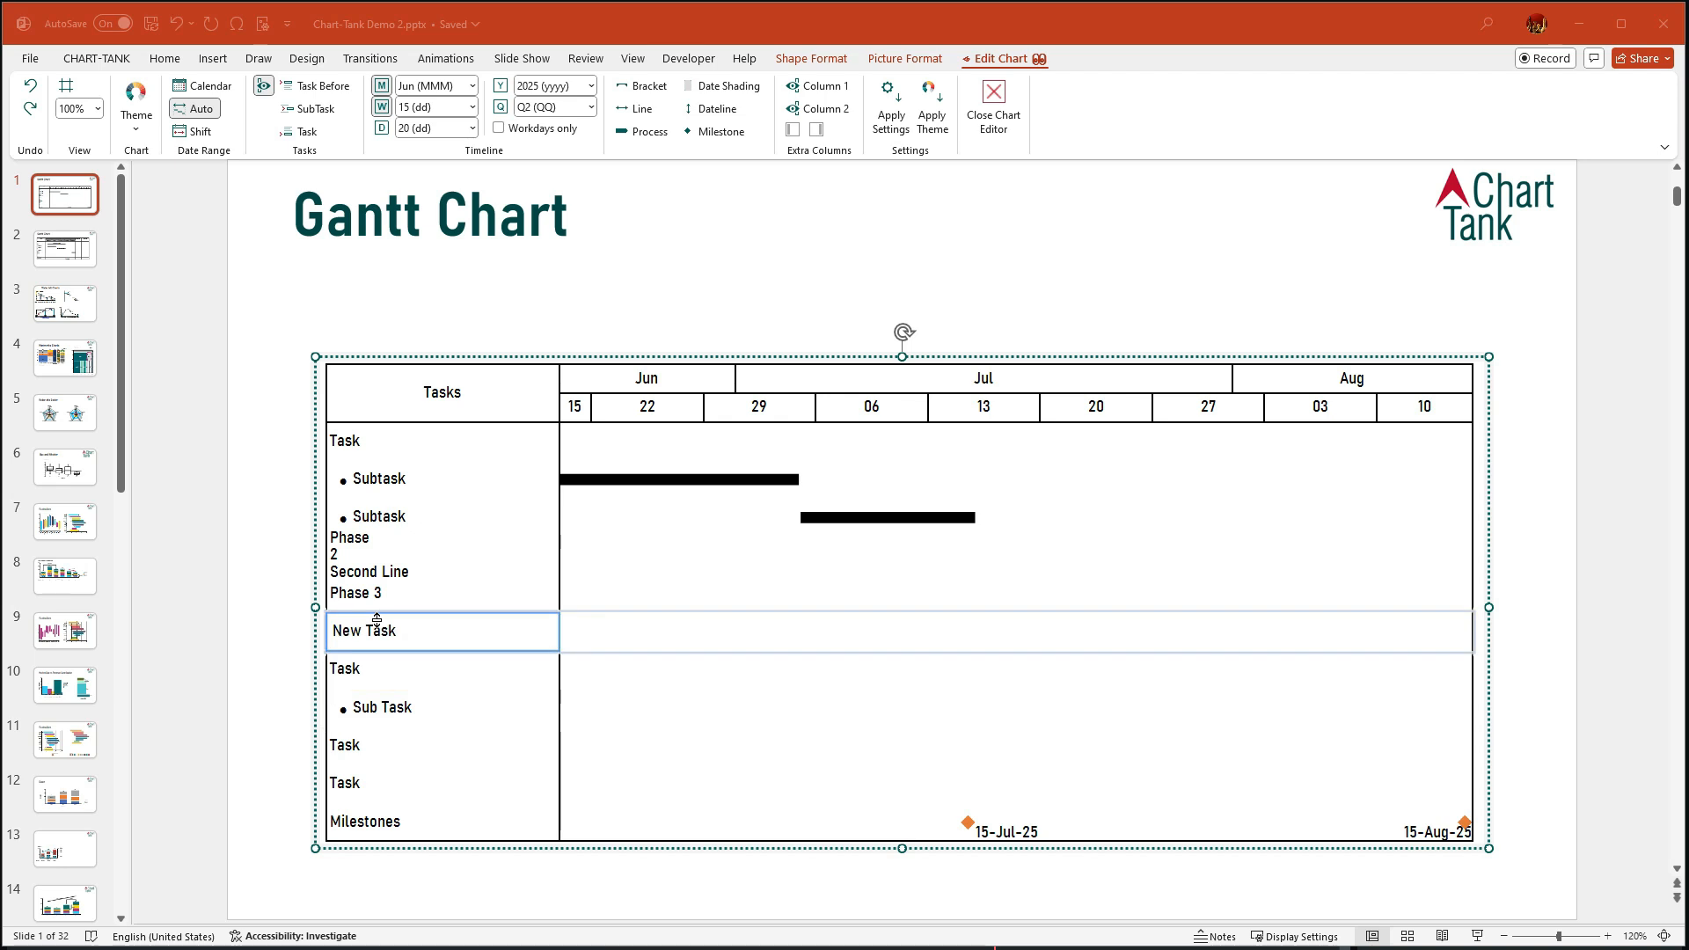
- Move the Task row below Sub Task to just above New Task and delete it
left_click(344, 749)
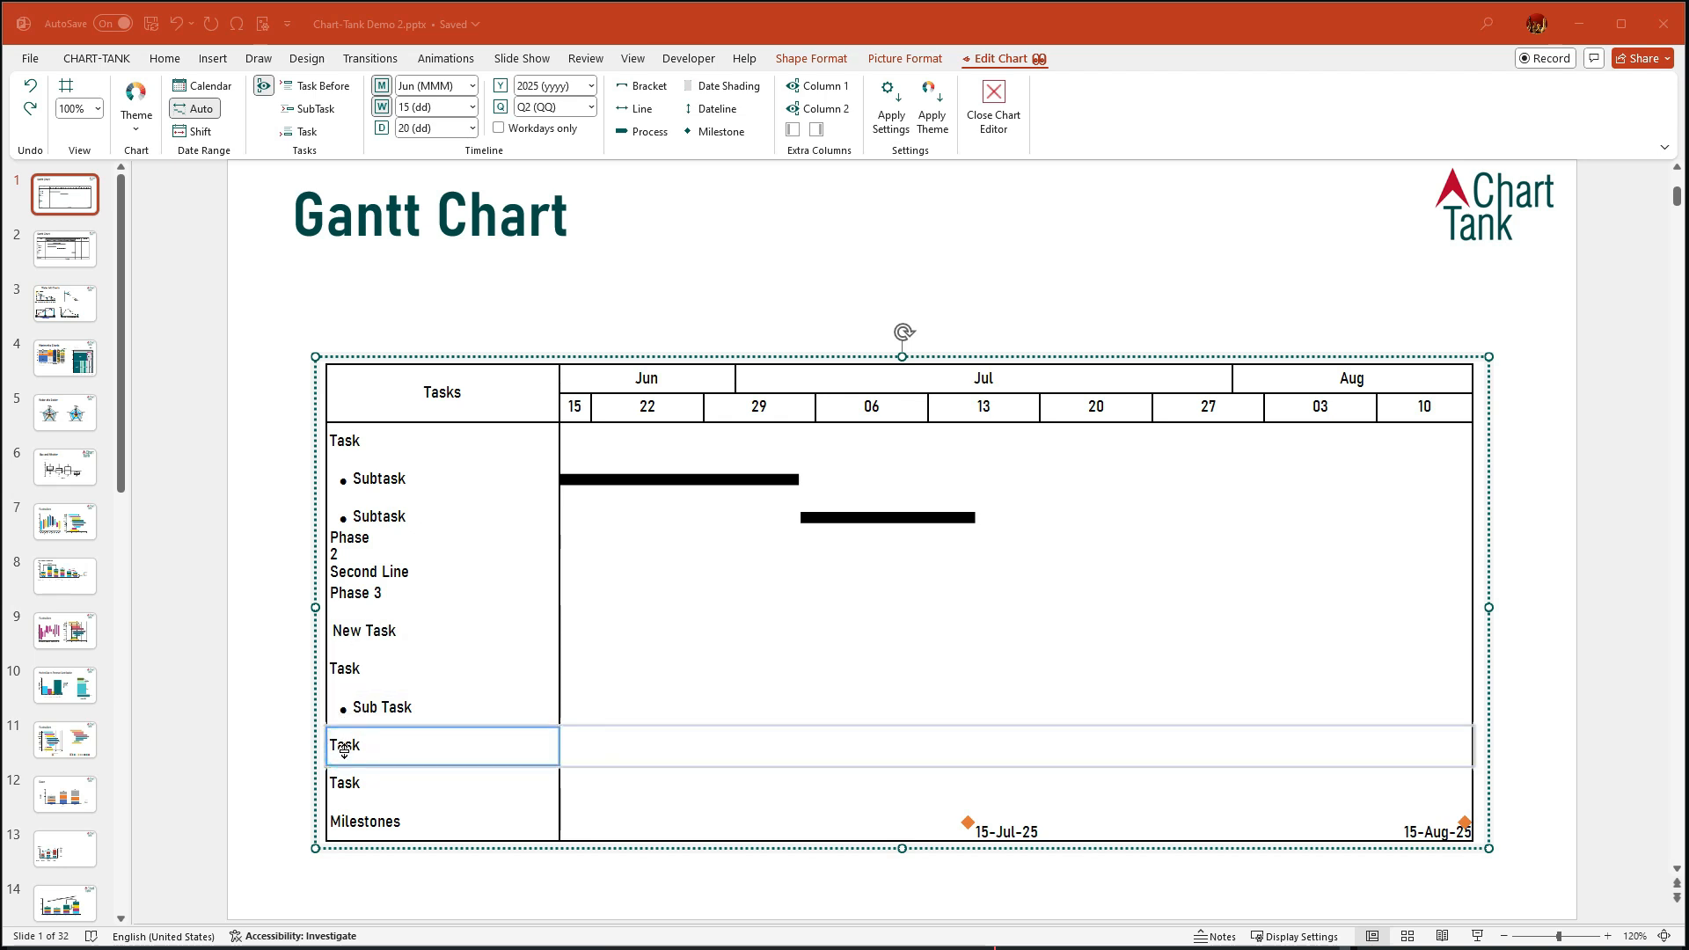
left_click_drag(351, 764, 355, 623)
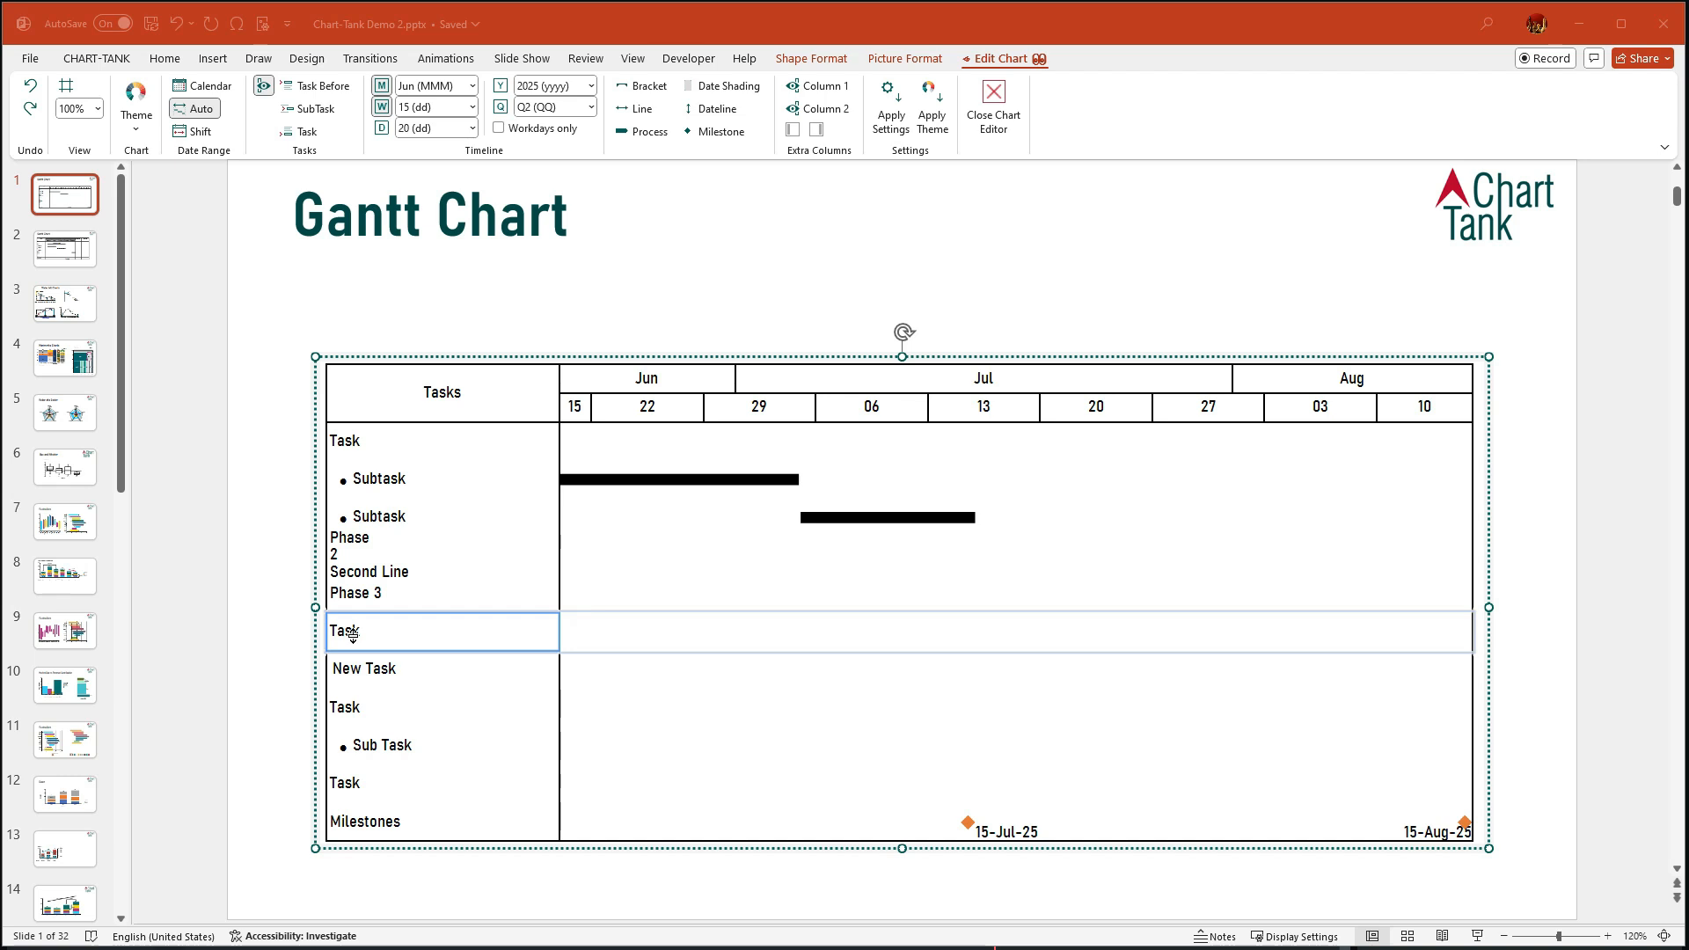
key("Delete")
- Rename the task column header to "Activities"
left_click(451, 397)
type("Ac")
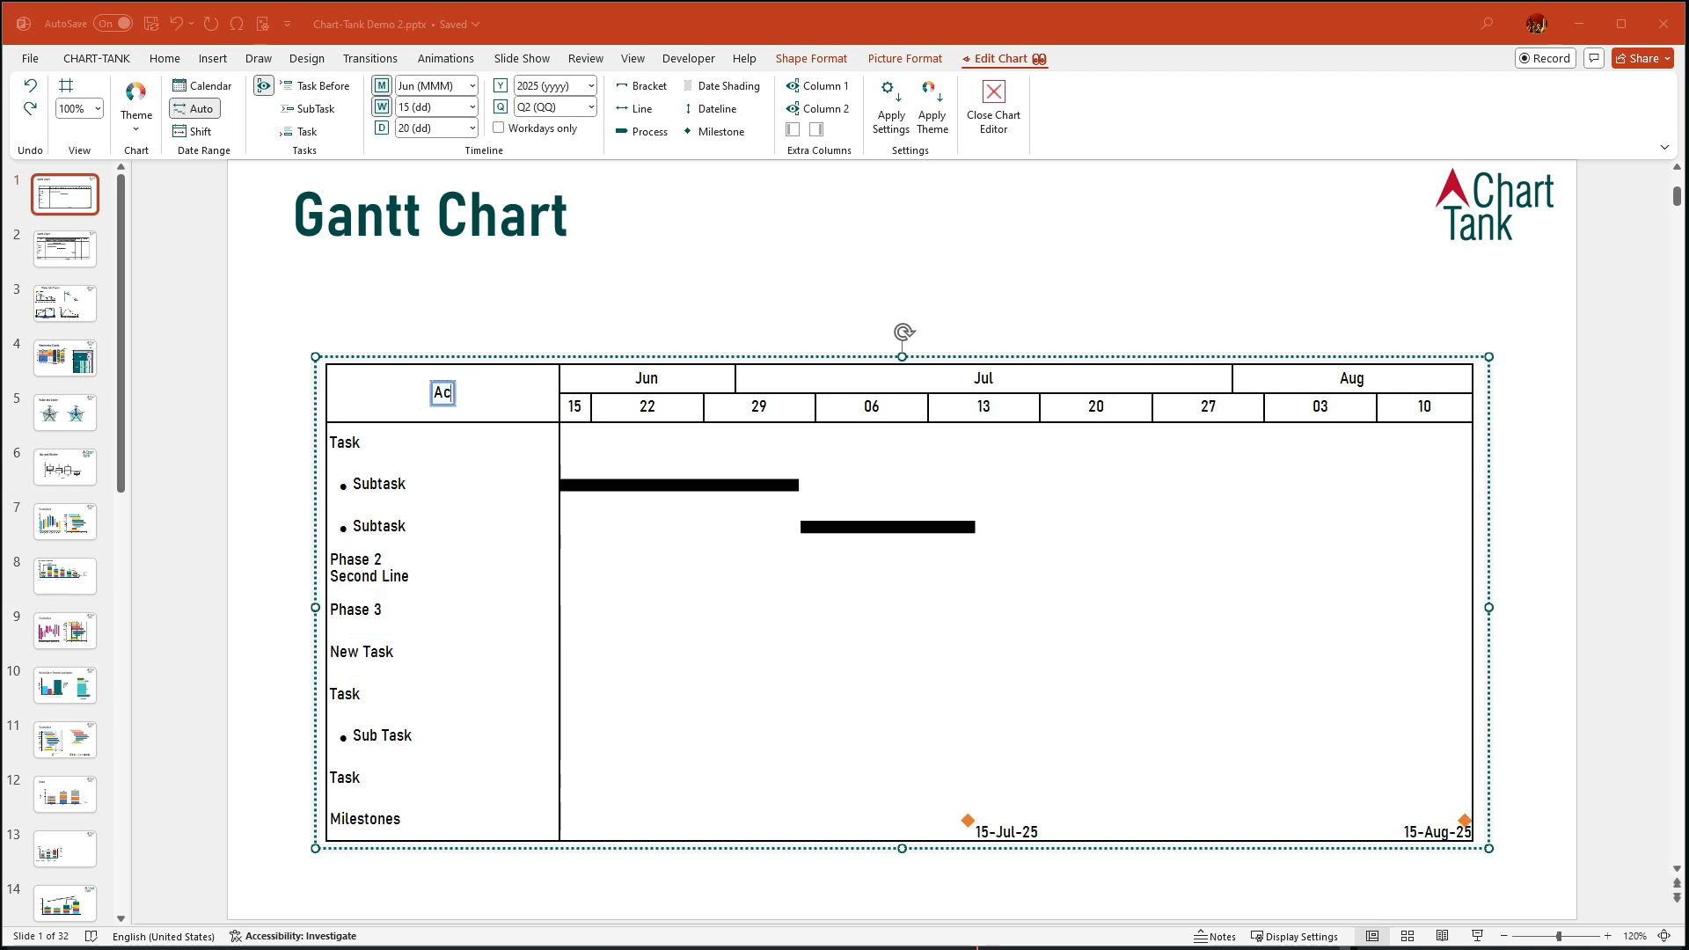
type("tivities")
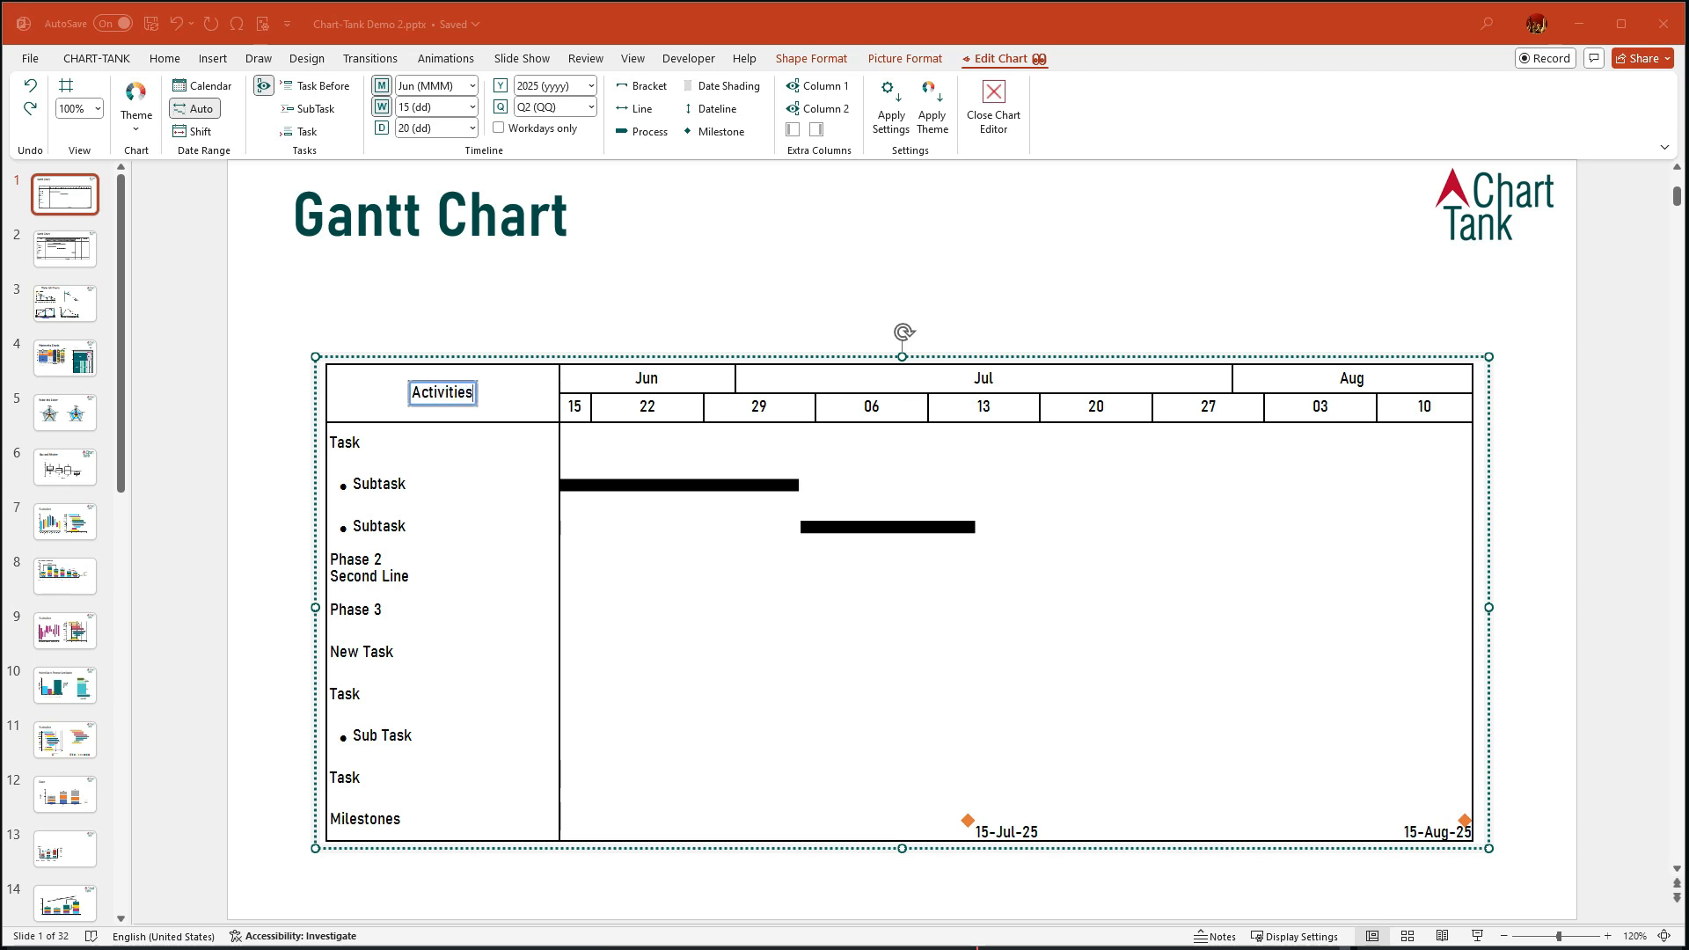
- Enable gridlines and alternate row shading for level 1 task rows
right_click(536, 389)
left_click(766, 372)
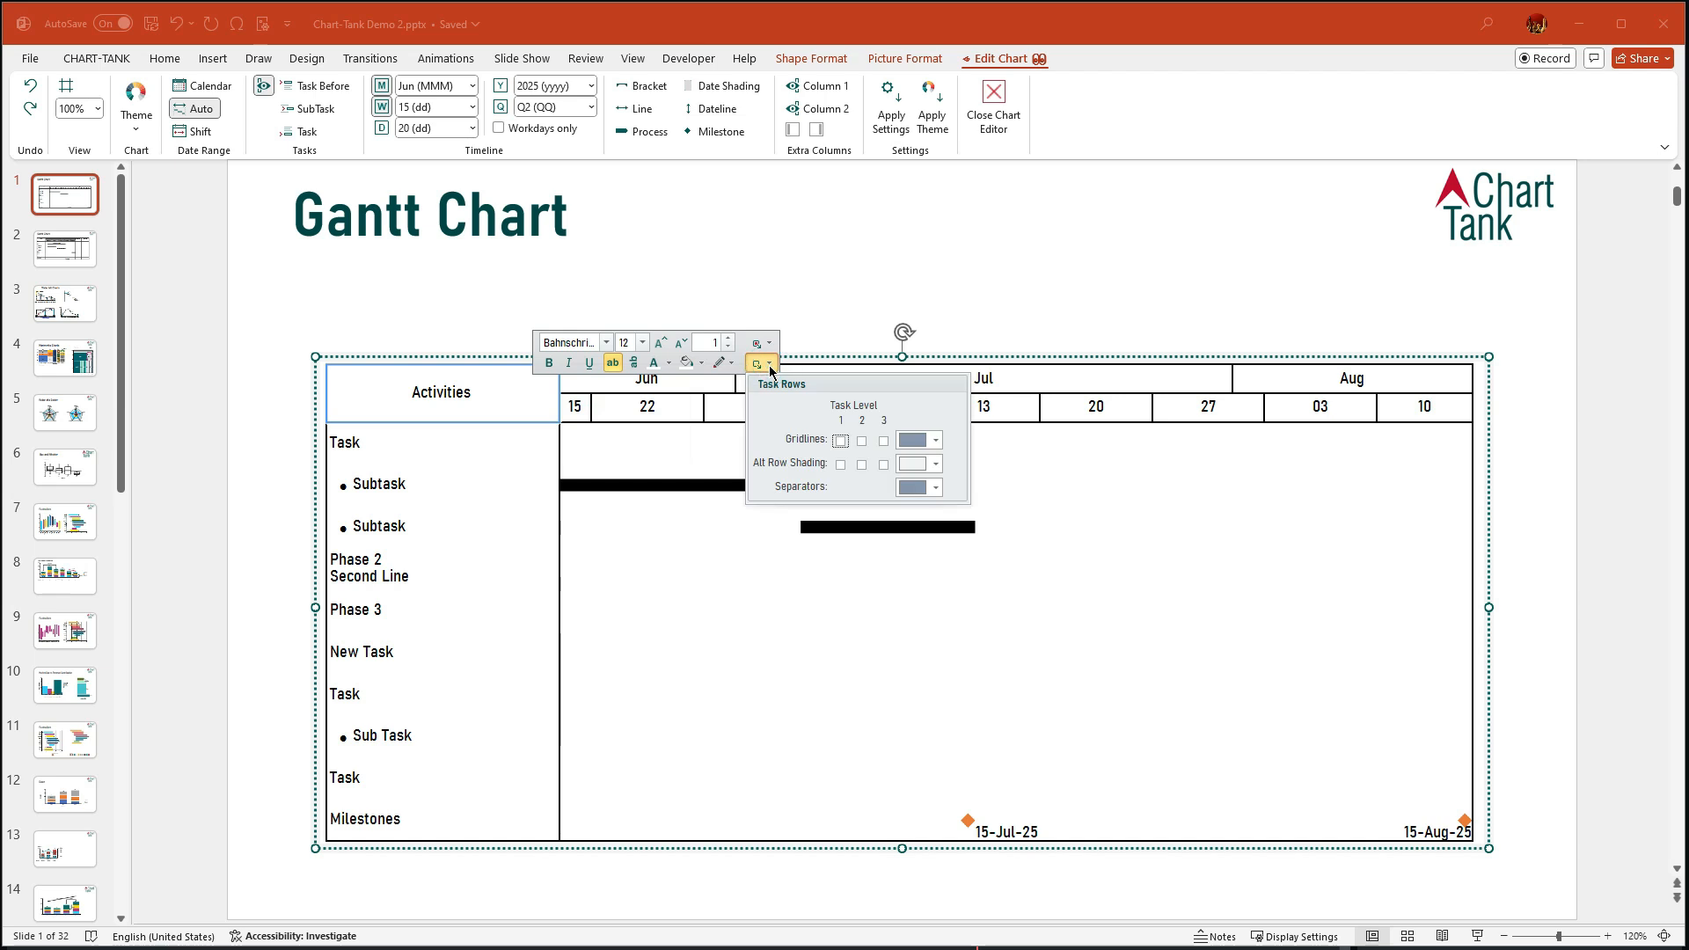
left_click(839, 443)
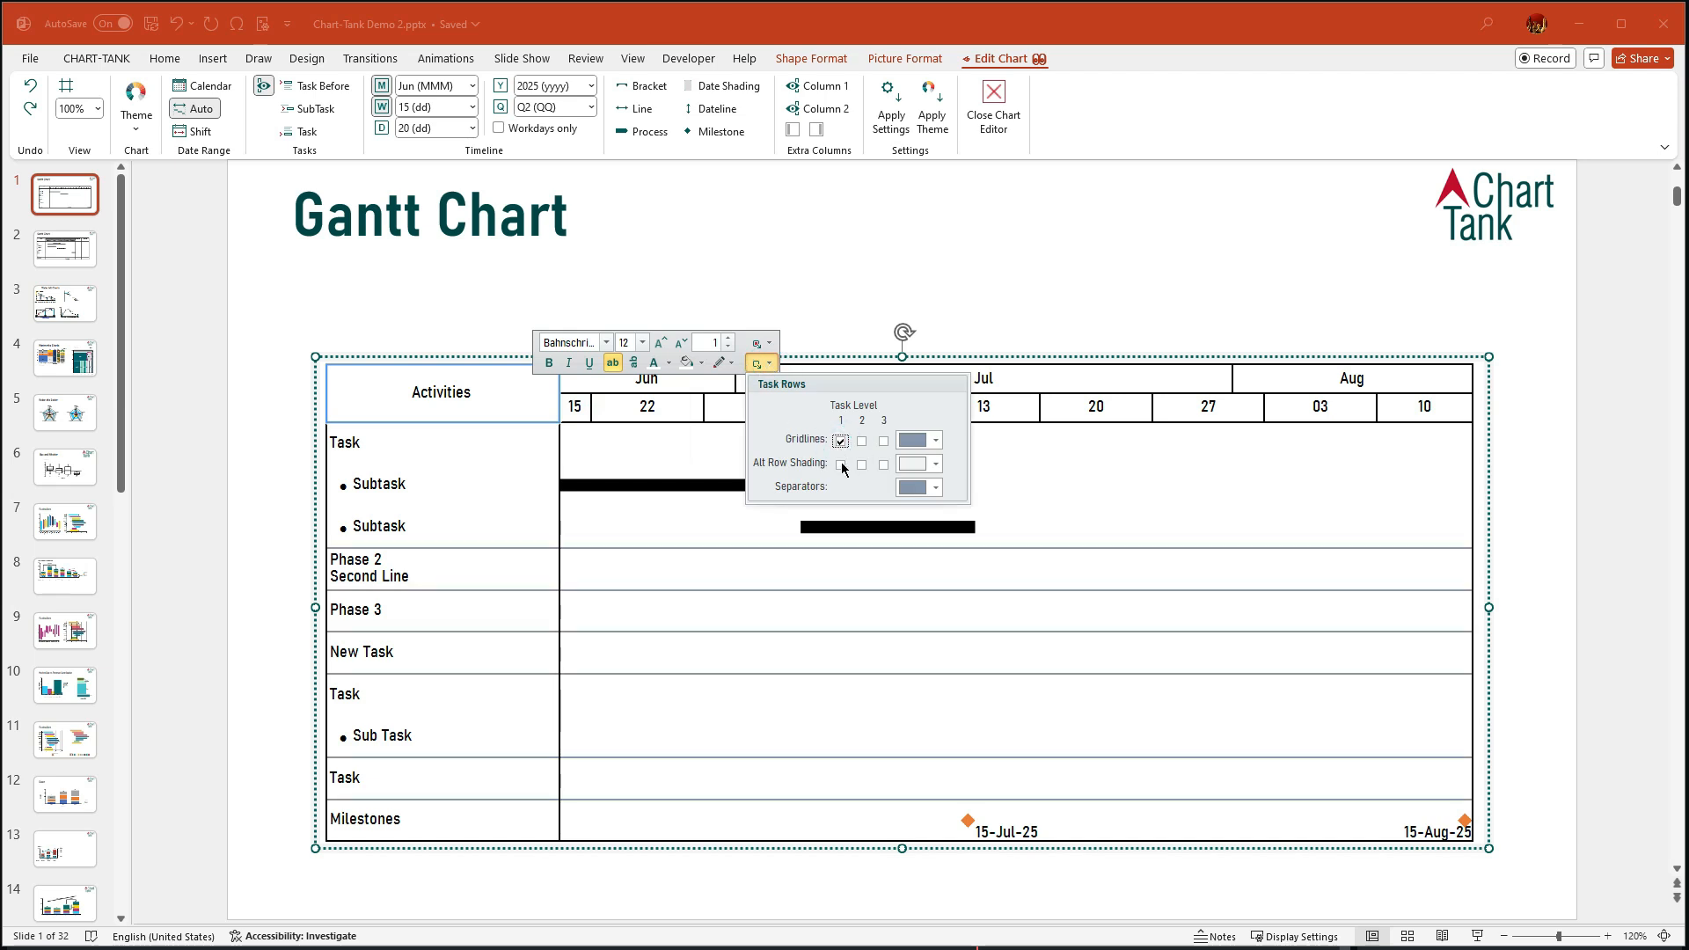
left_click(841, 466)
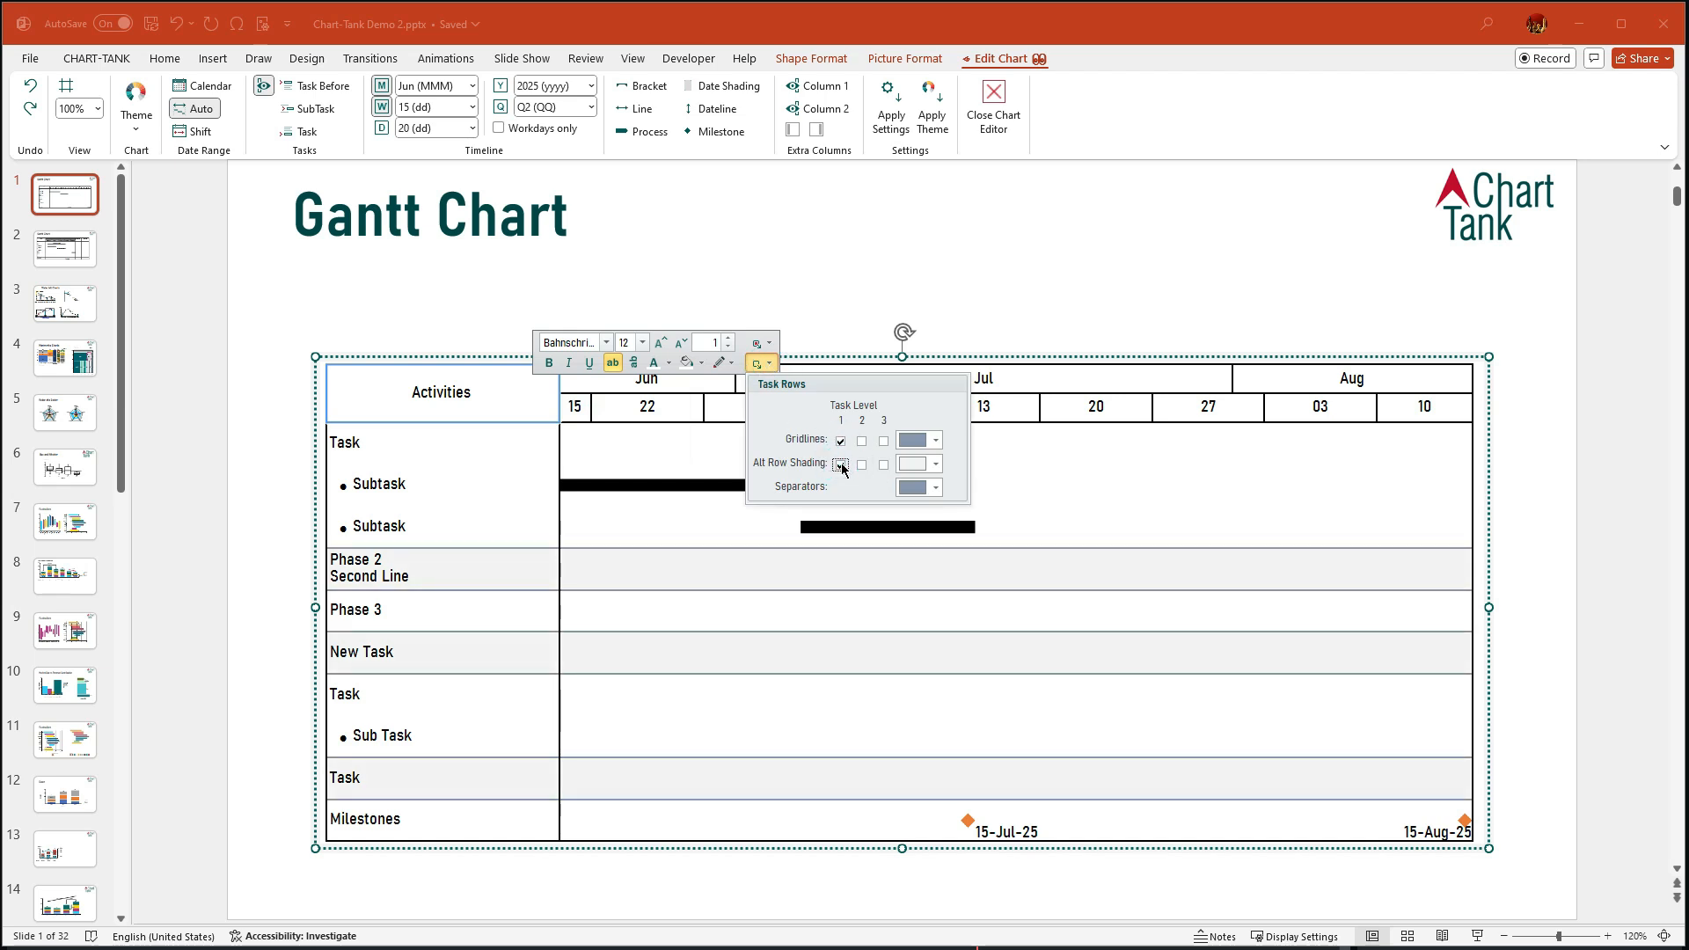
left_click(700, 513)
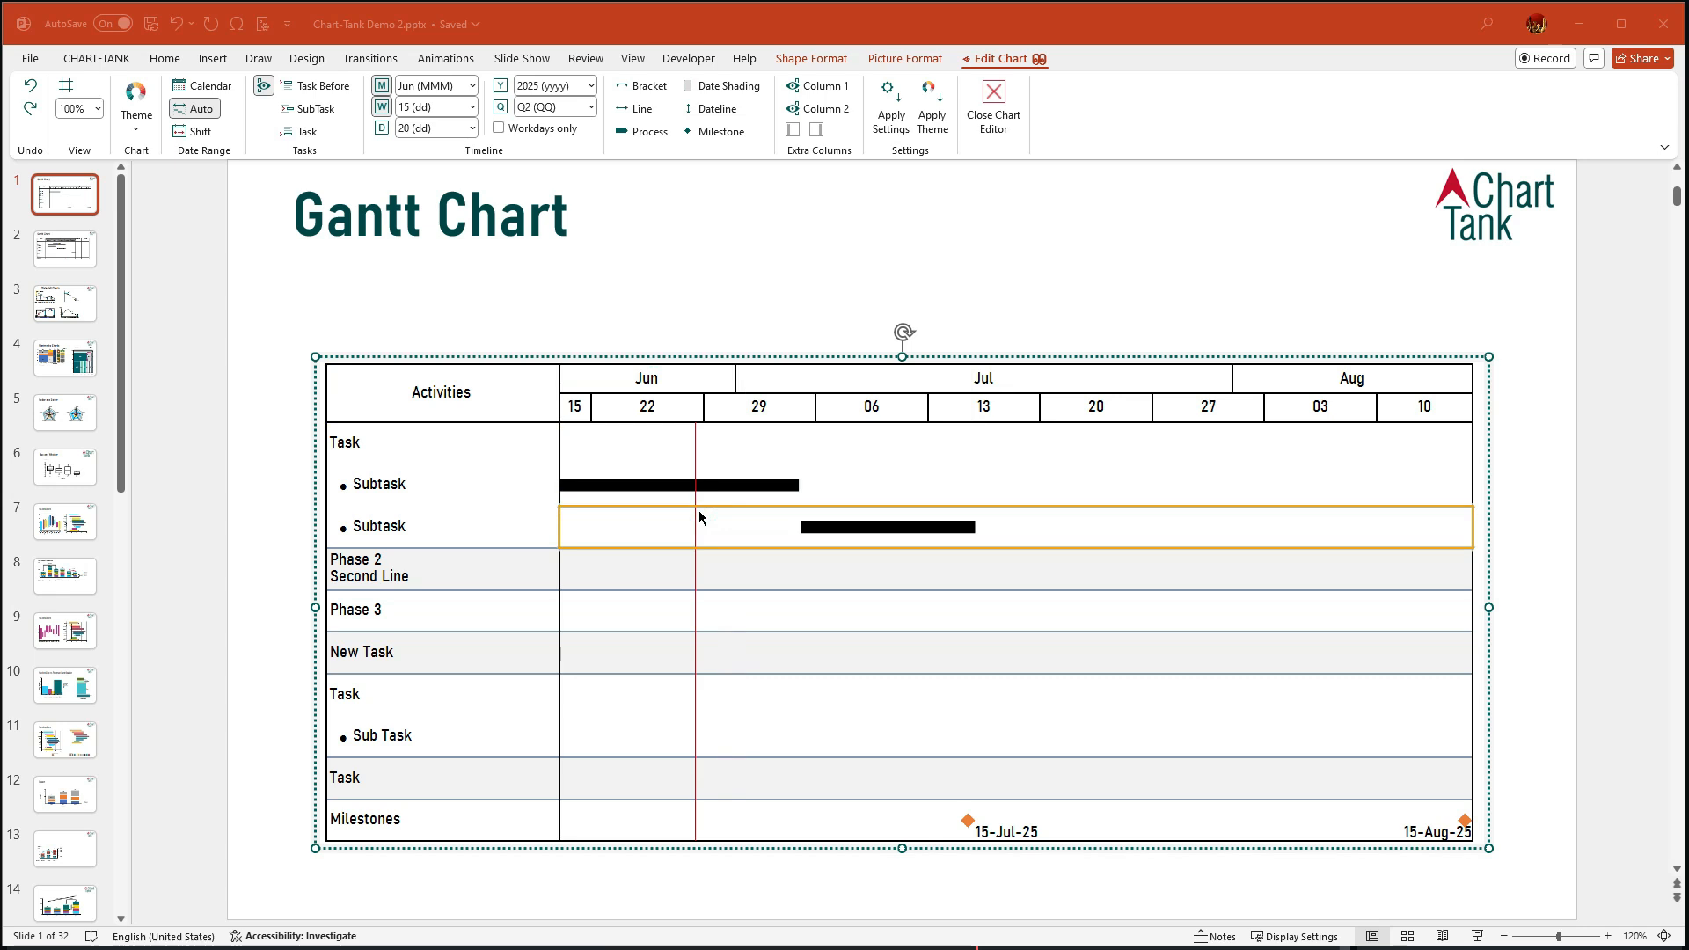
- Set the chart's date range to start 6/2/2025 and end 8/29/2025 in the calendar
left_click(791, 384)
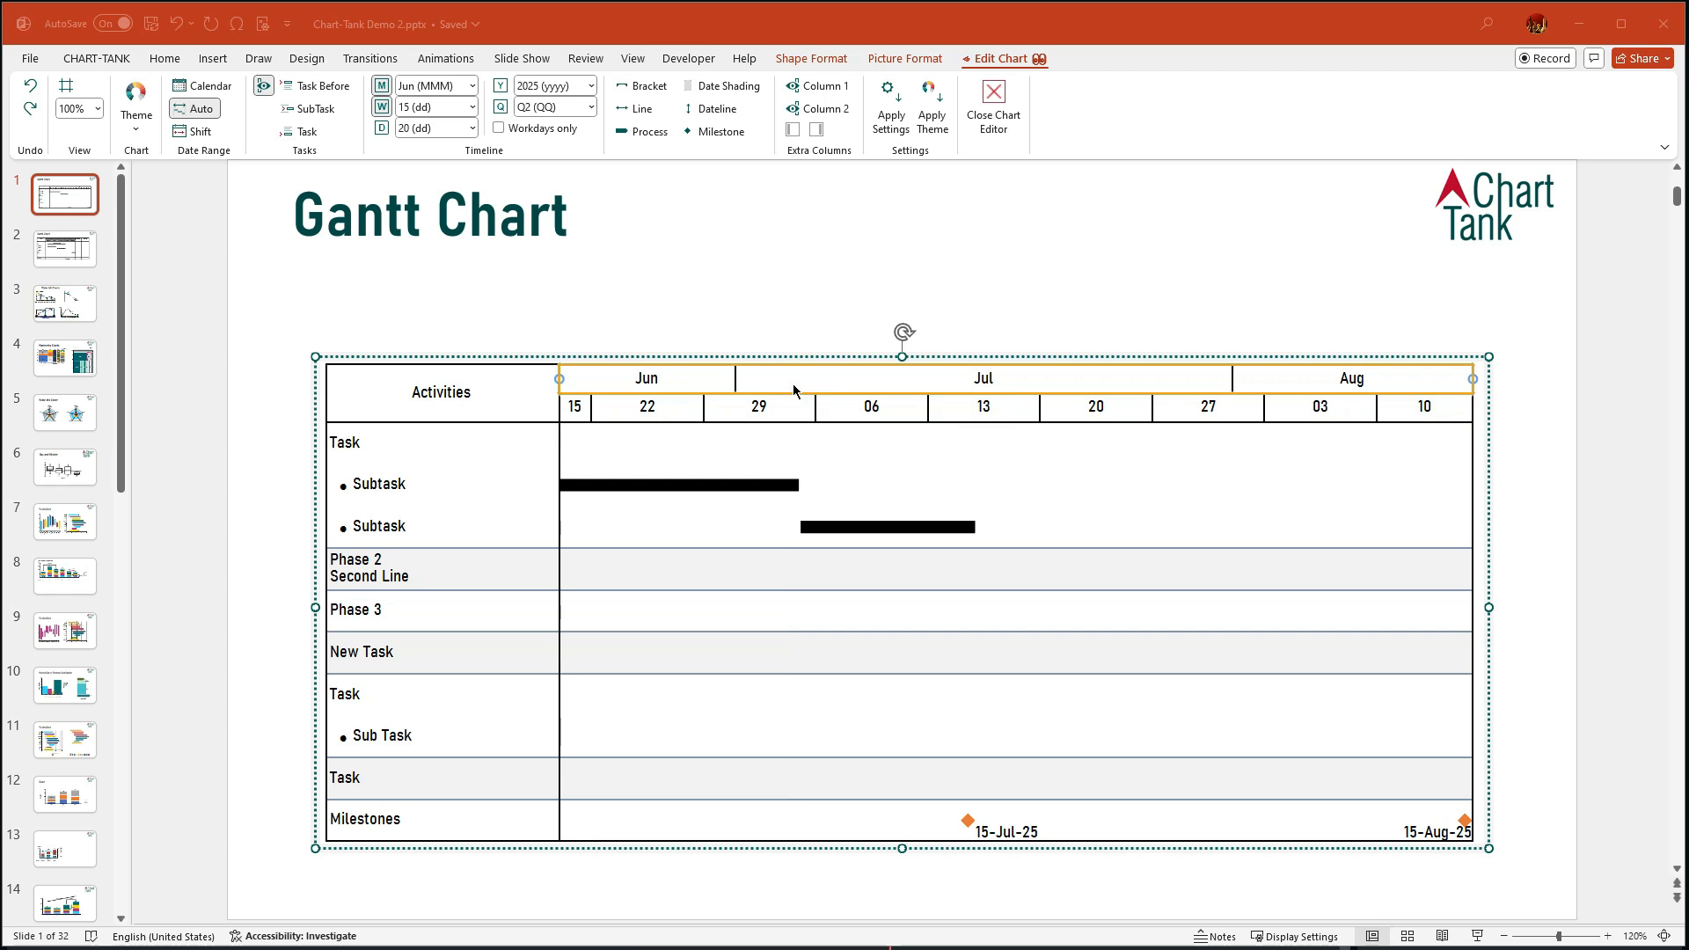
double_click(793, 385)
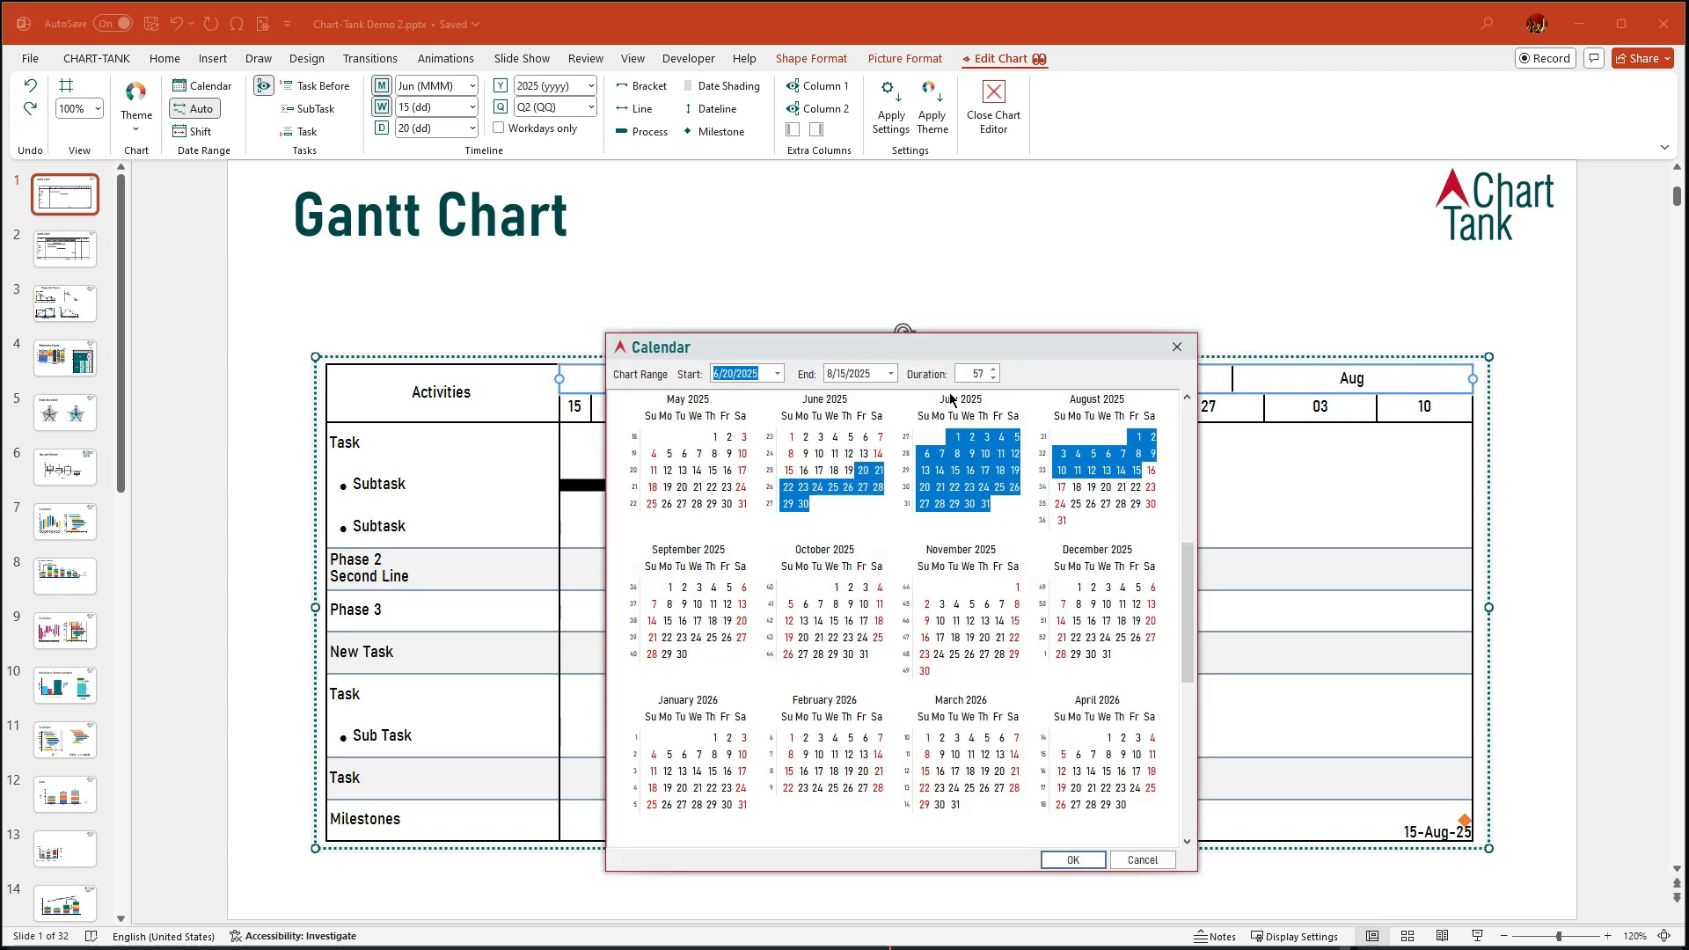
left_click(806, 439)
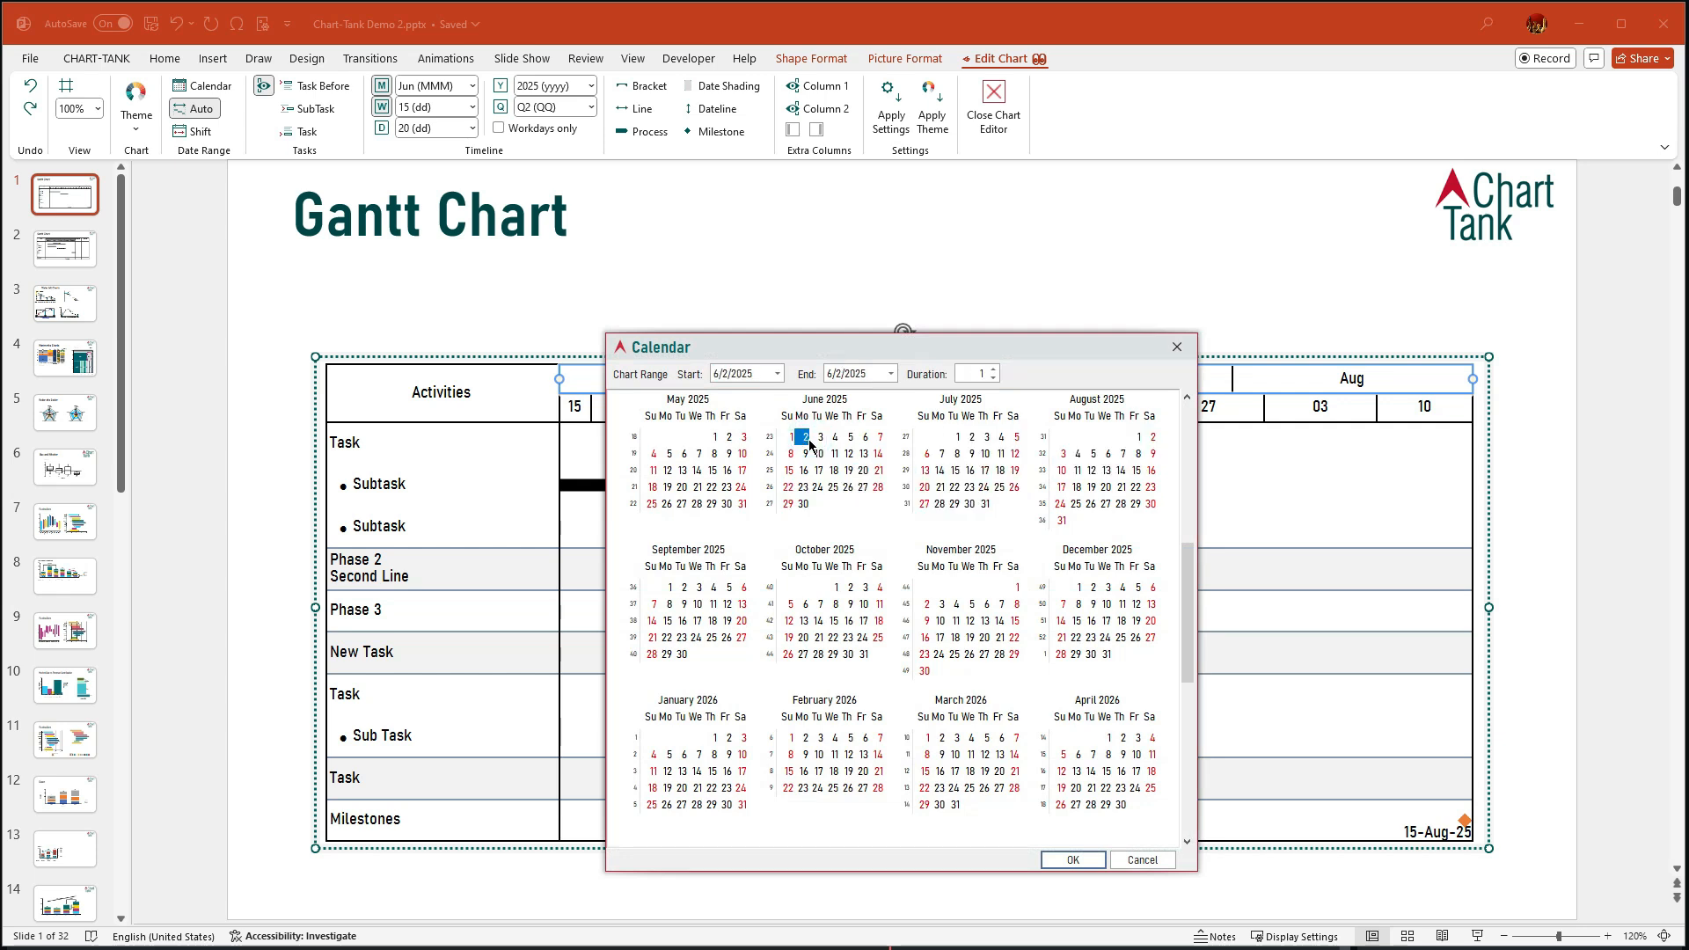
left_click(1105, 506)
left_click(1135, 507)
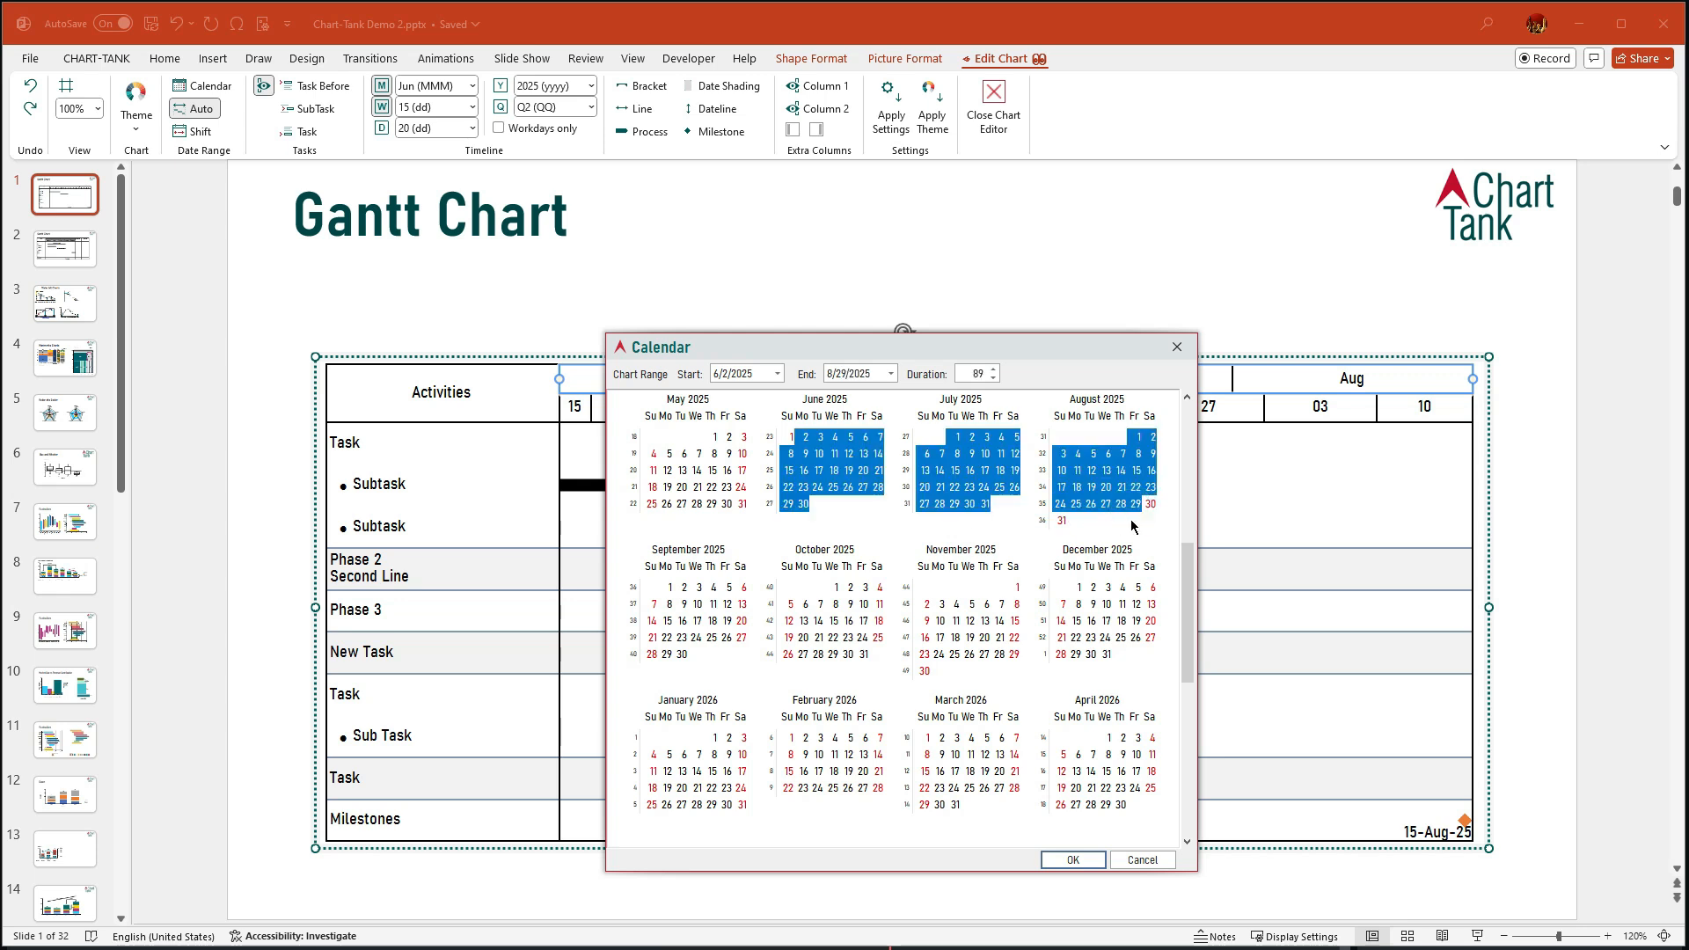
left_click(1088, 862)
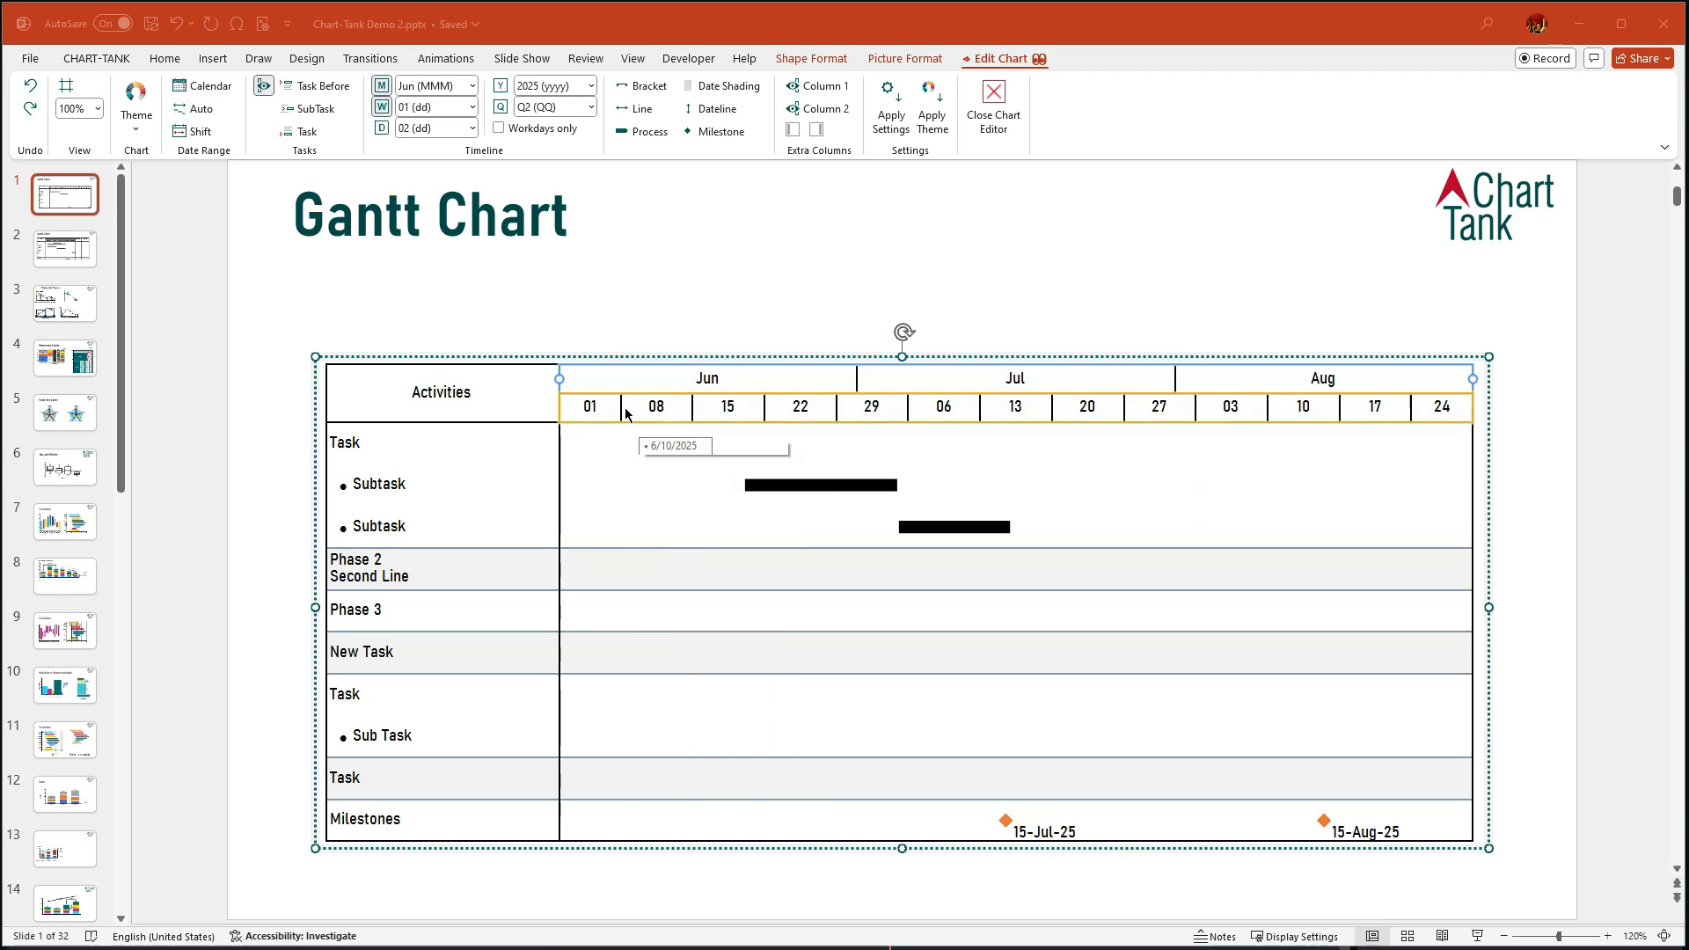
- Shorten the chart's date range at both ends, and switch it back to the automatic date range by content
left_click(571, 412)
left_click_drag(616, 407, 693, 408)
left_click_drag(1474, 408, 1400, 408)
right_click(1292, 394)
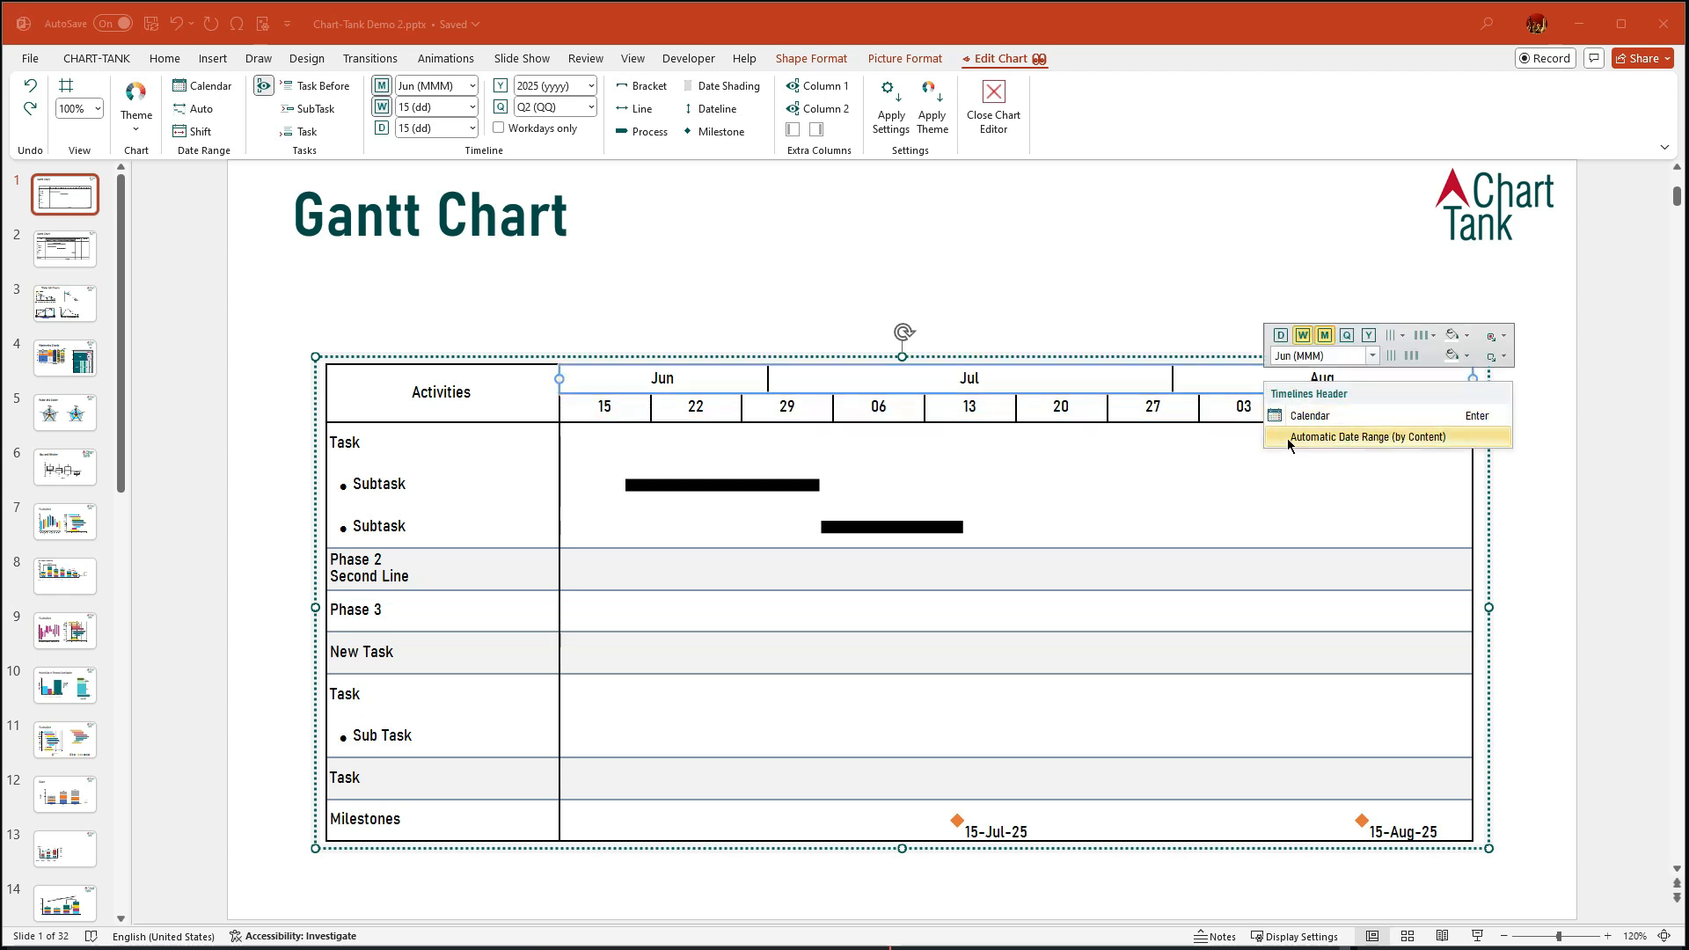
left_click(1288, 438)
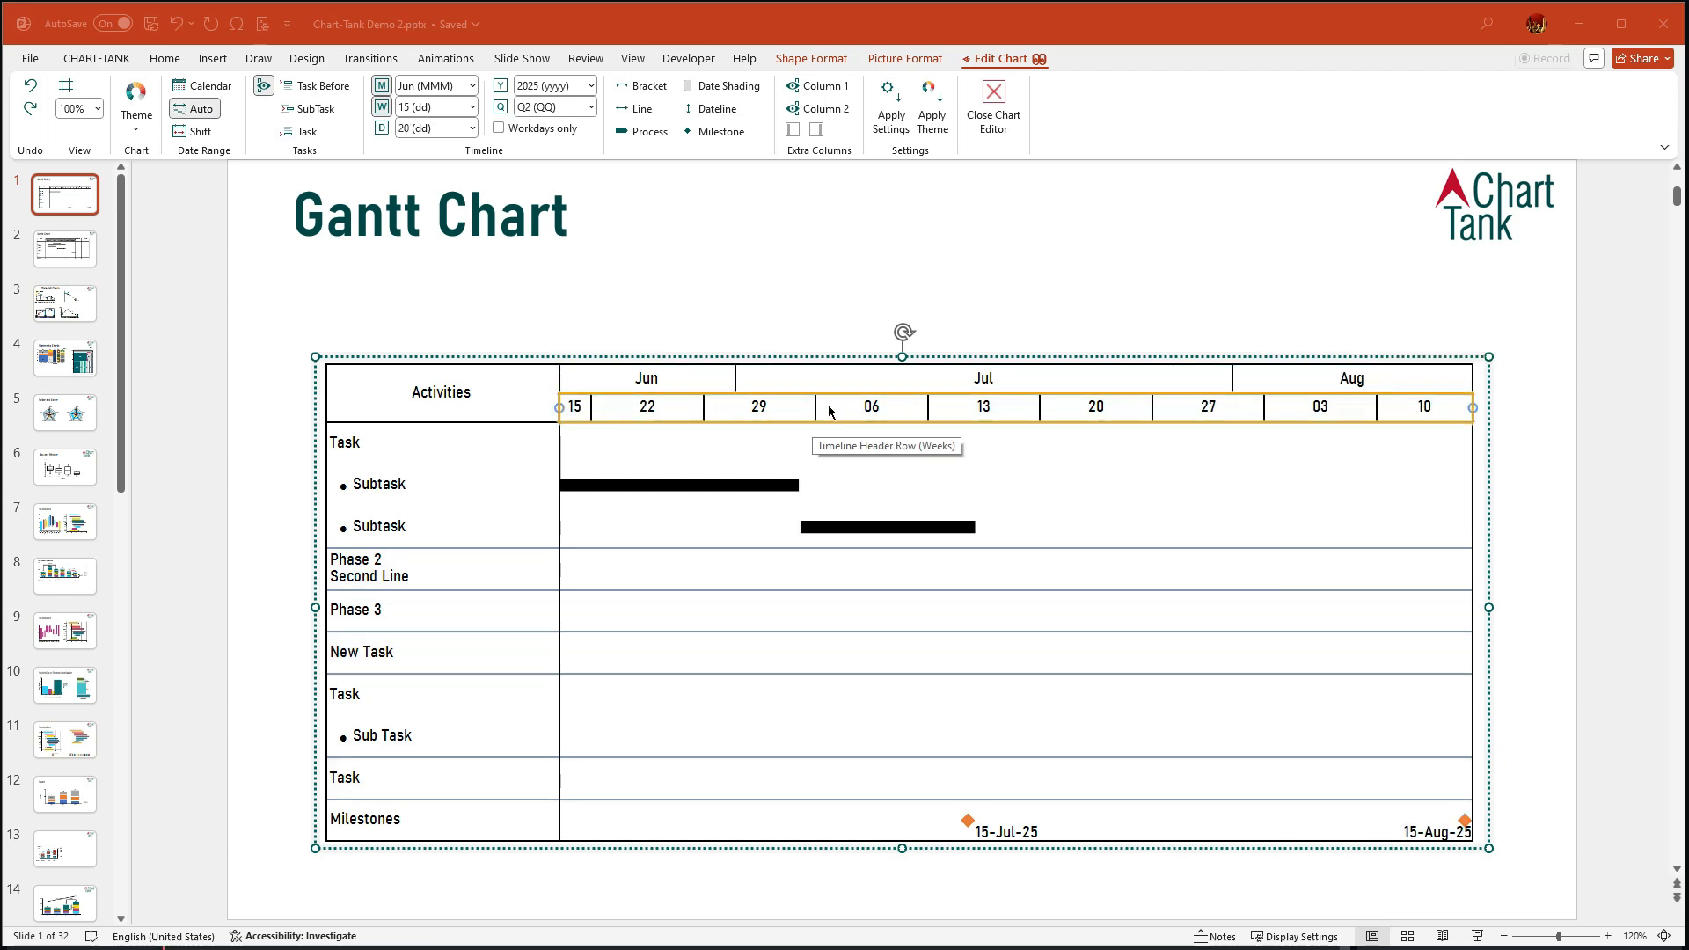
- Try the vertical gridlines and column shading for the weeks row of the timeline header
right_click(856, 407)
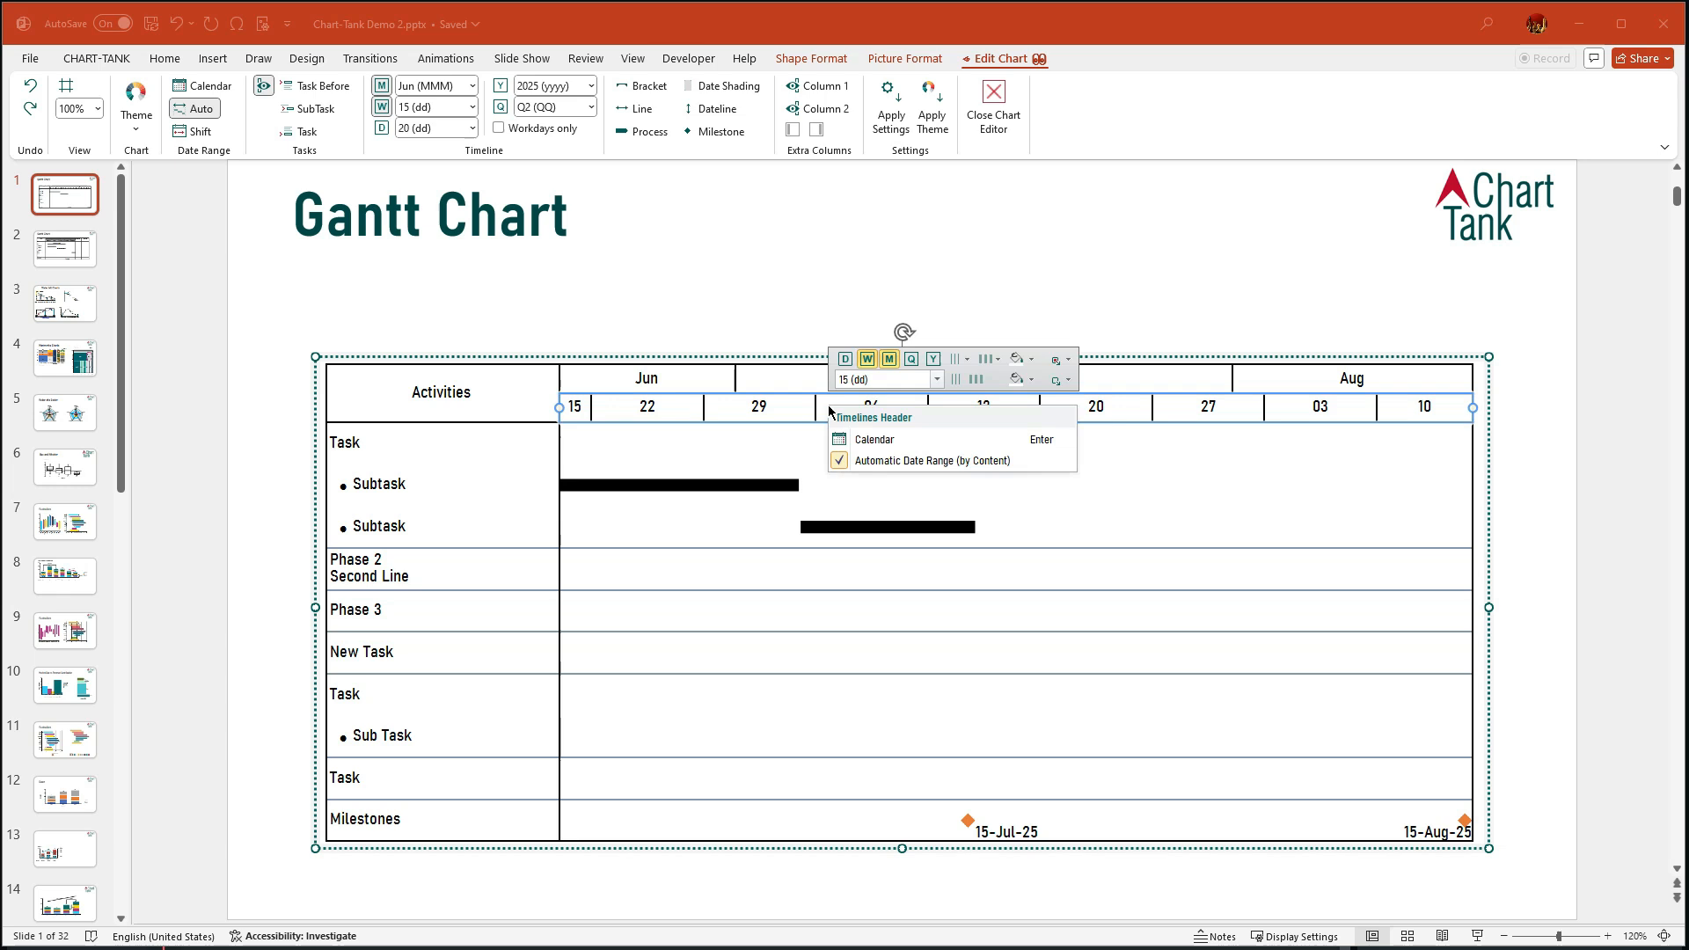
left_click(958, 384)
left_click(975, 379)
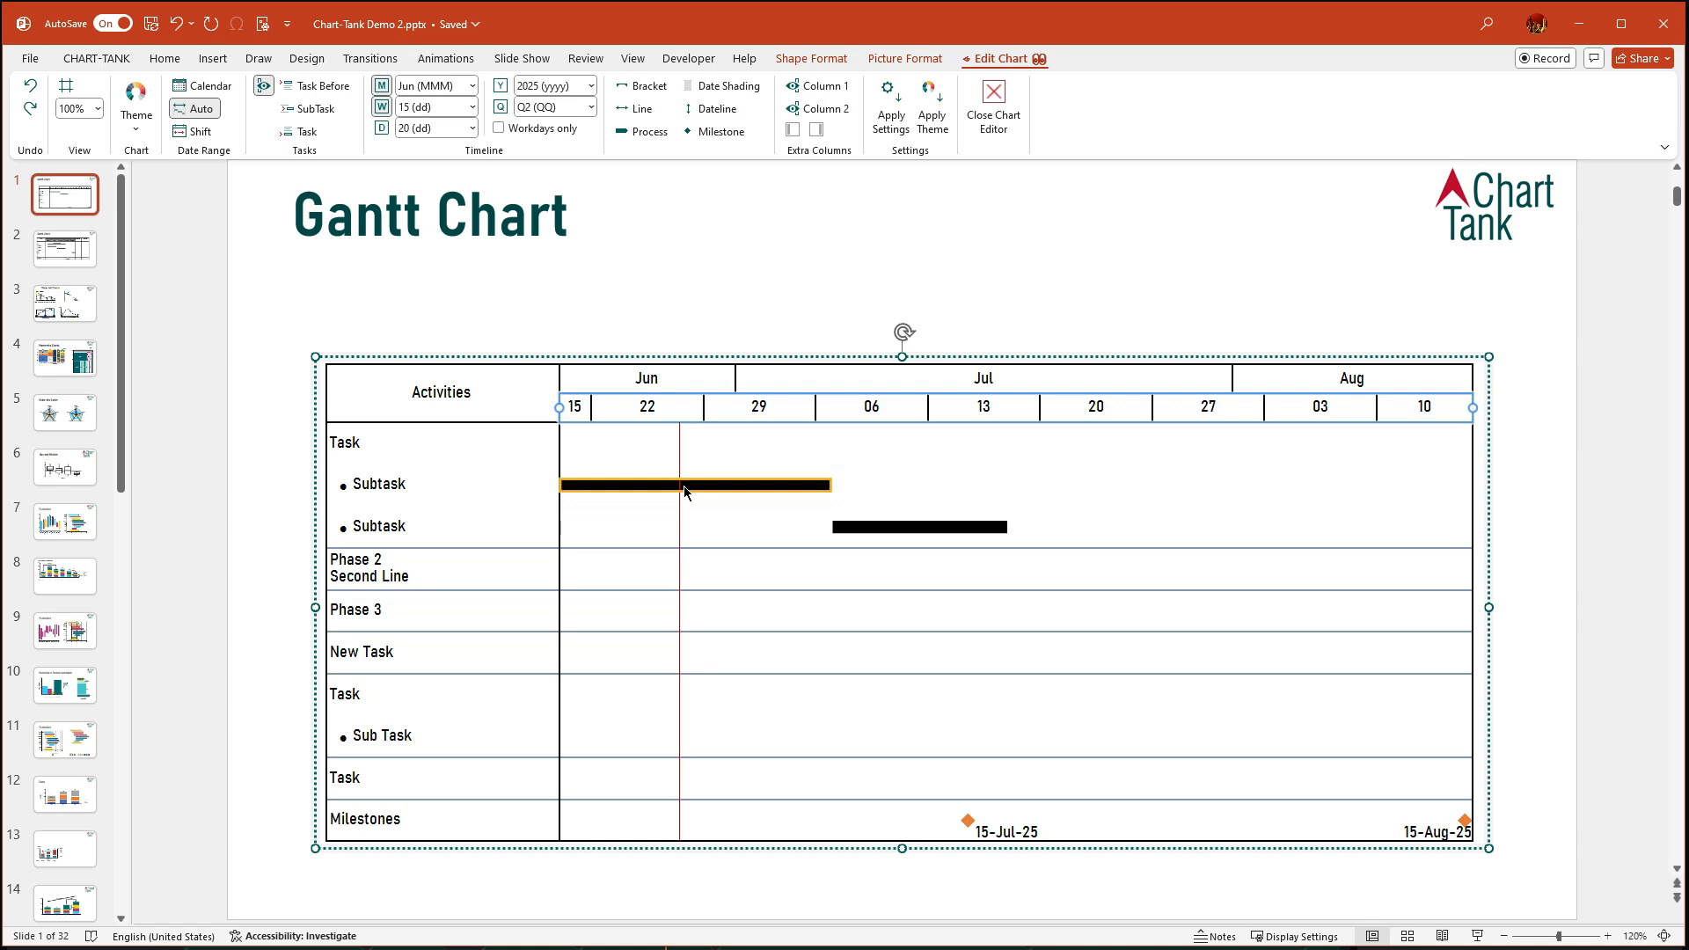
- Extend the first Subtask bar at both its end and its start
left_click(685, 485)
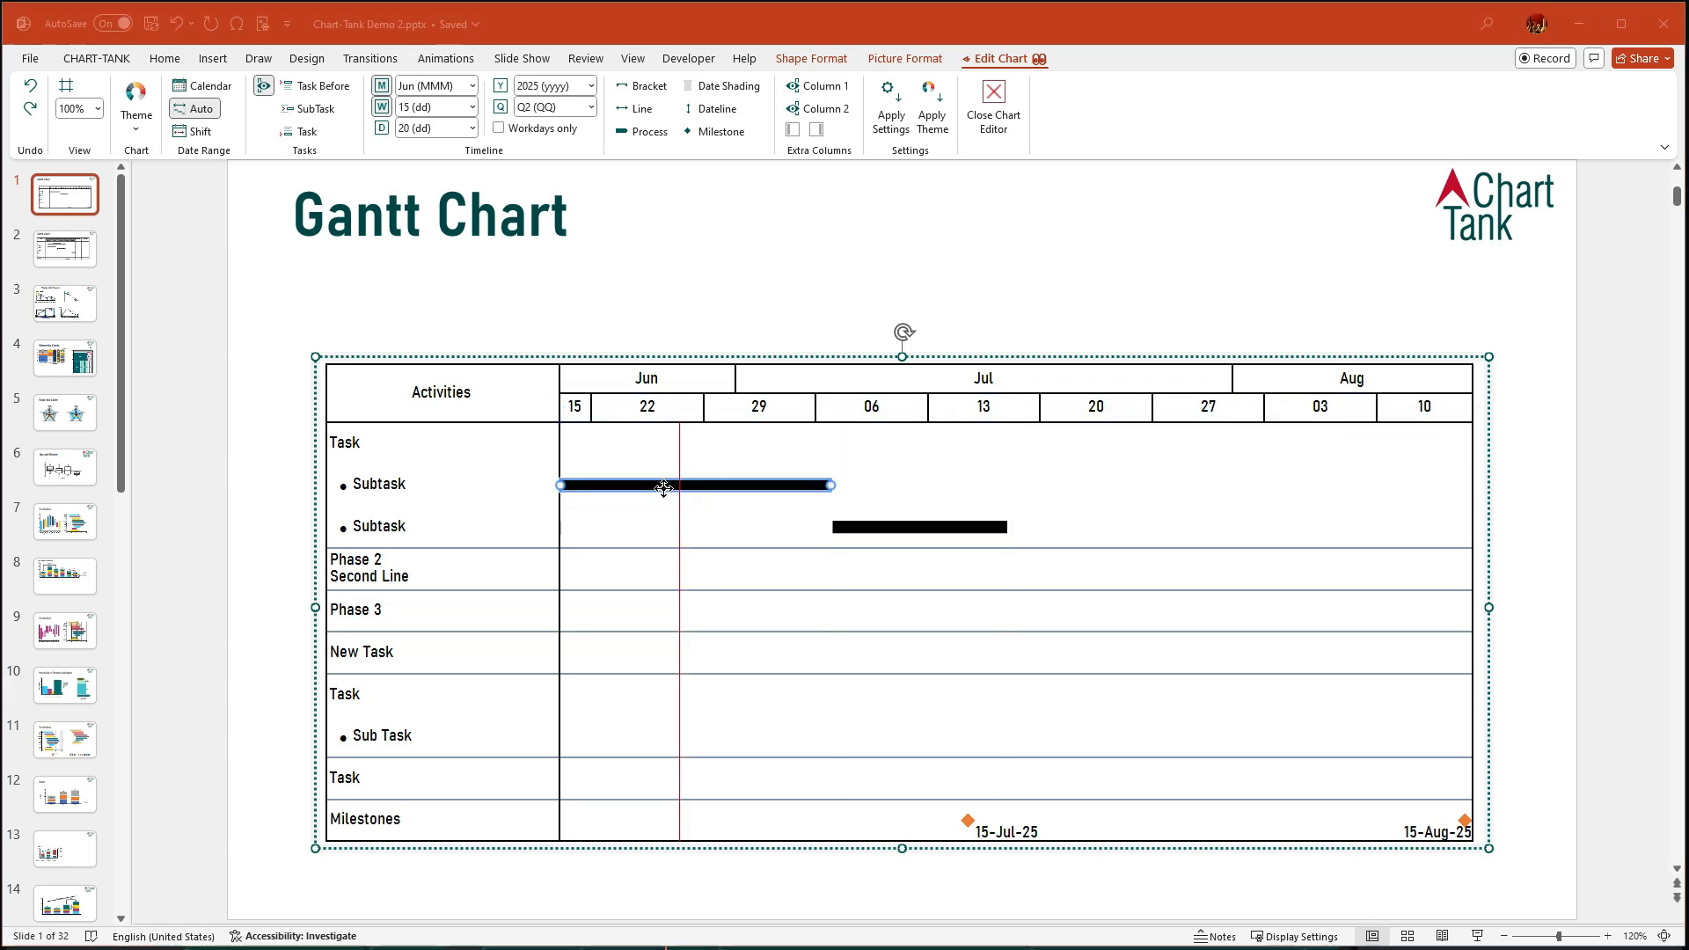
left_click_drag(832, 486, 860, 486)
left_click(563, 487)
left_click_drag(564, 487, 543, 490)
- Shift the second Subtask bar along the timeline and set its dates to 7/9/2025 through 7/22/2025 in the calendar
left_click(883, 531)
left_click_drag(883, 531, 911, 527)
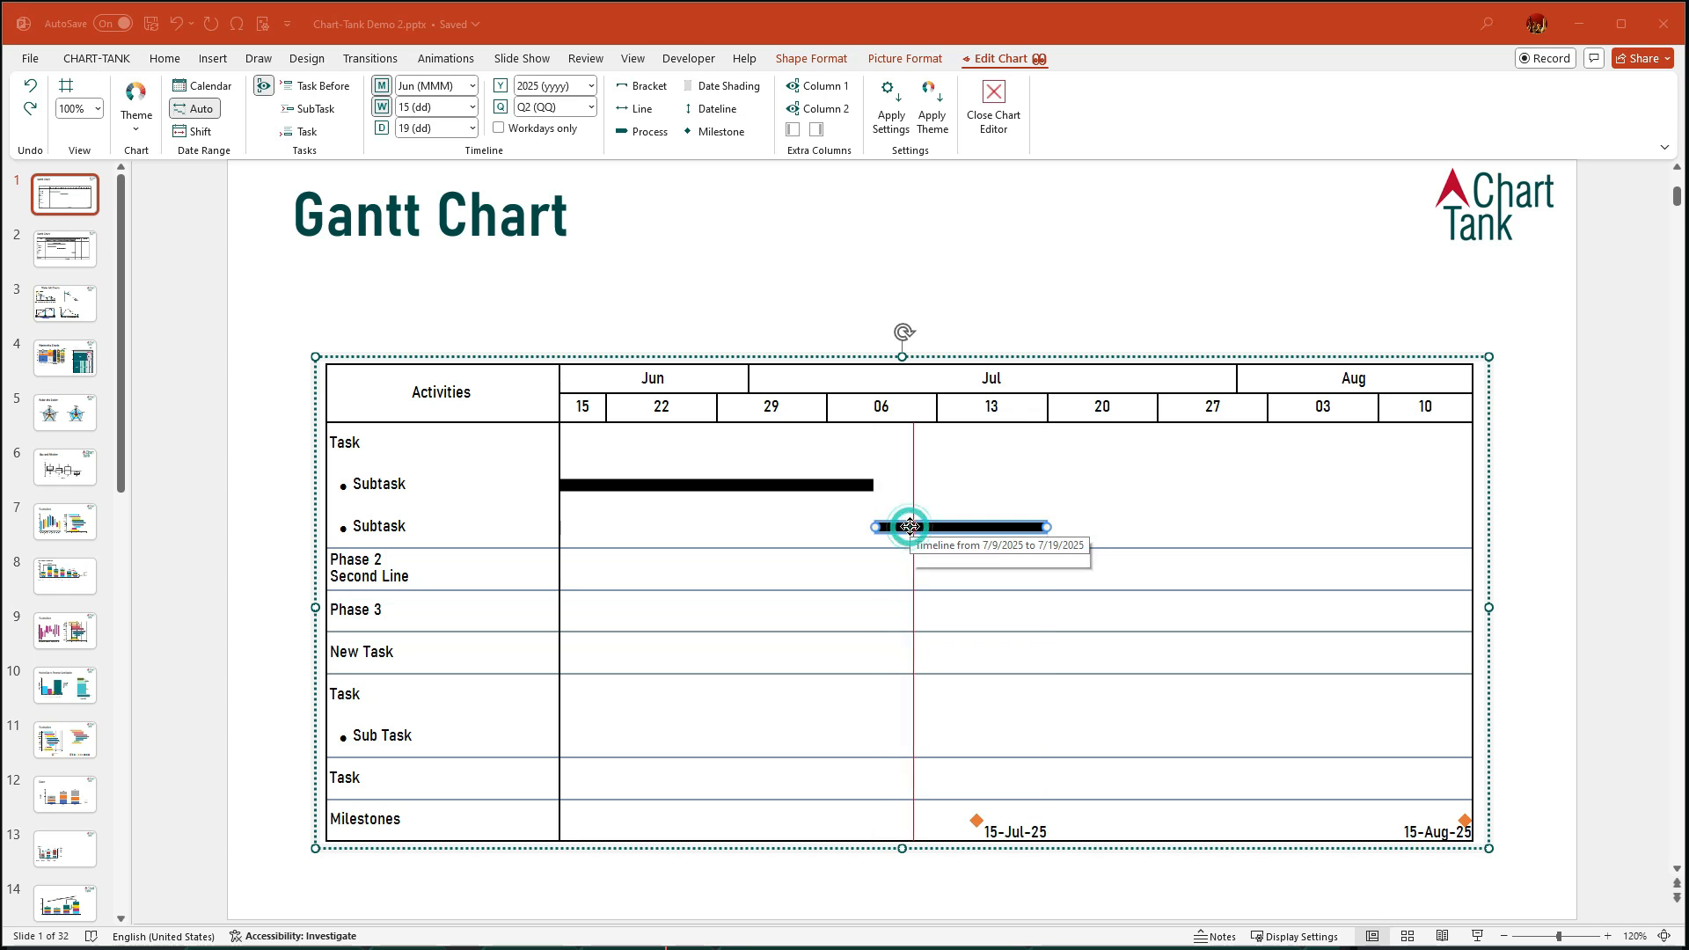
double_click(910, 526)
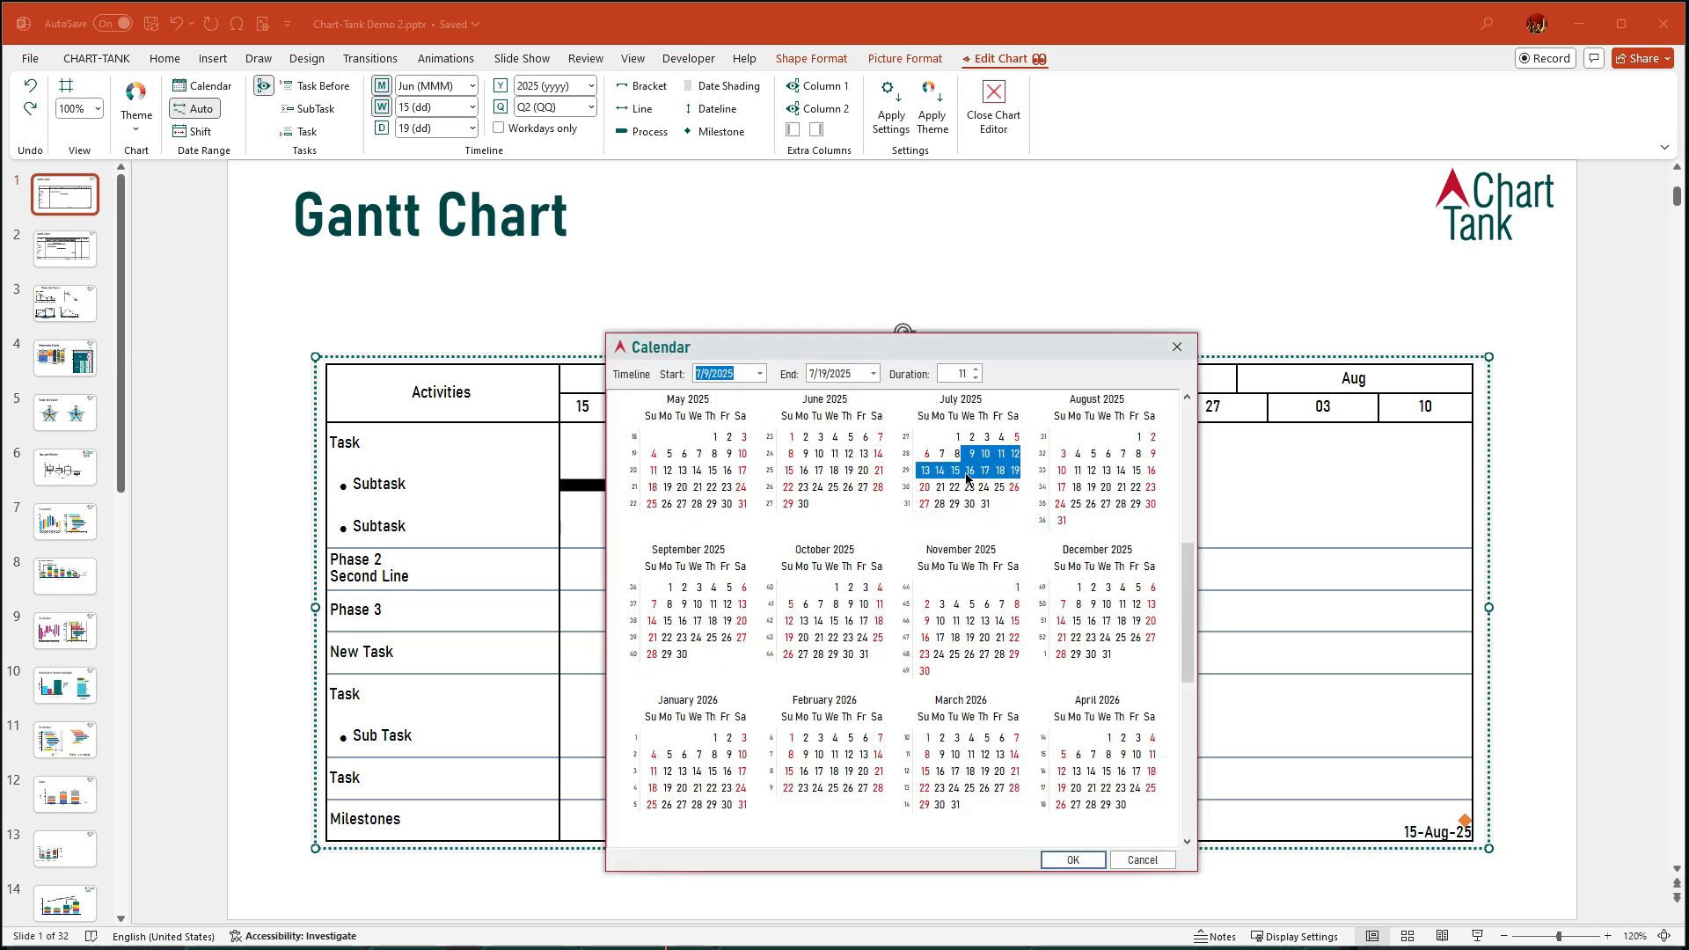
left_click_drag(974, 458, 960, 497)
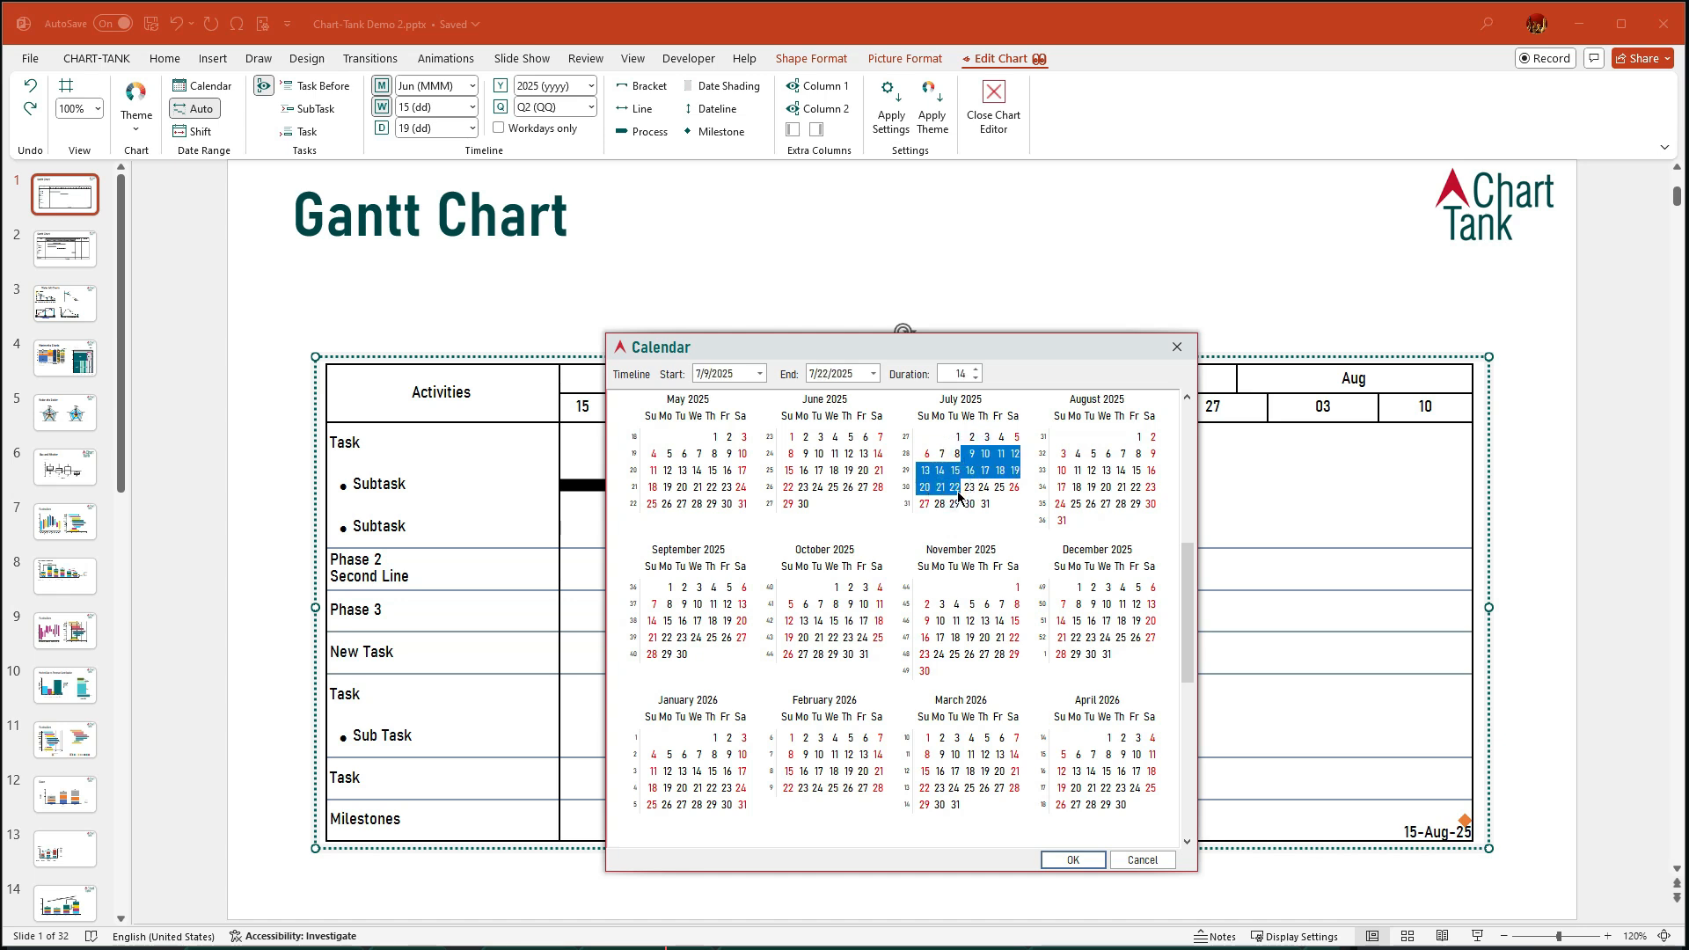
left_click(1082, 859)
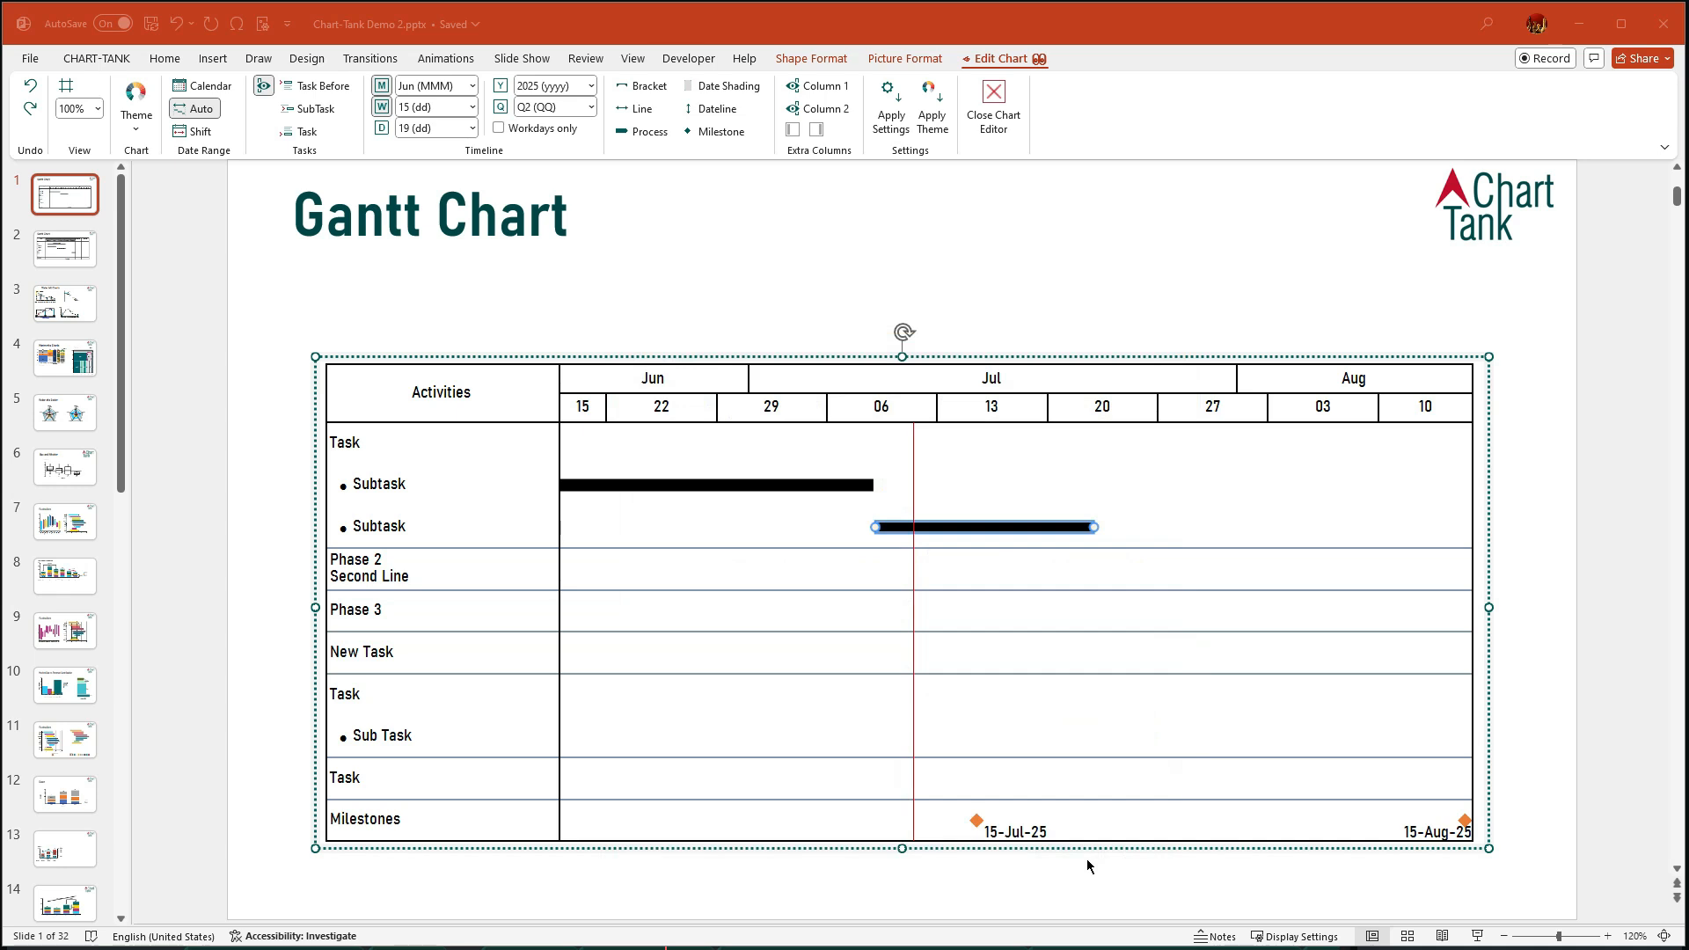
- Apply the Outline style to the second Subtask bar and choose a color for it from the palette
right_click(1080, 532)
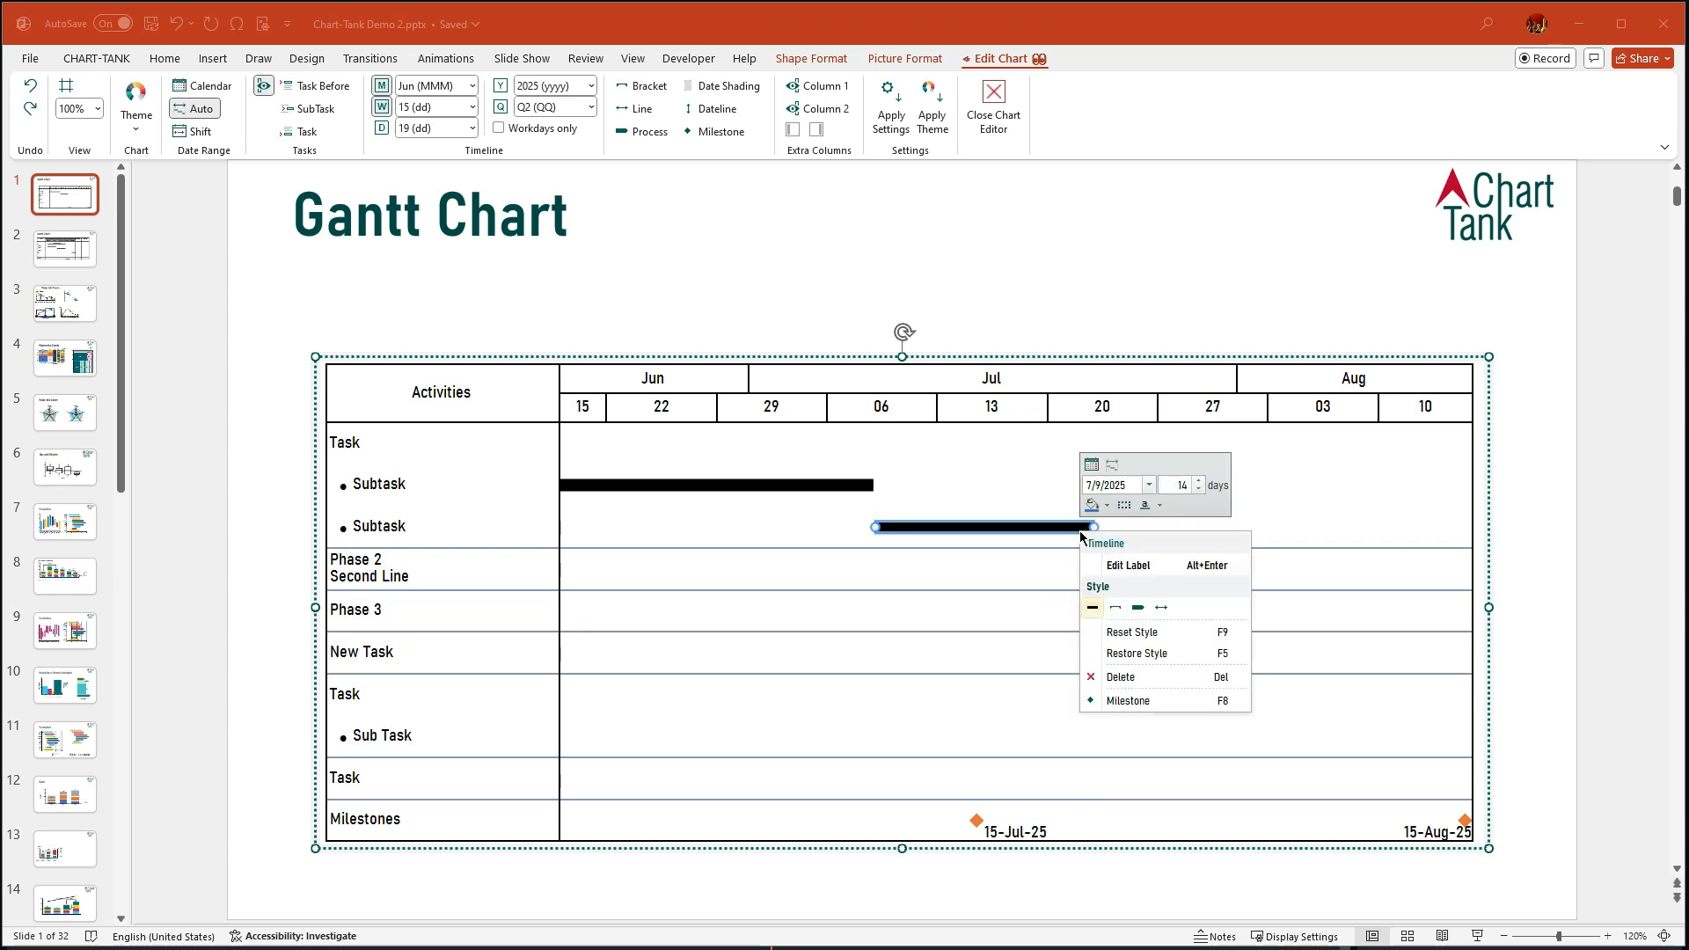
left_click(1131, 508)
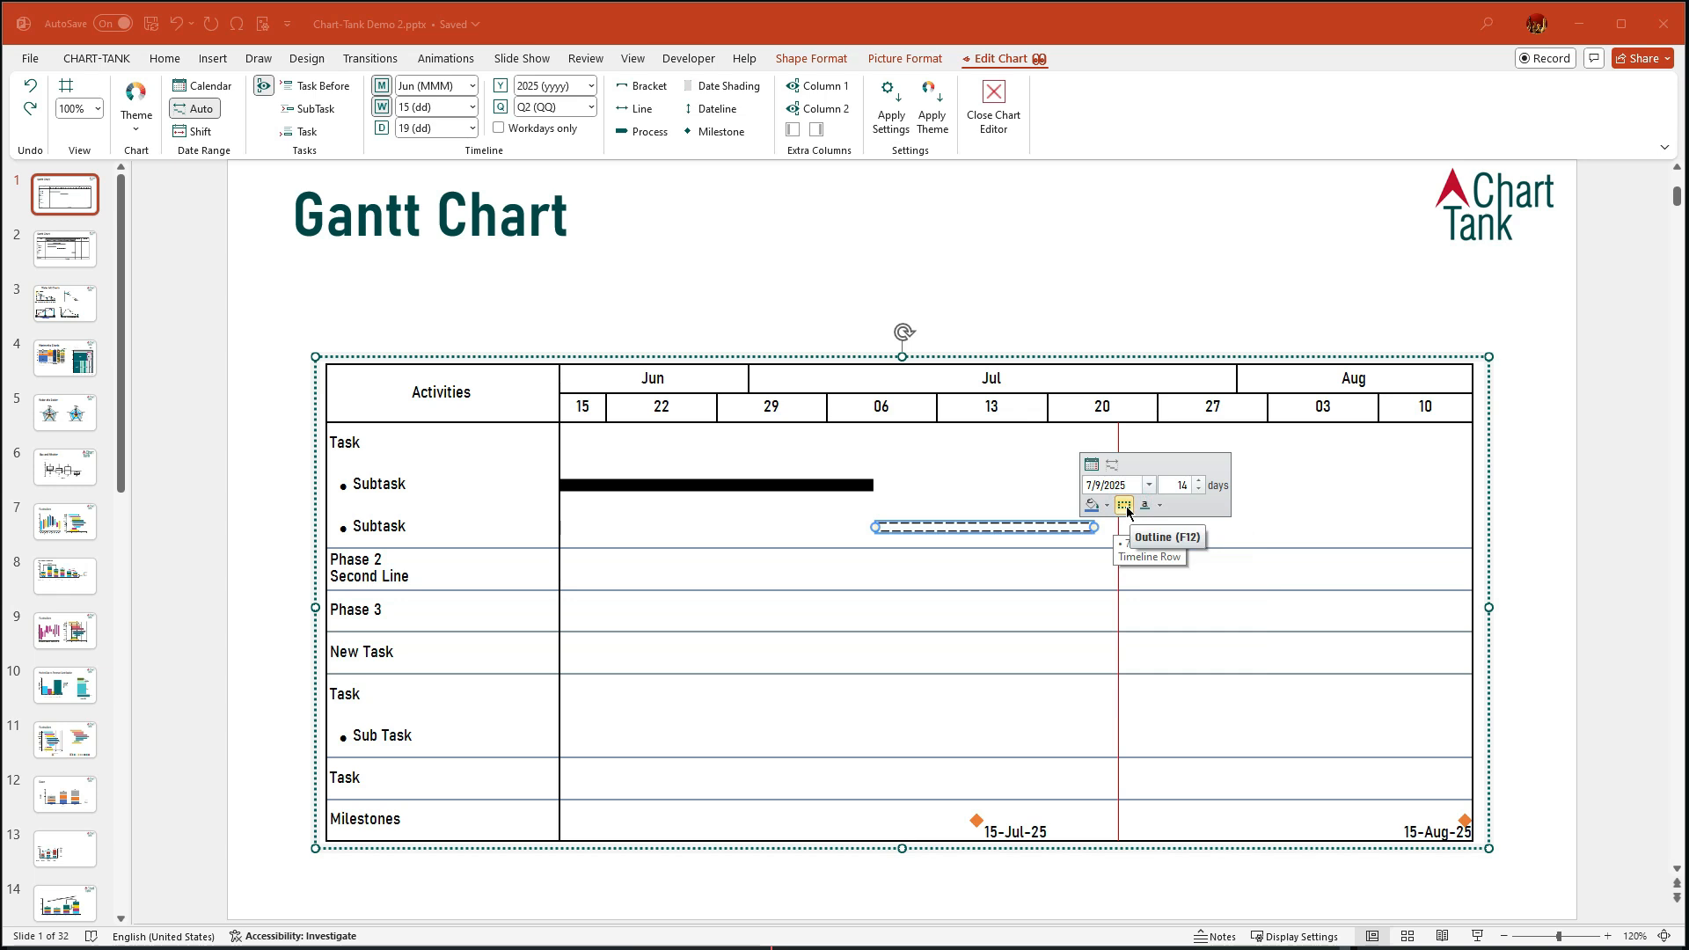
left_click(1107, 505)
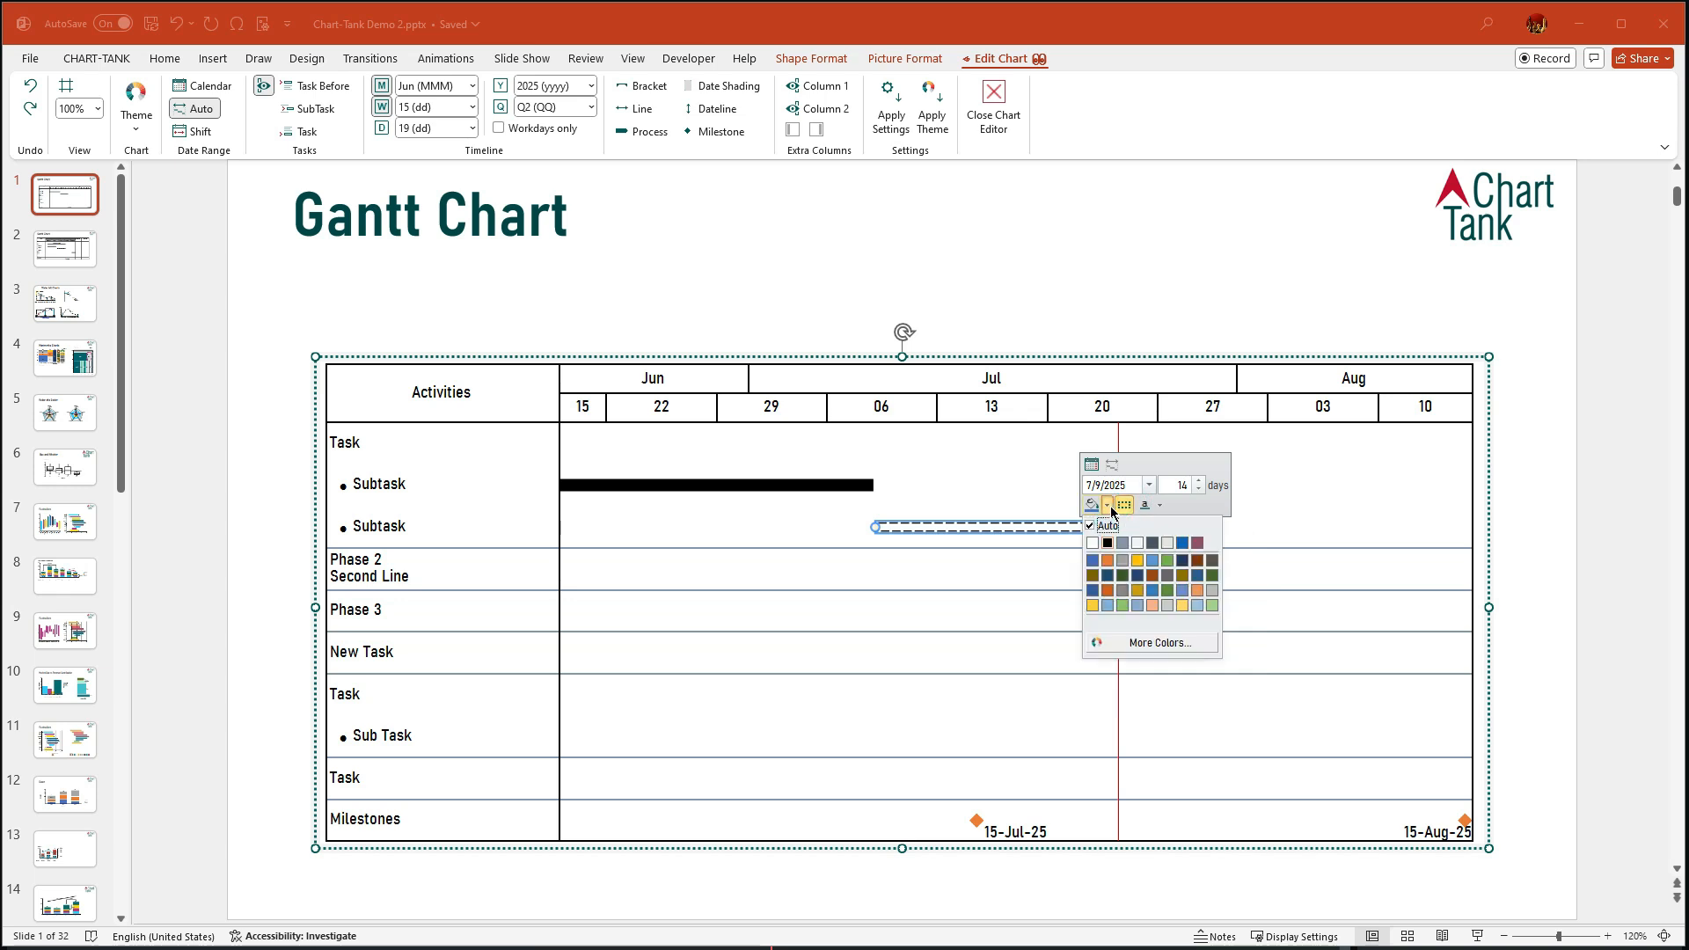
left_click(1089, 570)
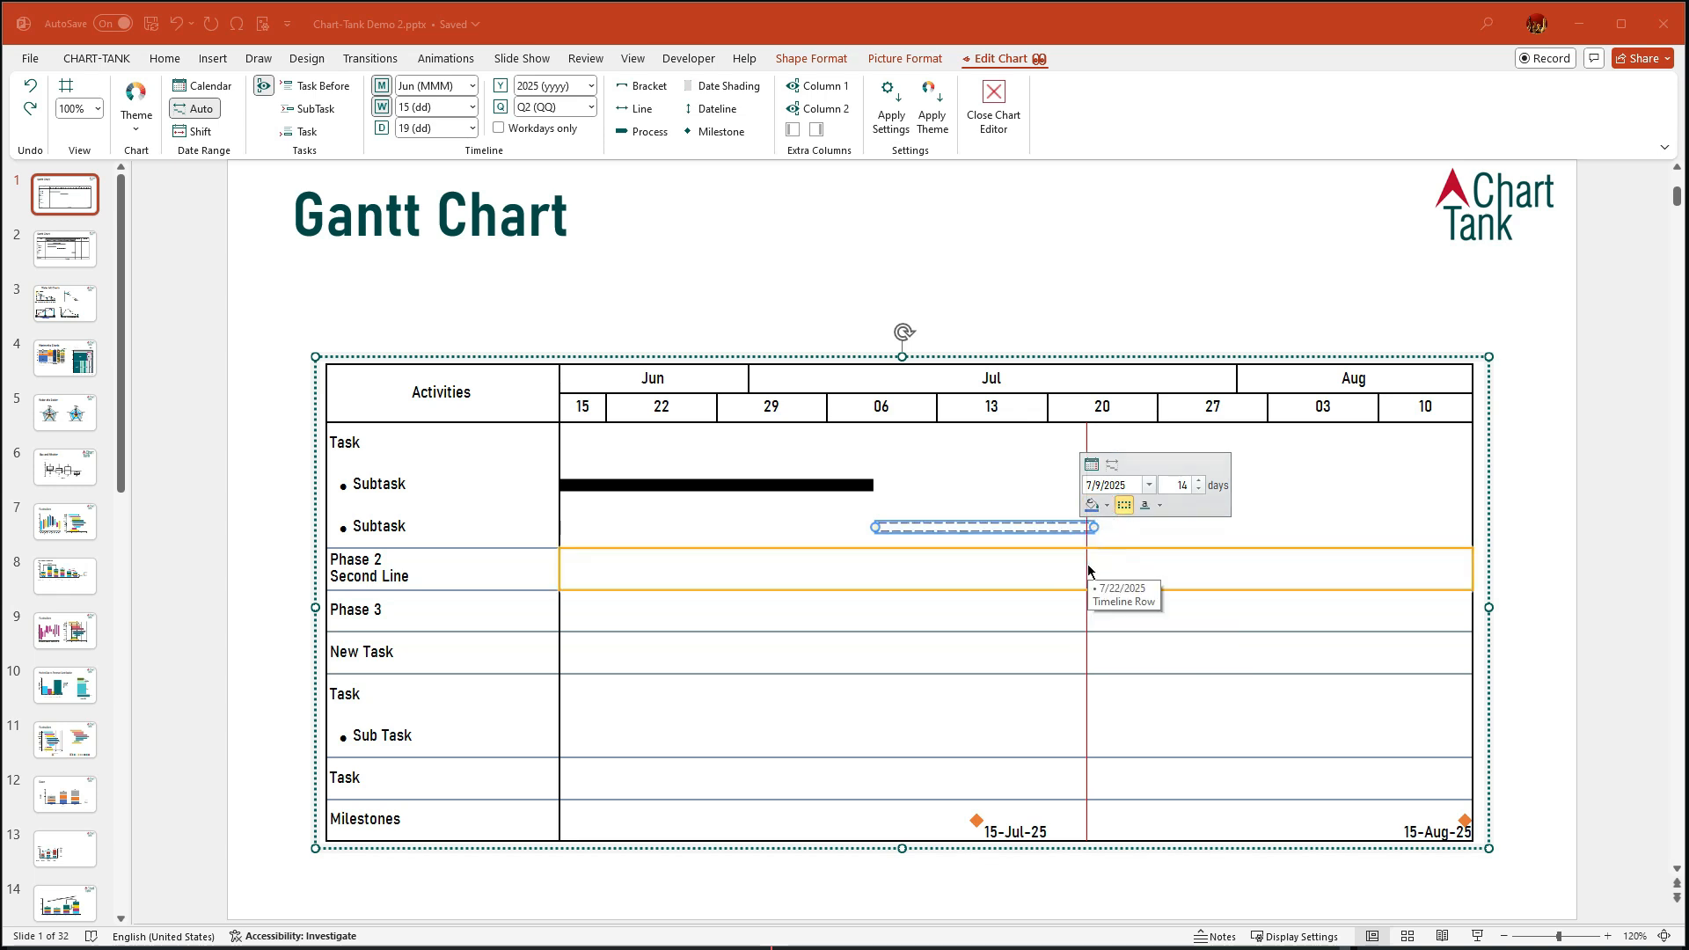
- Label the second Subtask bar with its From - To Dates and turn off its Outline style
left_click(1161, 506)
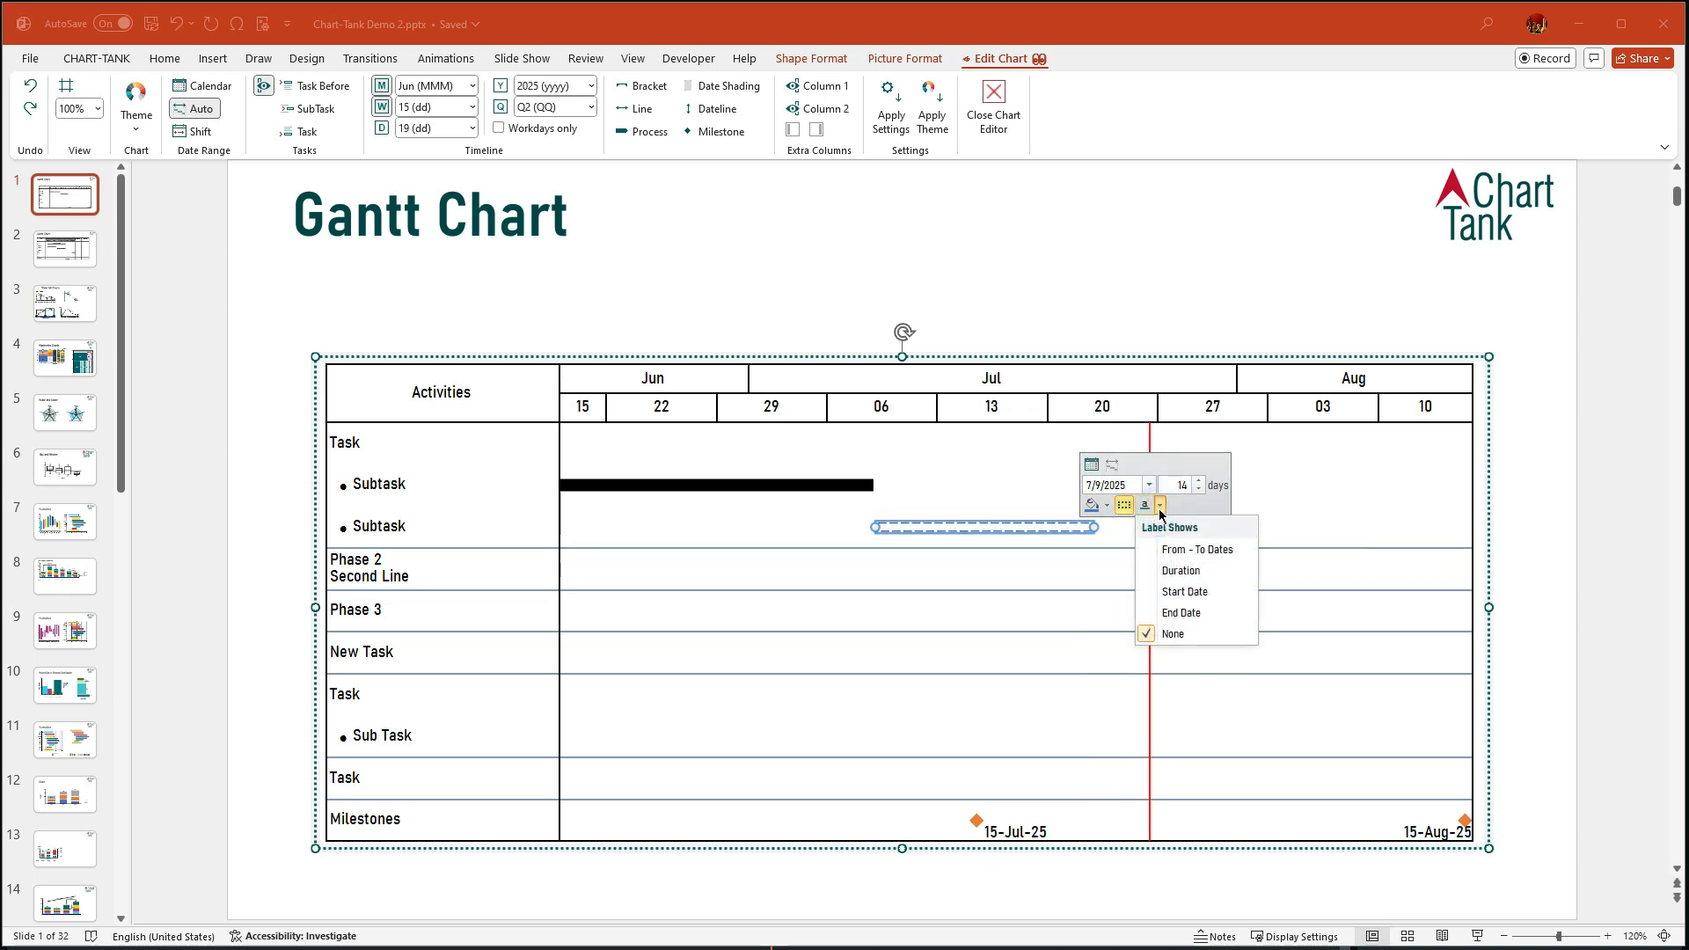
left_click(1179, 549)
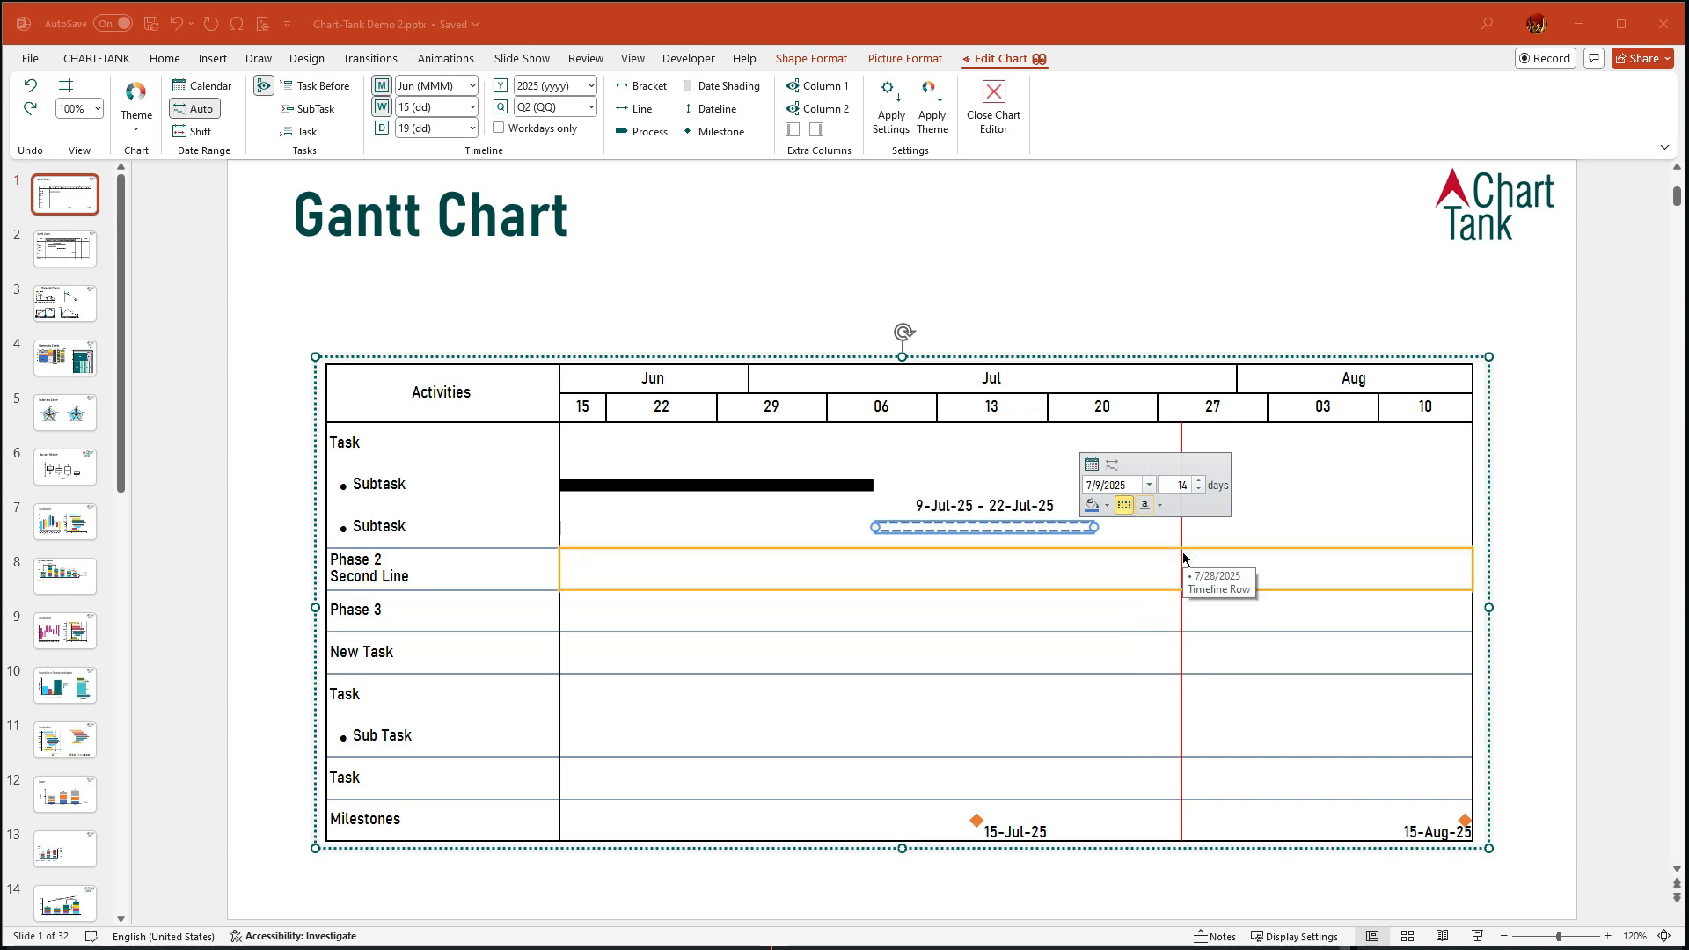
left_click(1124, 505)
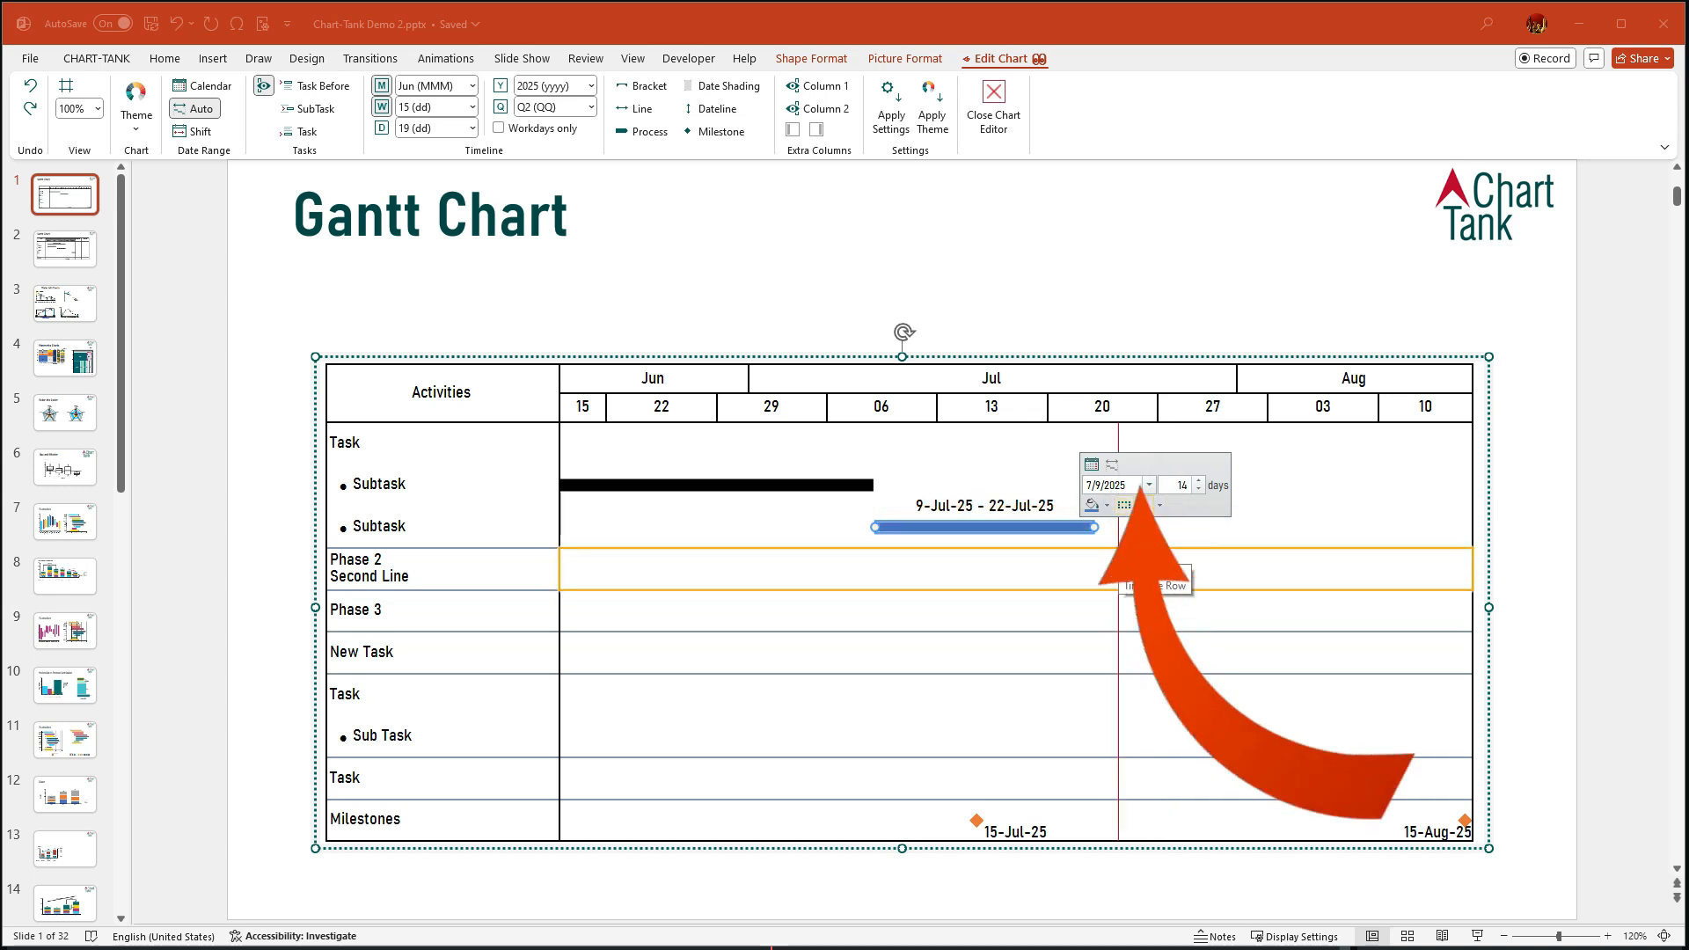
- Insert a bar in the Phase 3 timeline row, starting at about 7/27/2025
left_click(1114, 565)
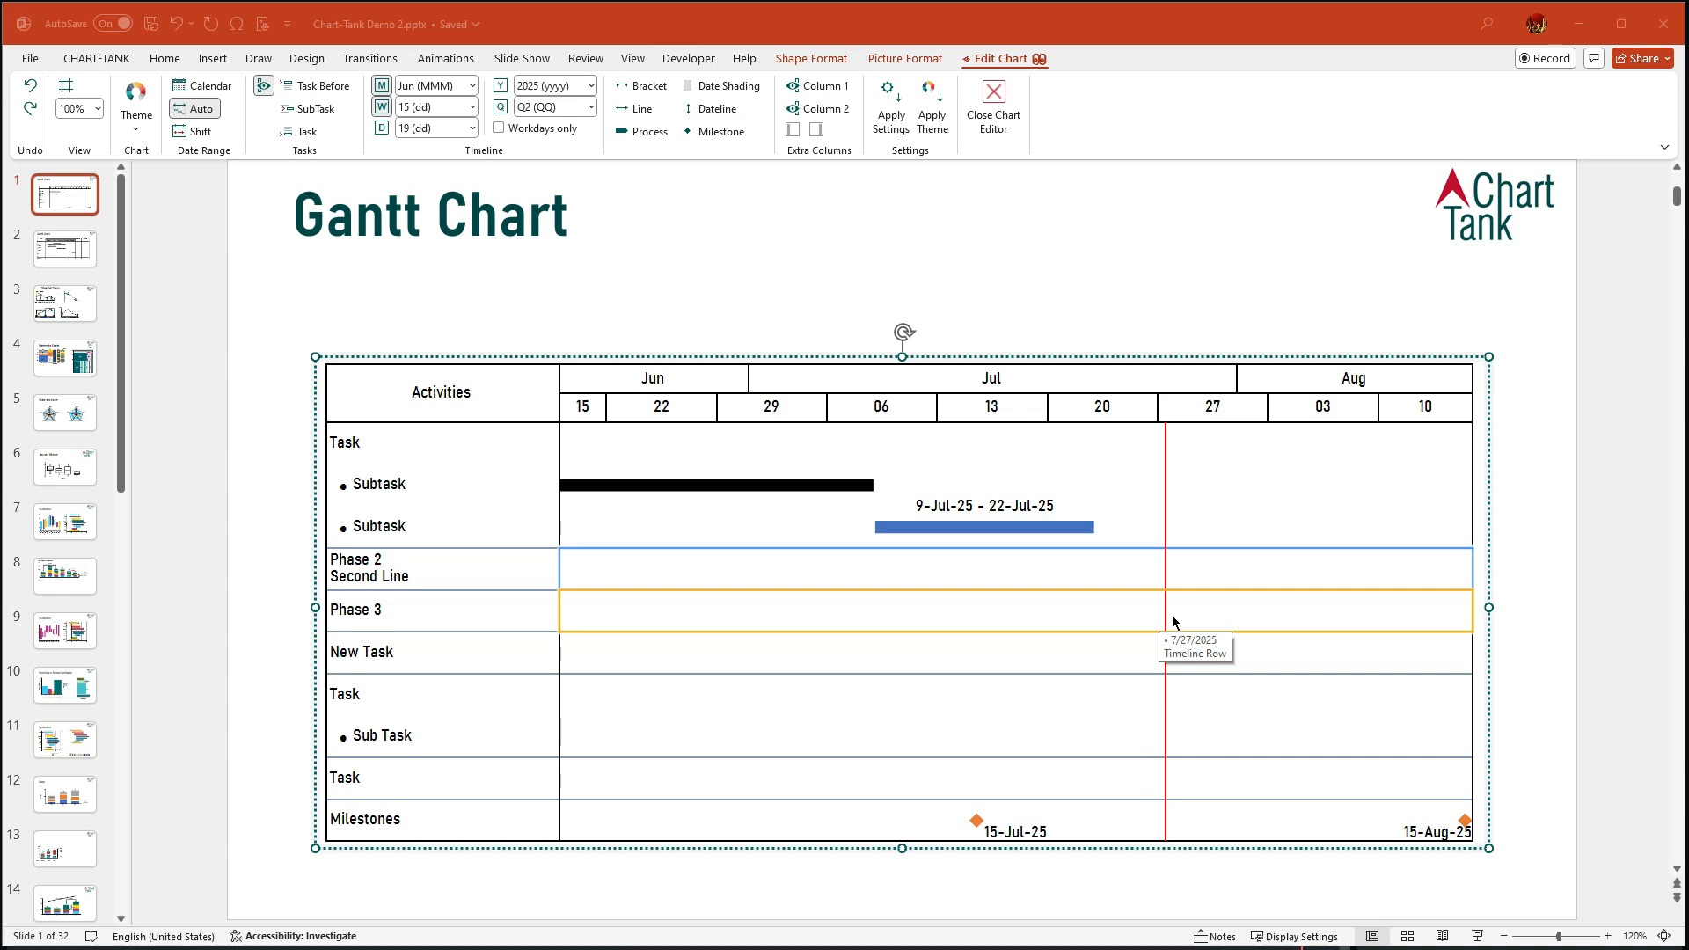
right_click(1173, 622)
left_click(1184, 675)
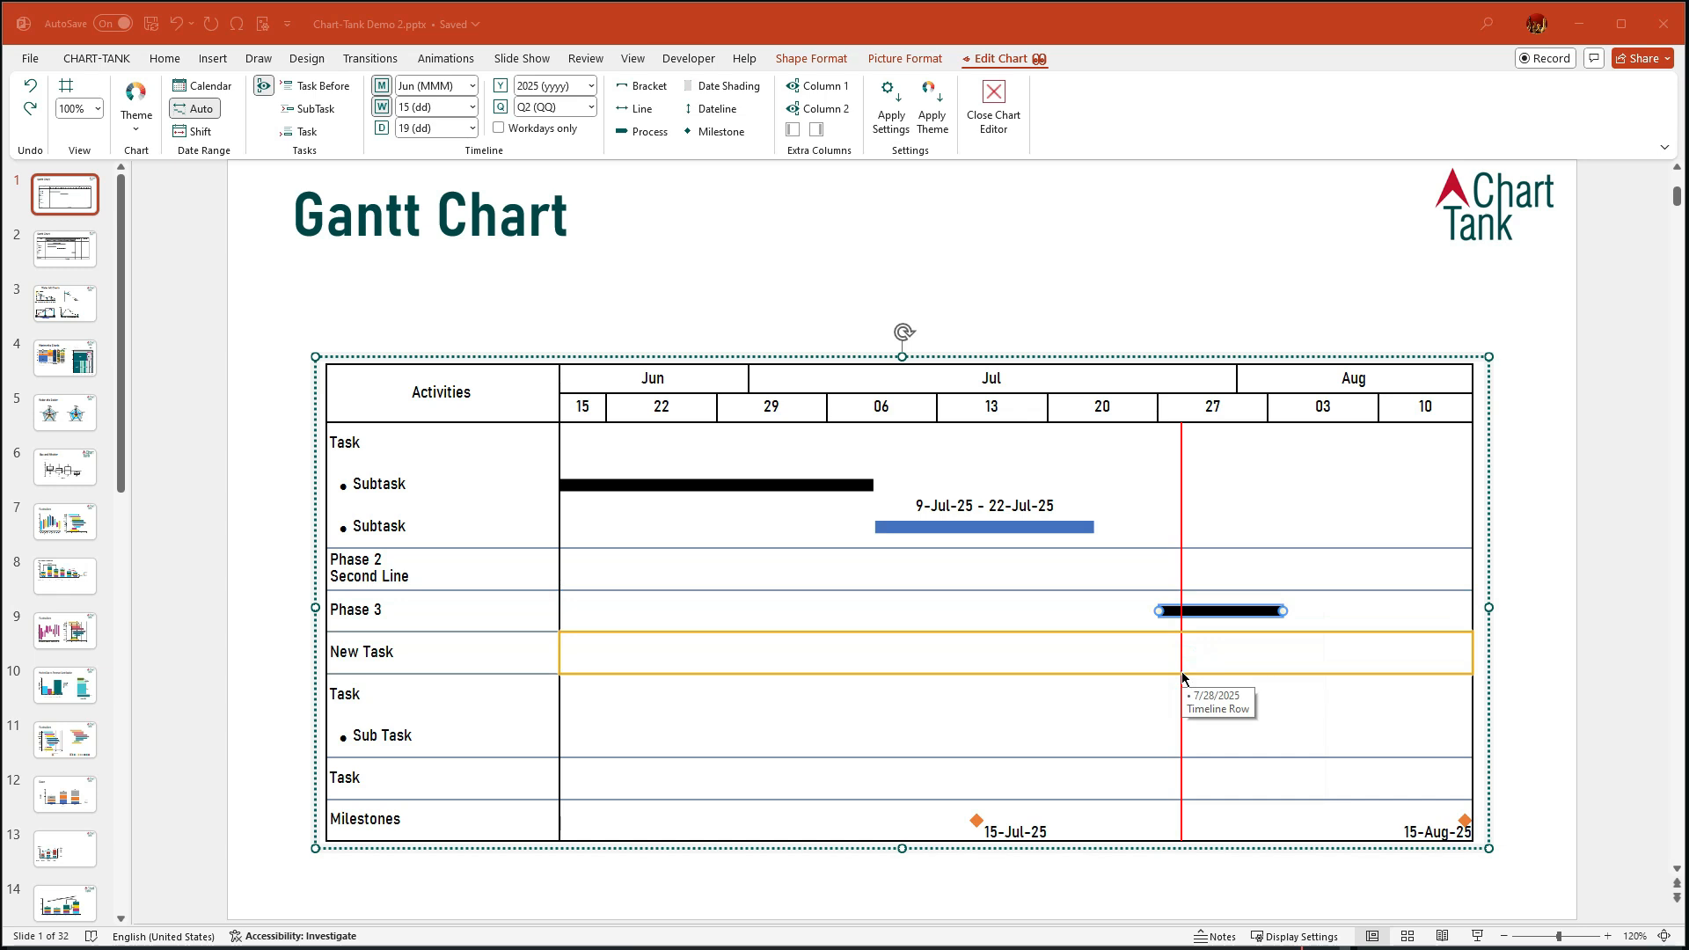
- Copy both Subtask bars together into the New Task and Task rows, with the blue copy running from 11-Jul-25 to 24-Jul-25
left_click(775, 485)
left_click(923, 528)
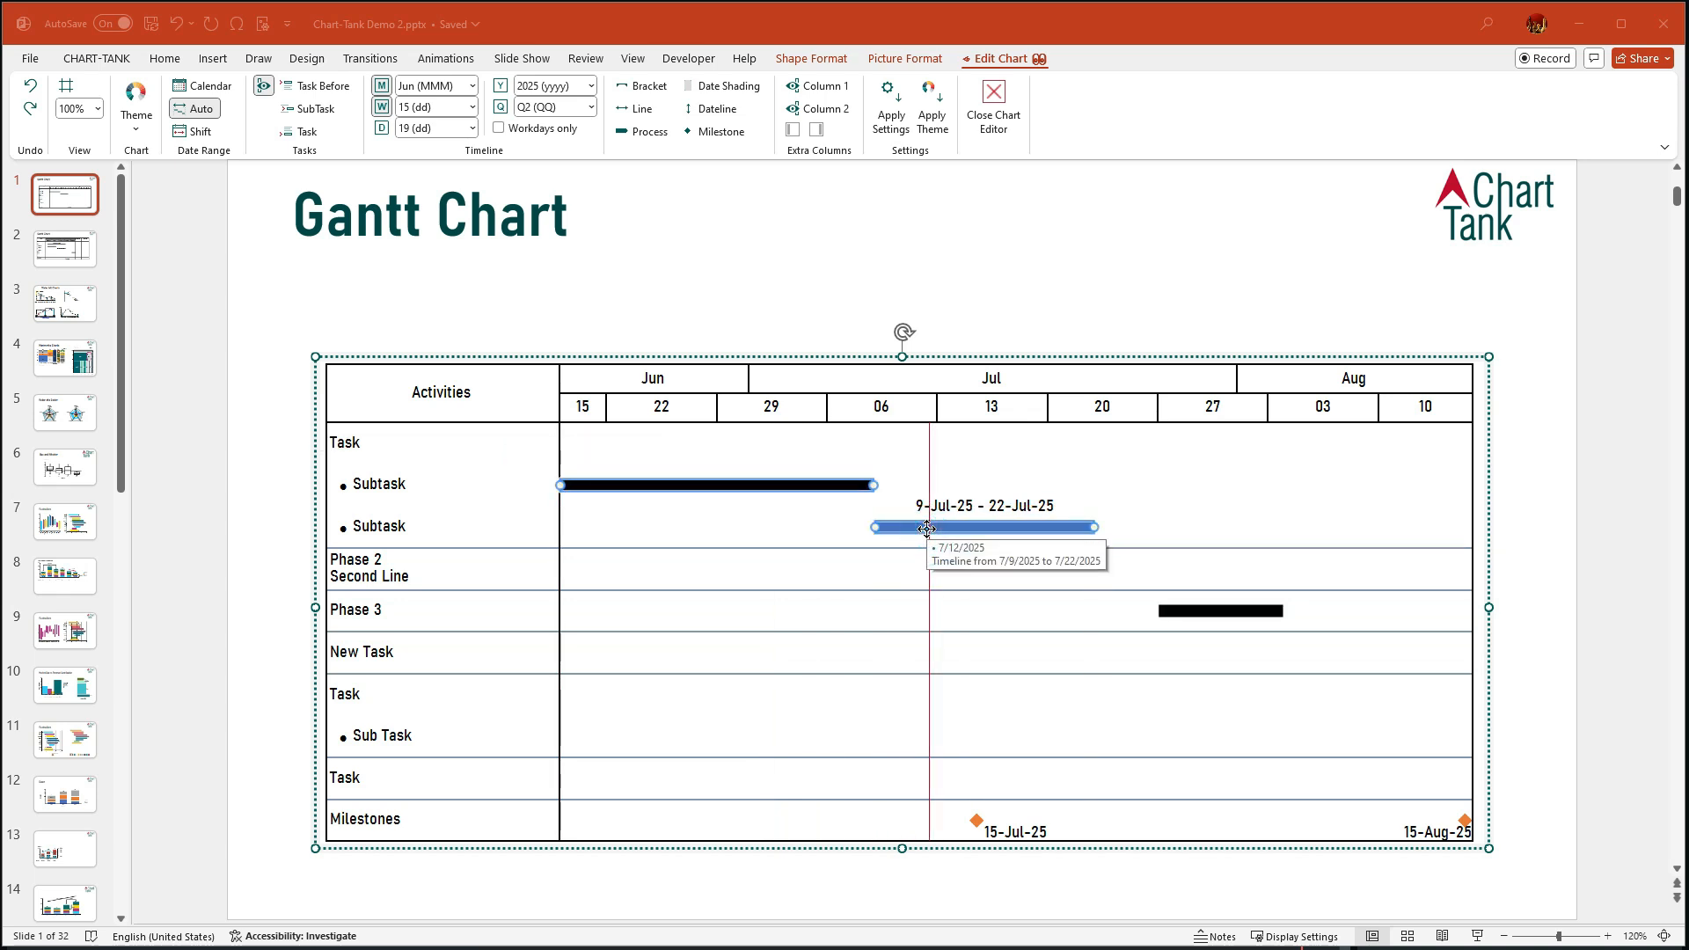
left_click_drag(926, 529, 961, 692)
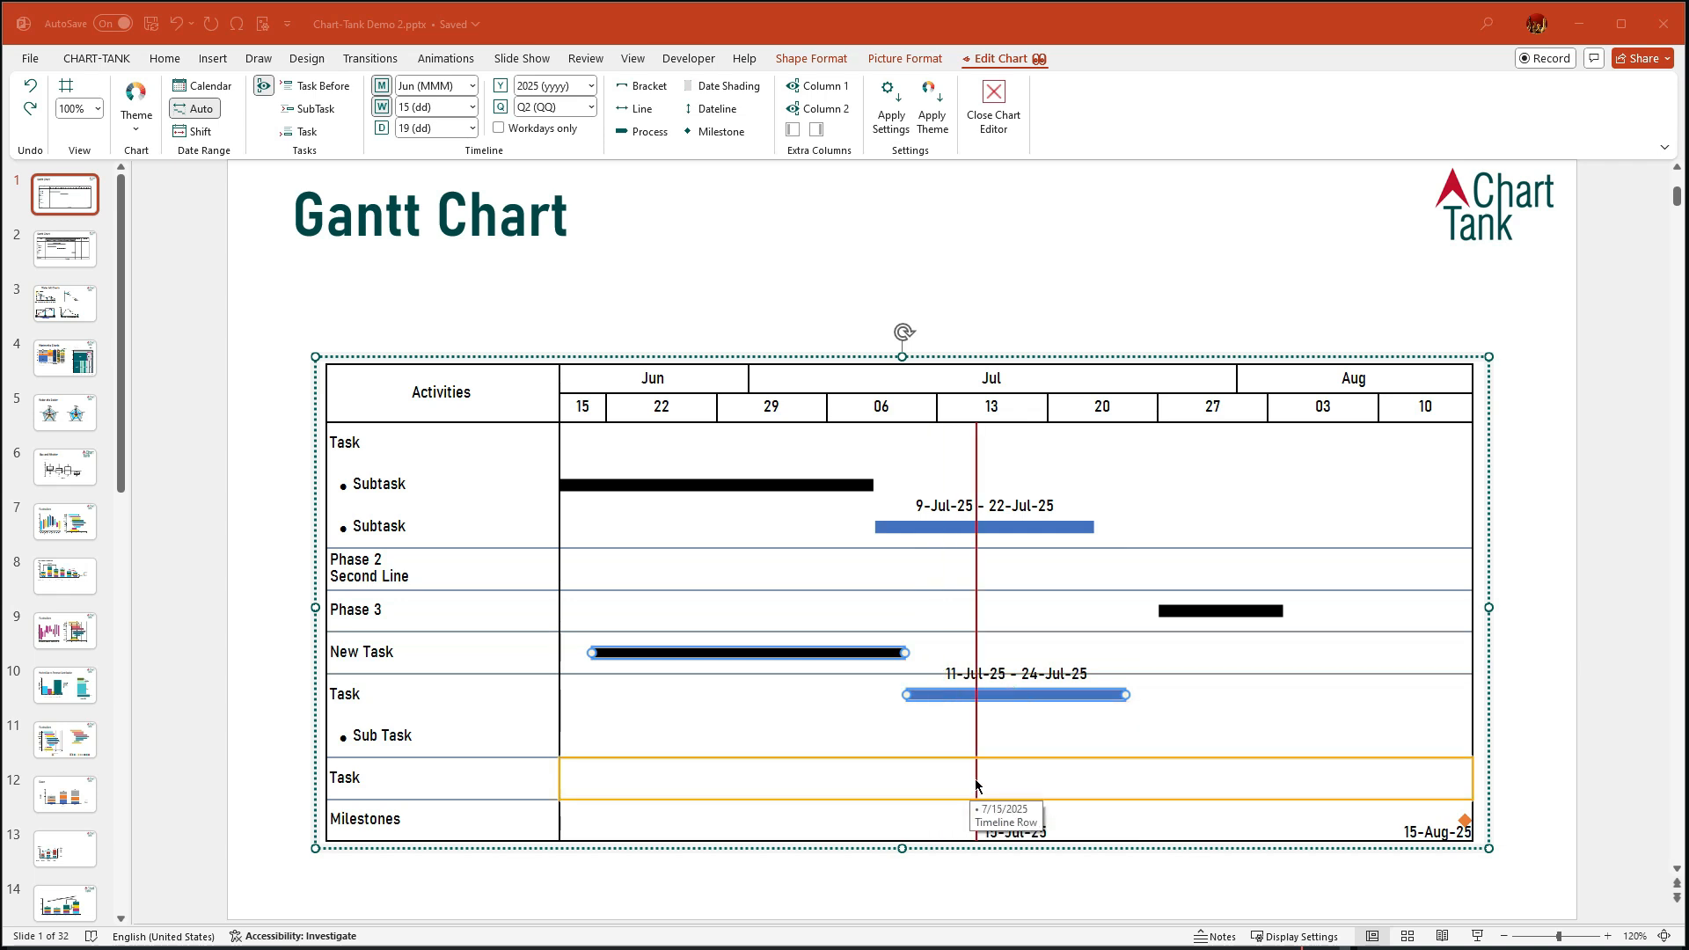
- Draw a bar in the Task row above Milestones, from about 7/21/2025 to 8/4/2025
left_click(1073, 774)
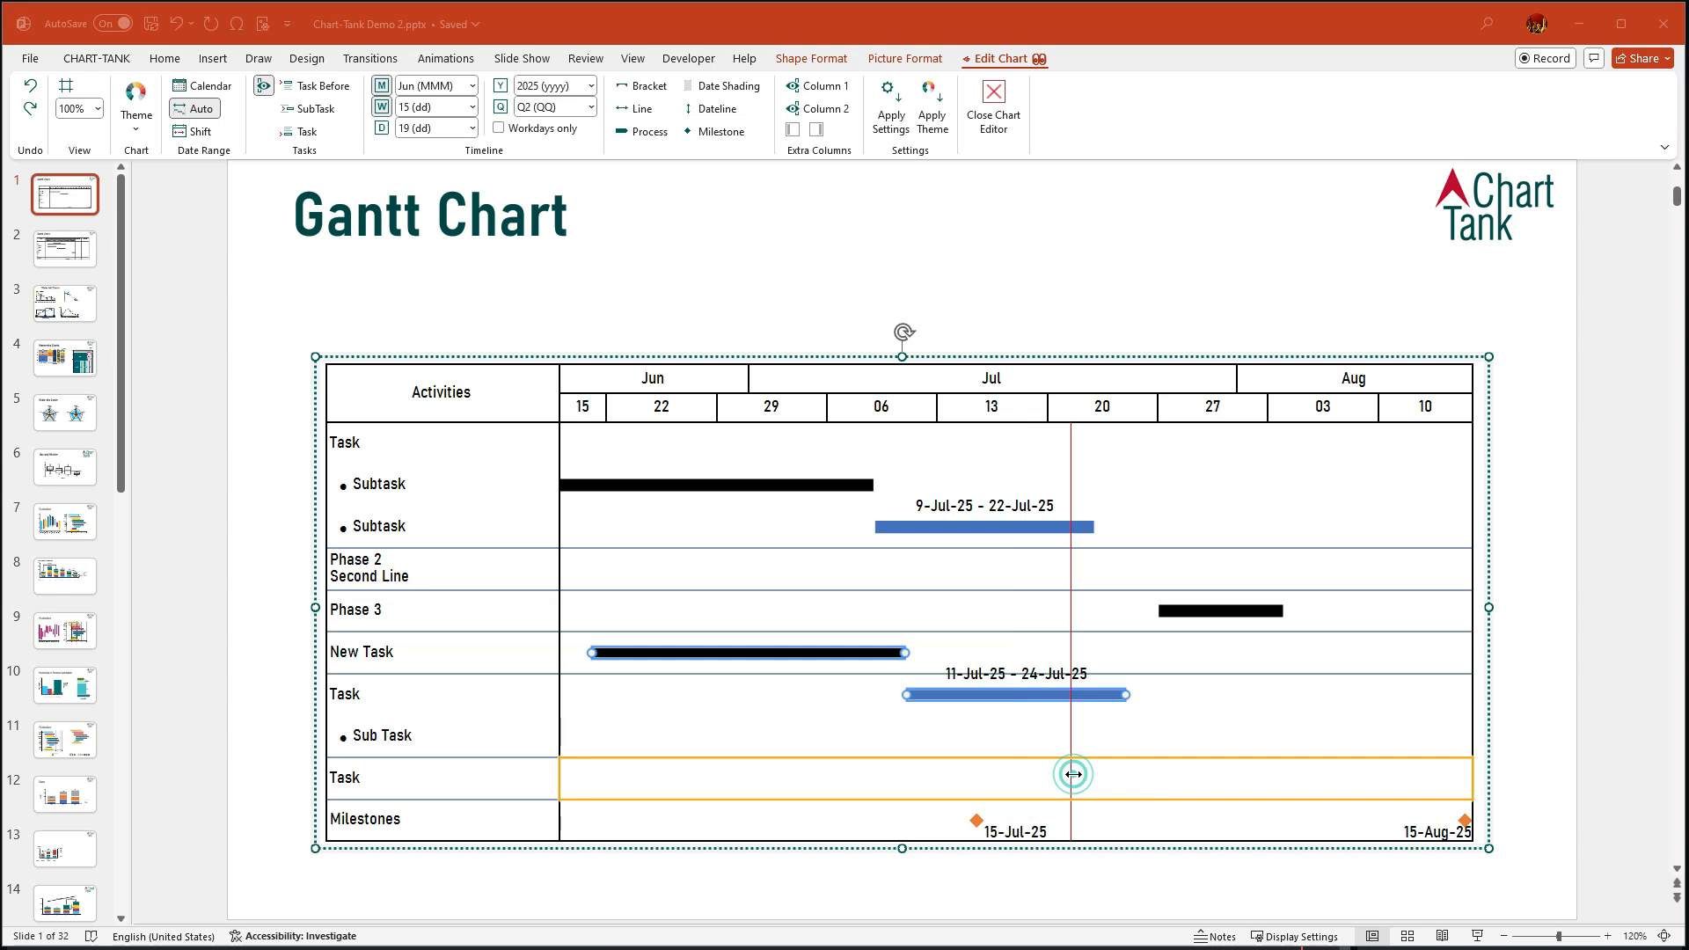
left_click_drag(1073, 774, 1290, 776)
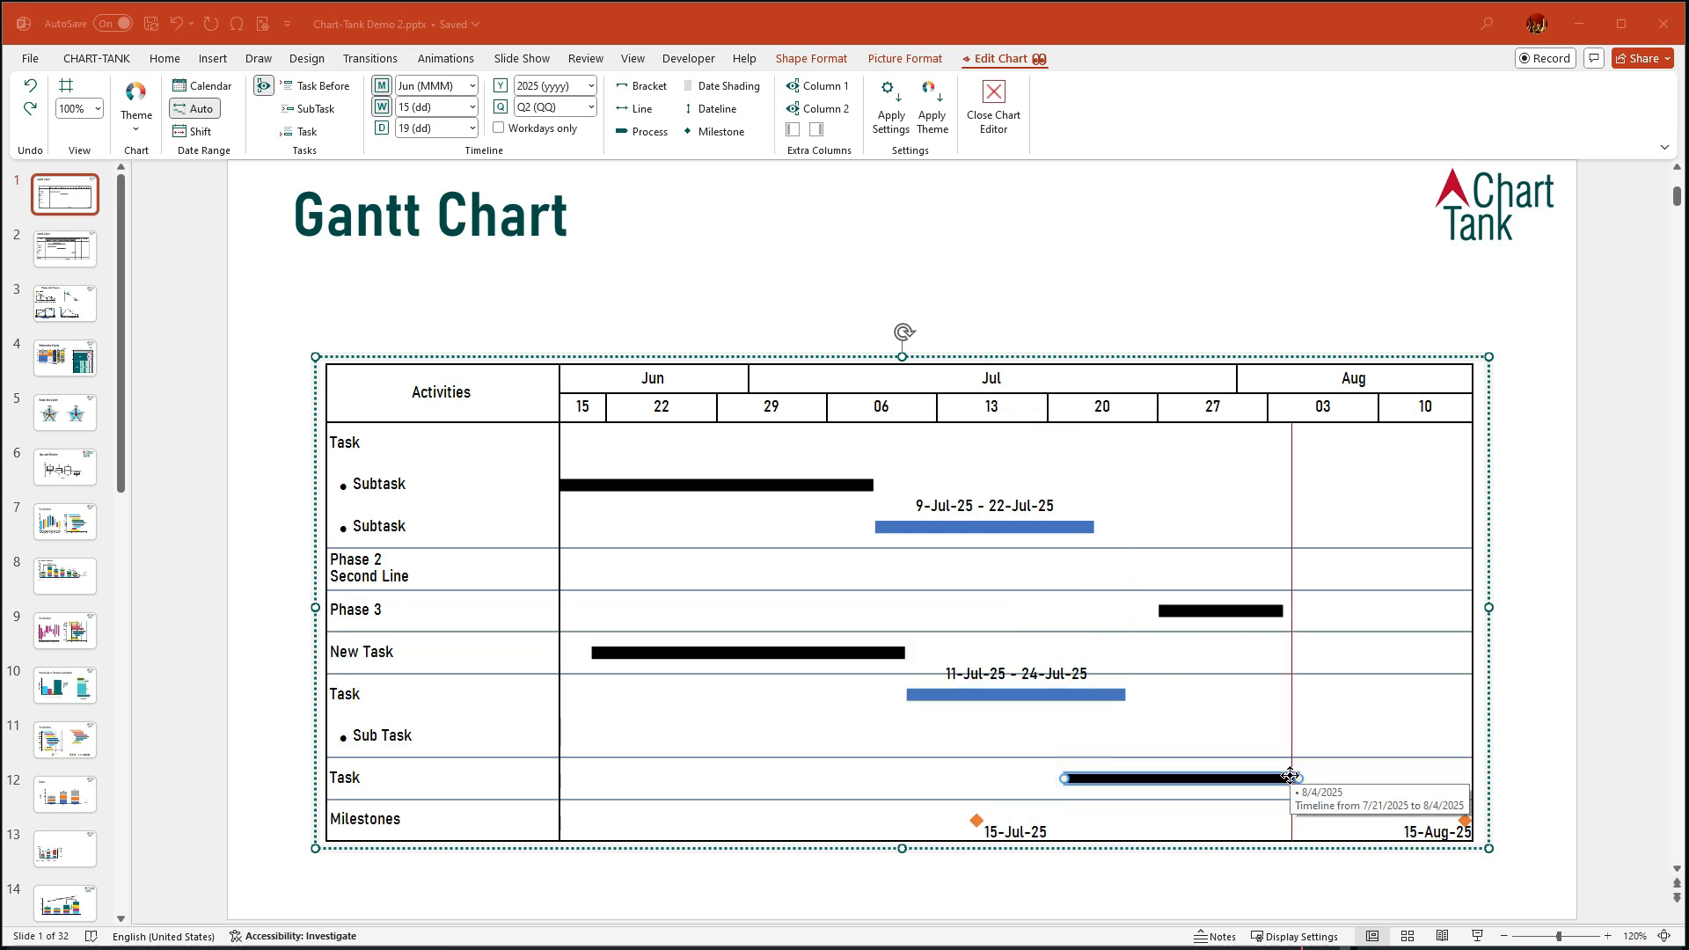
left_click(1371, 774)
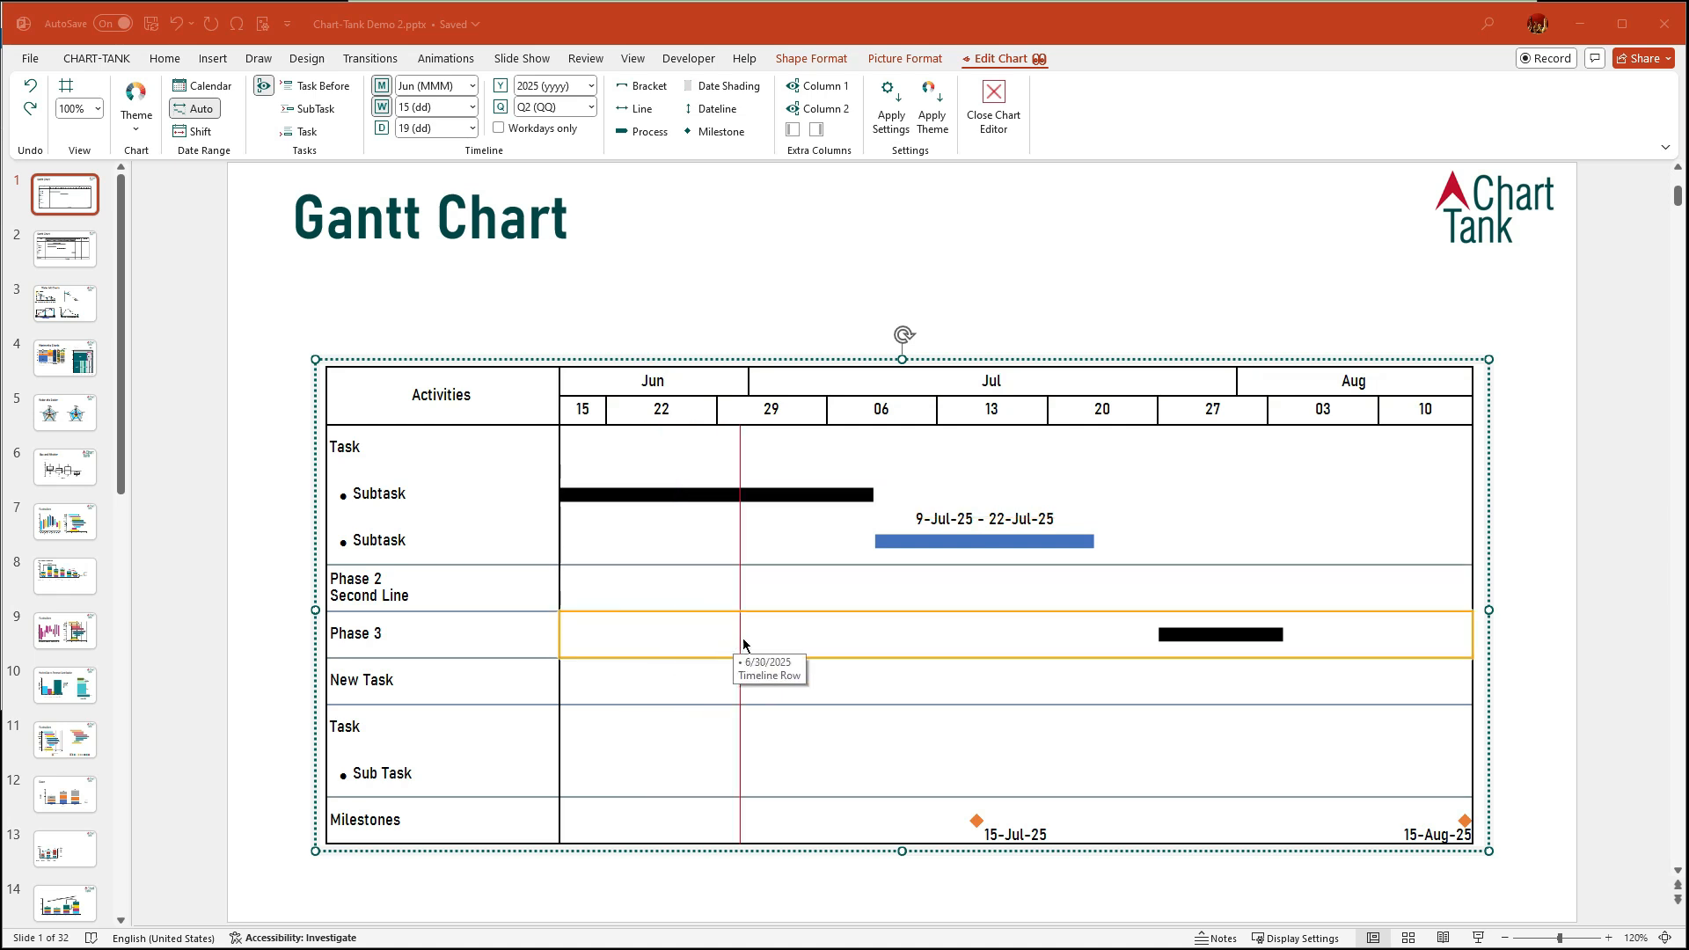
- Insert a milestone in the Phase 3 row at 9-Jul-25 and move it to the New Task row at 7/10/2025
right_click(878, 643)
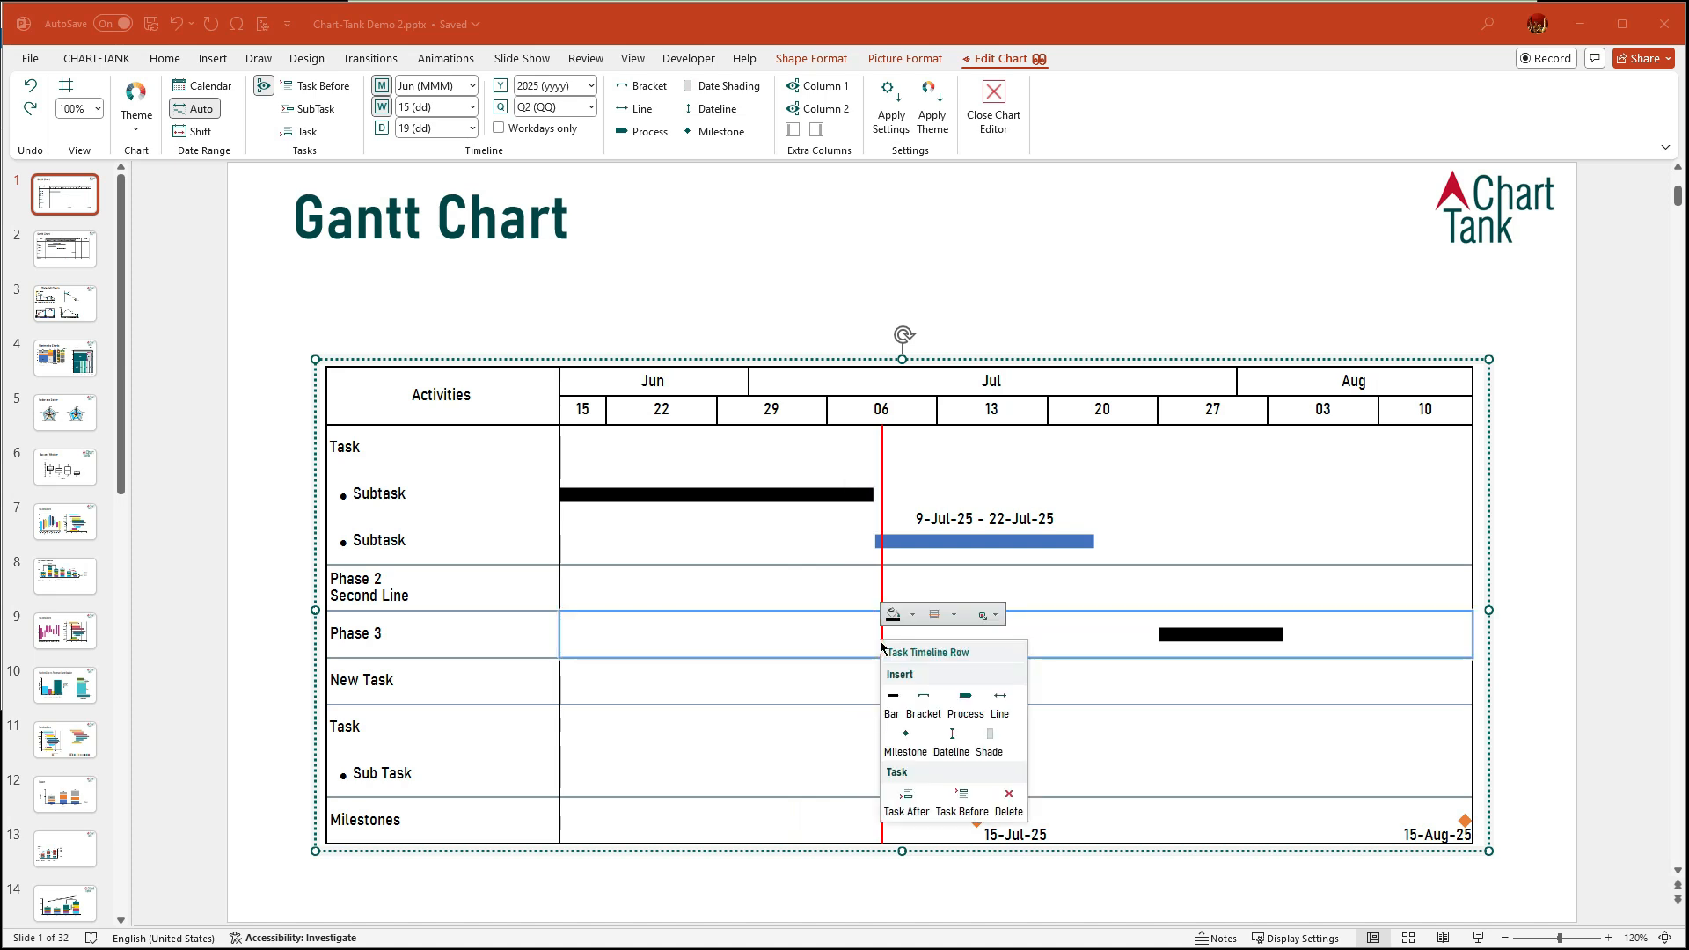
left_click(913, 743)
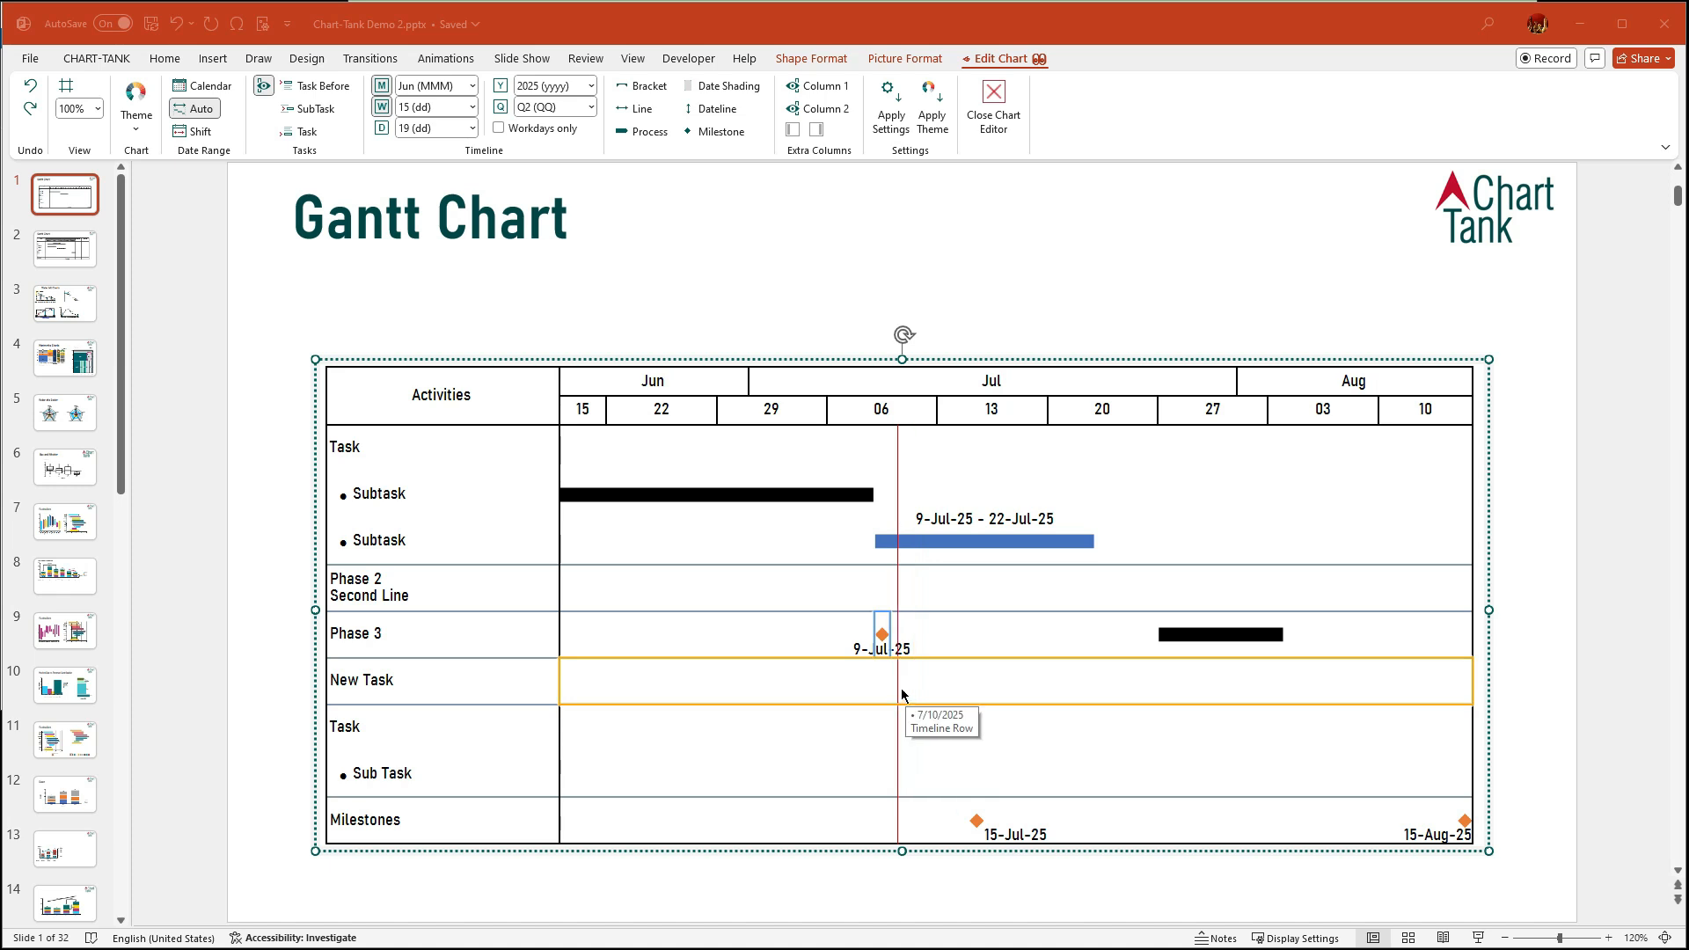
left_click_drag(882, 635, 896, 675)
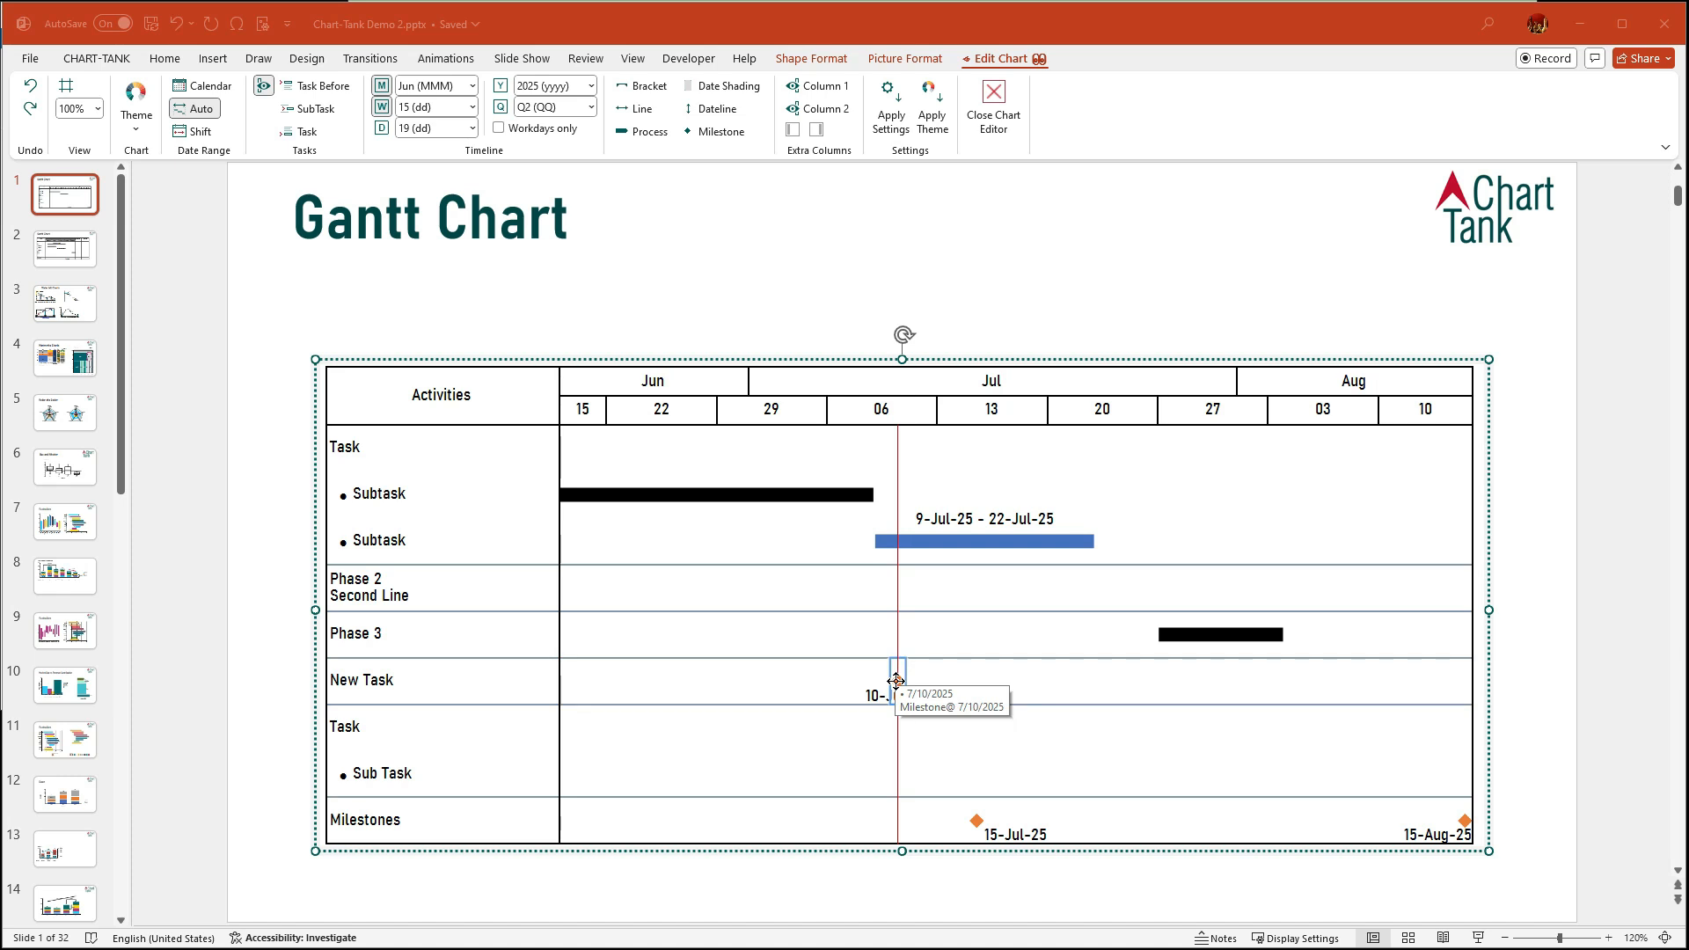
- Choose a fill color from the palette for the New Task milestone
right_click(896, 682)
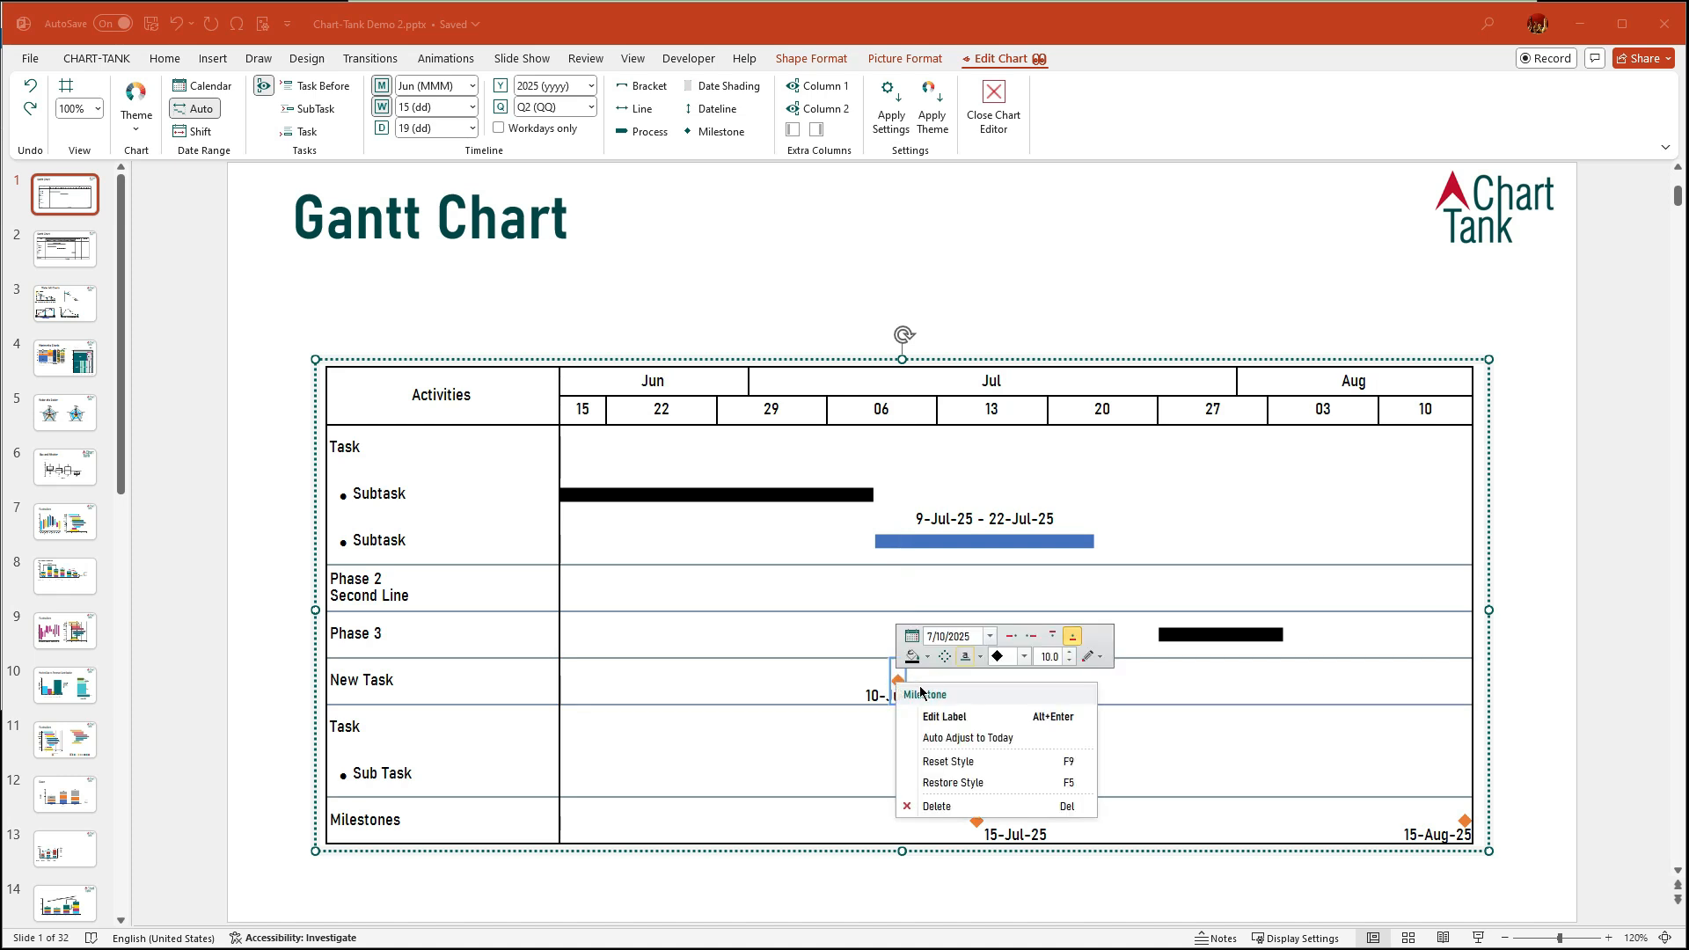
left_click(927, 660)
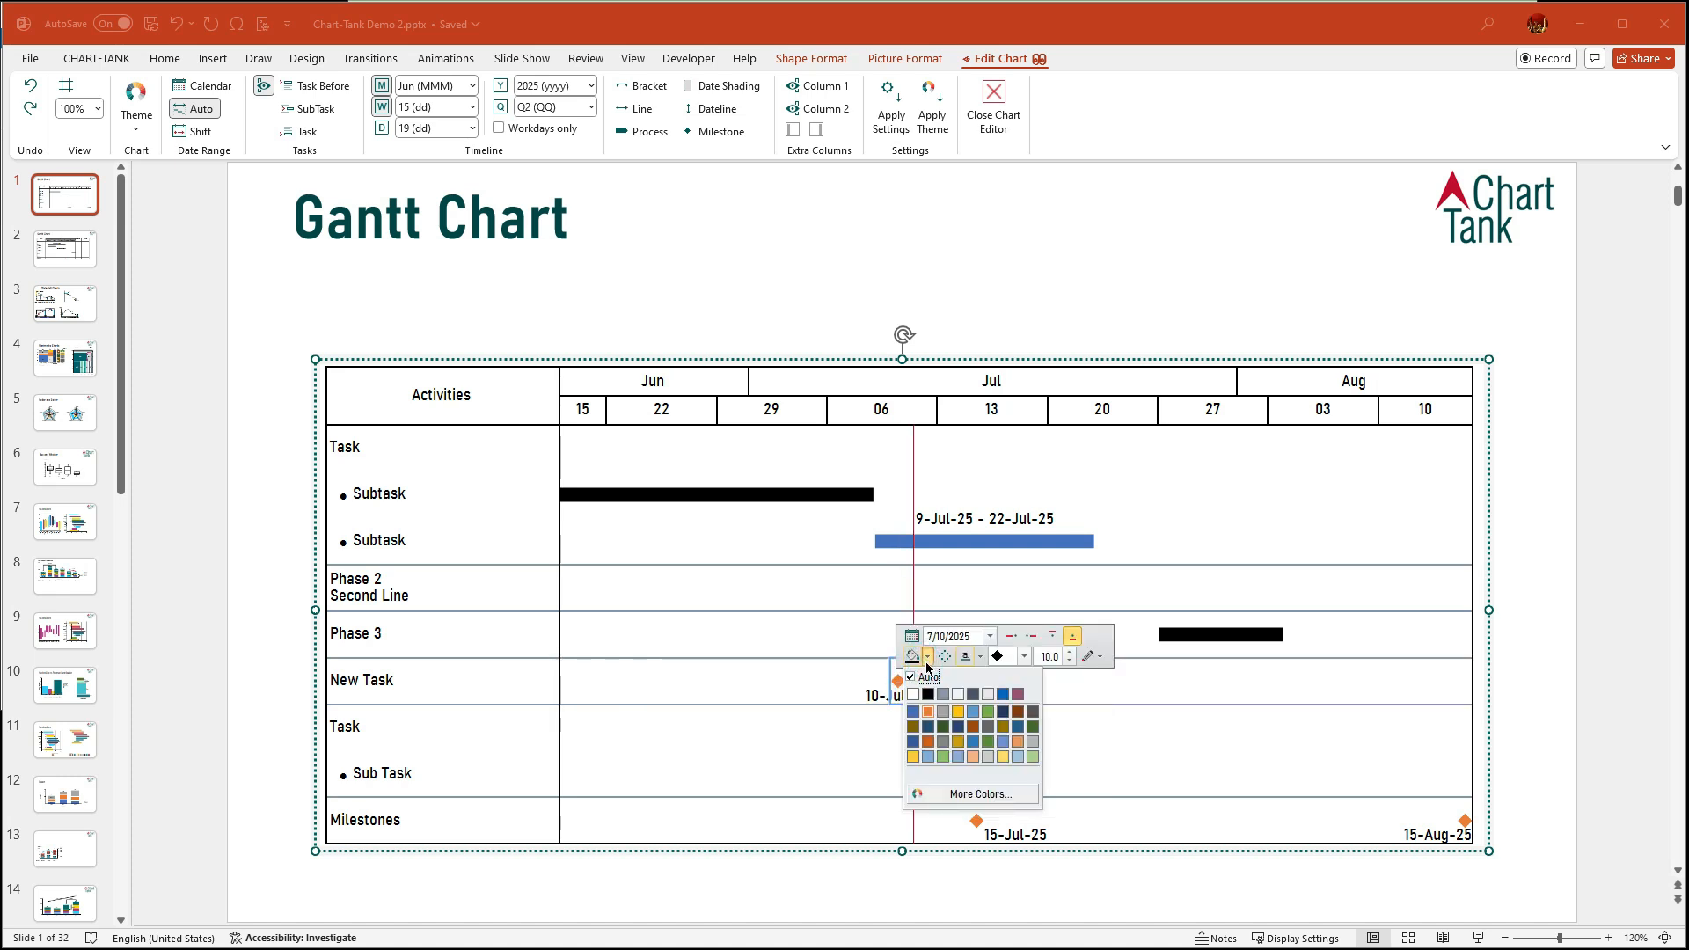
left_click(932, 747)
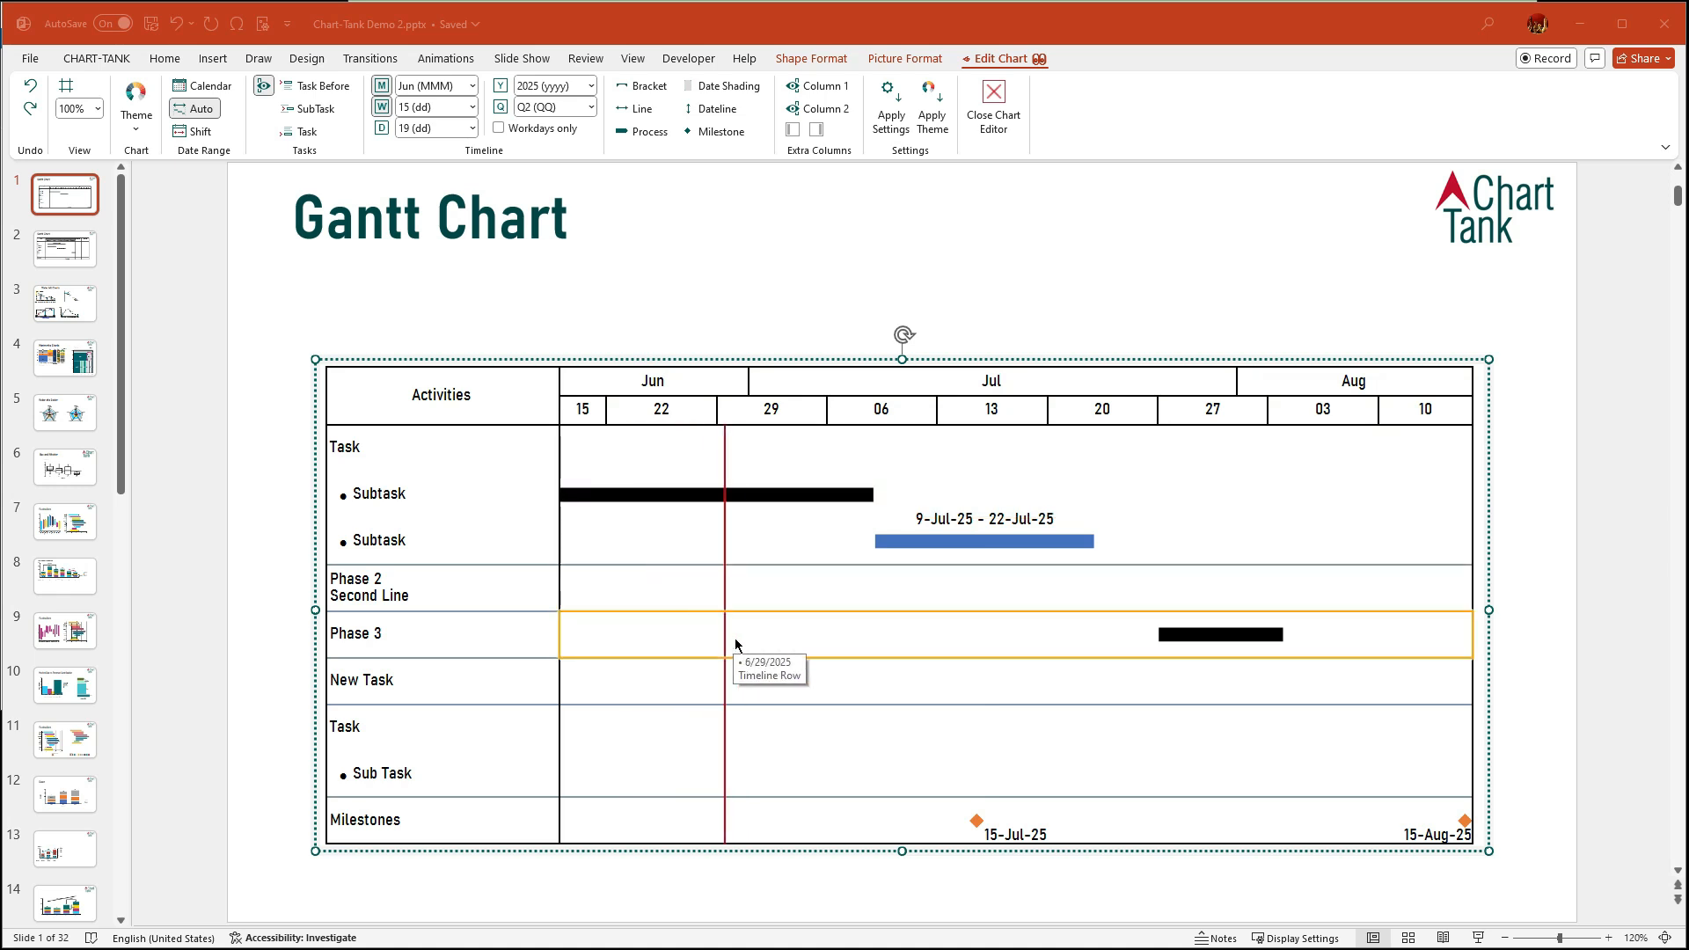
- Add a milestone to the Phase 3 row at 9-Jul-25, then shift it down to the New Task row at 7/10/2025
right_click(880, 647)
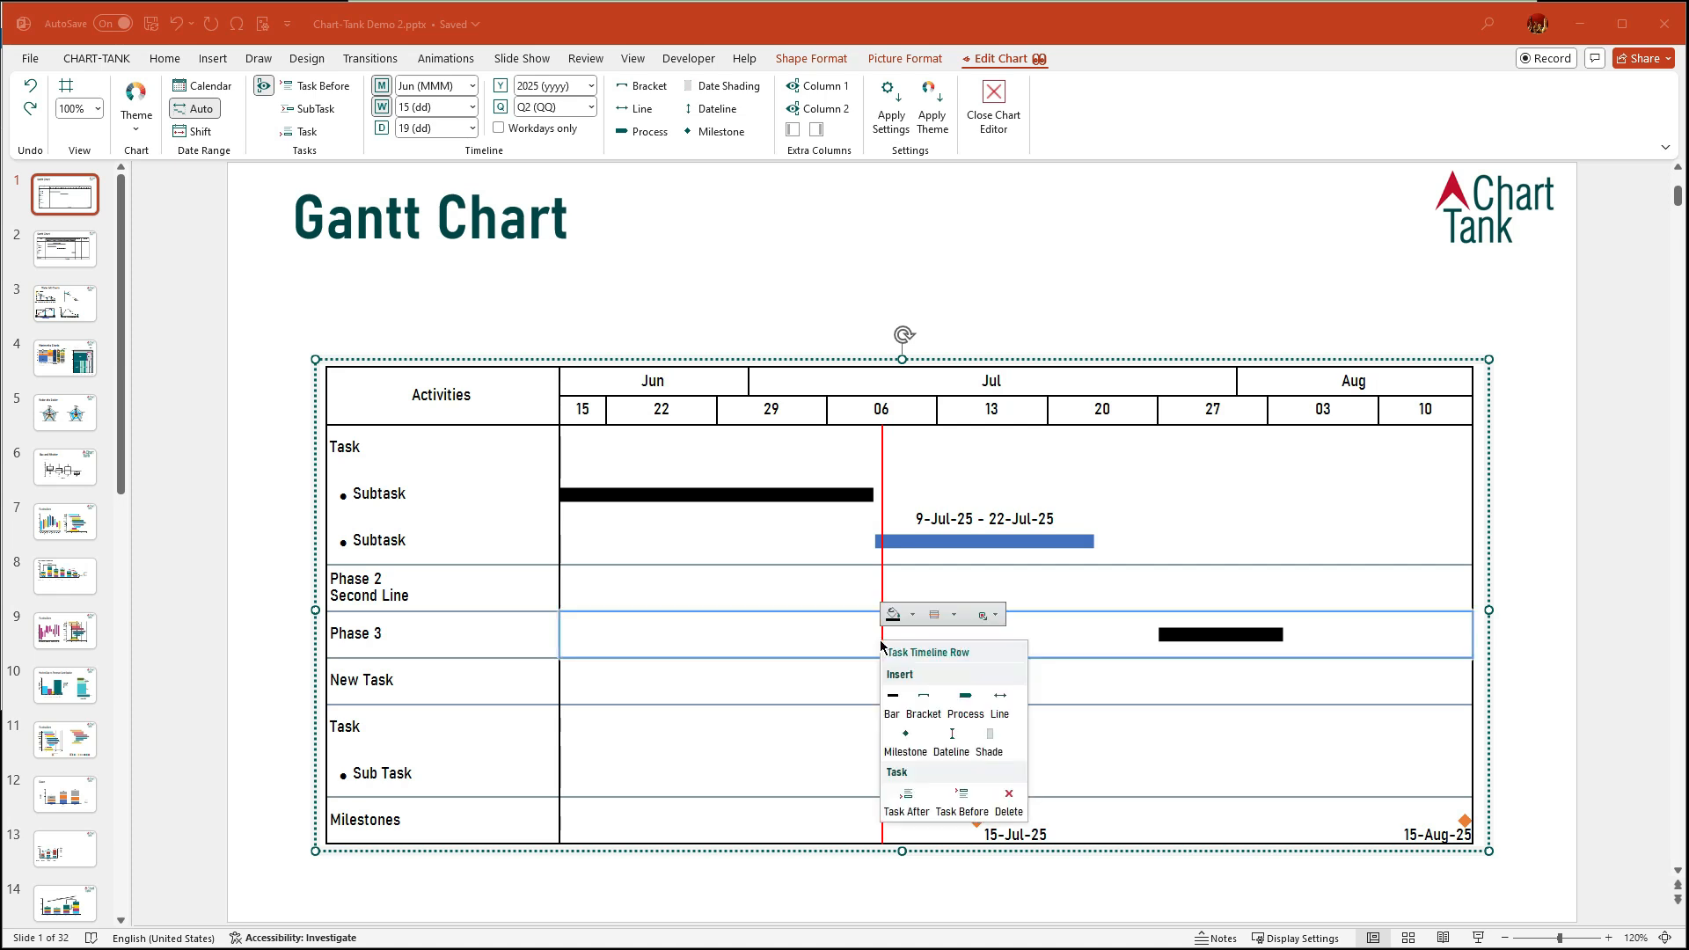
left_click(907, 742)
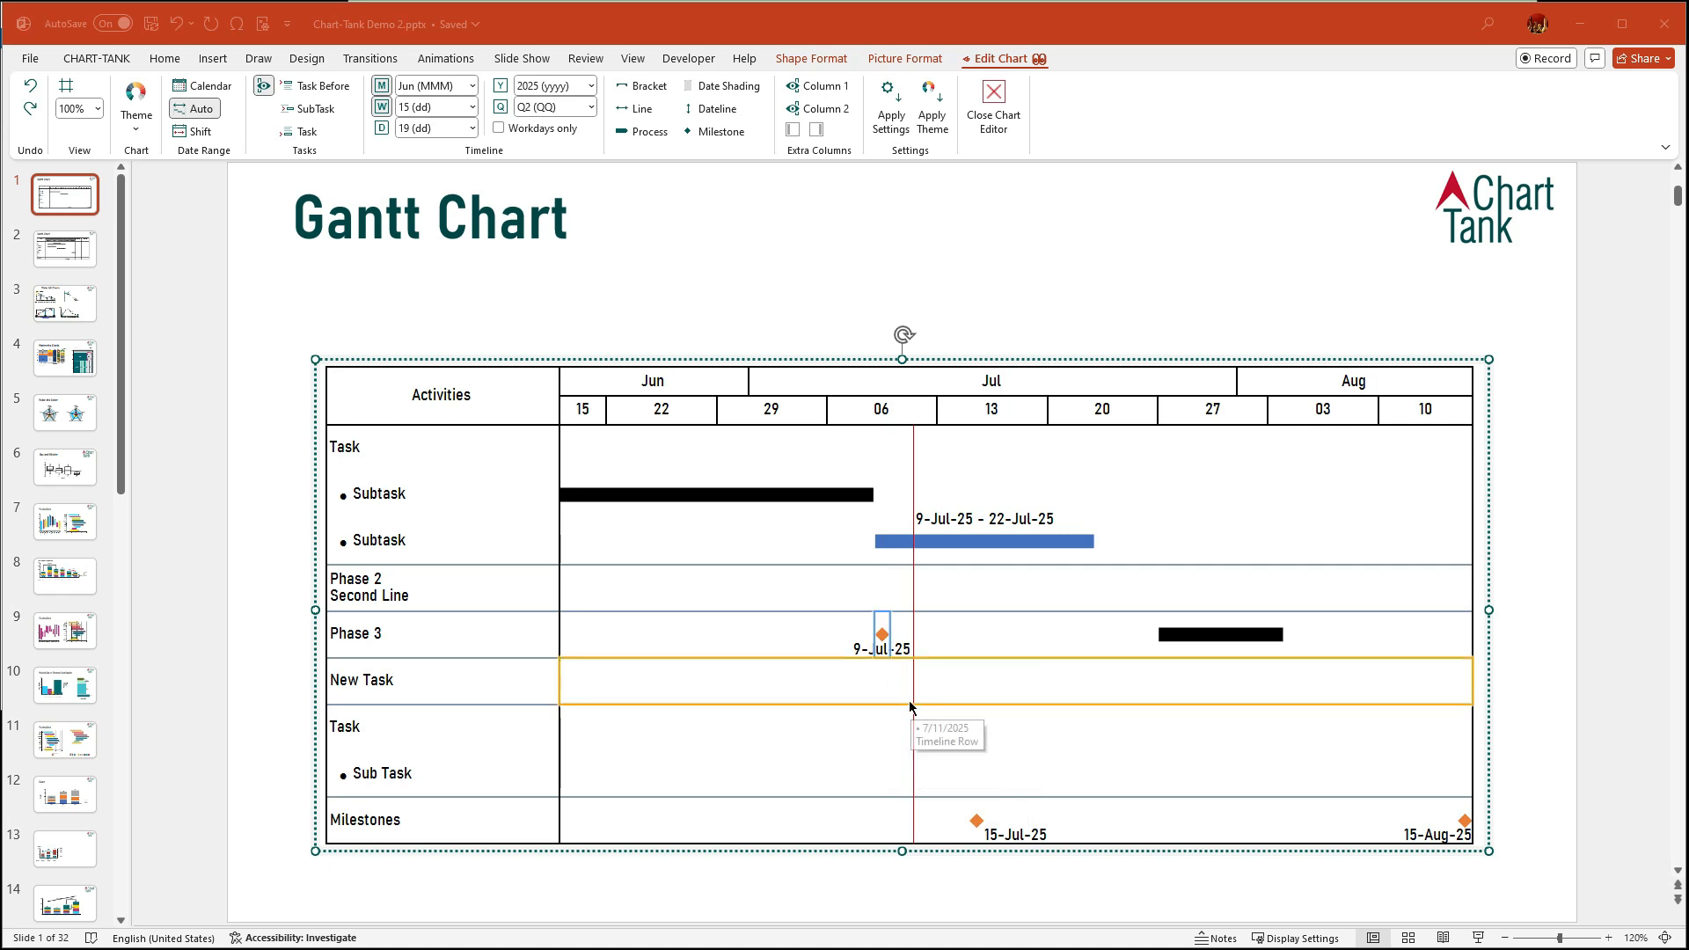
left_click(882, 635)
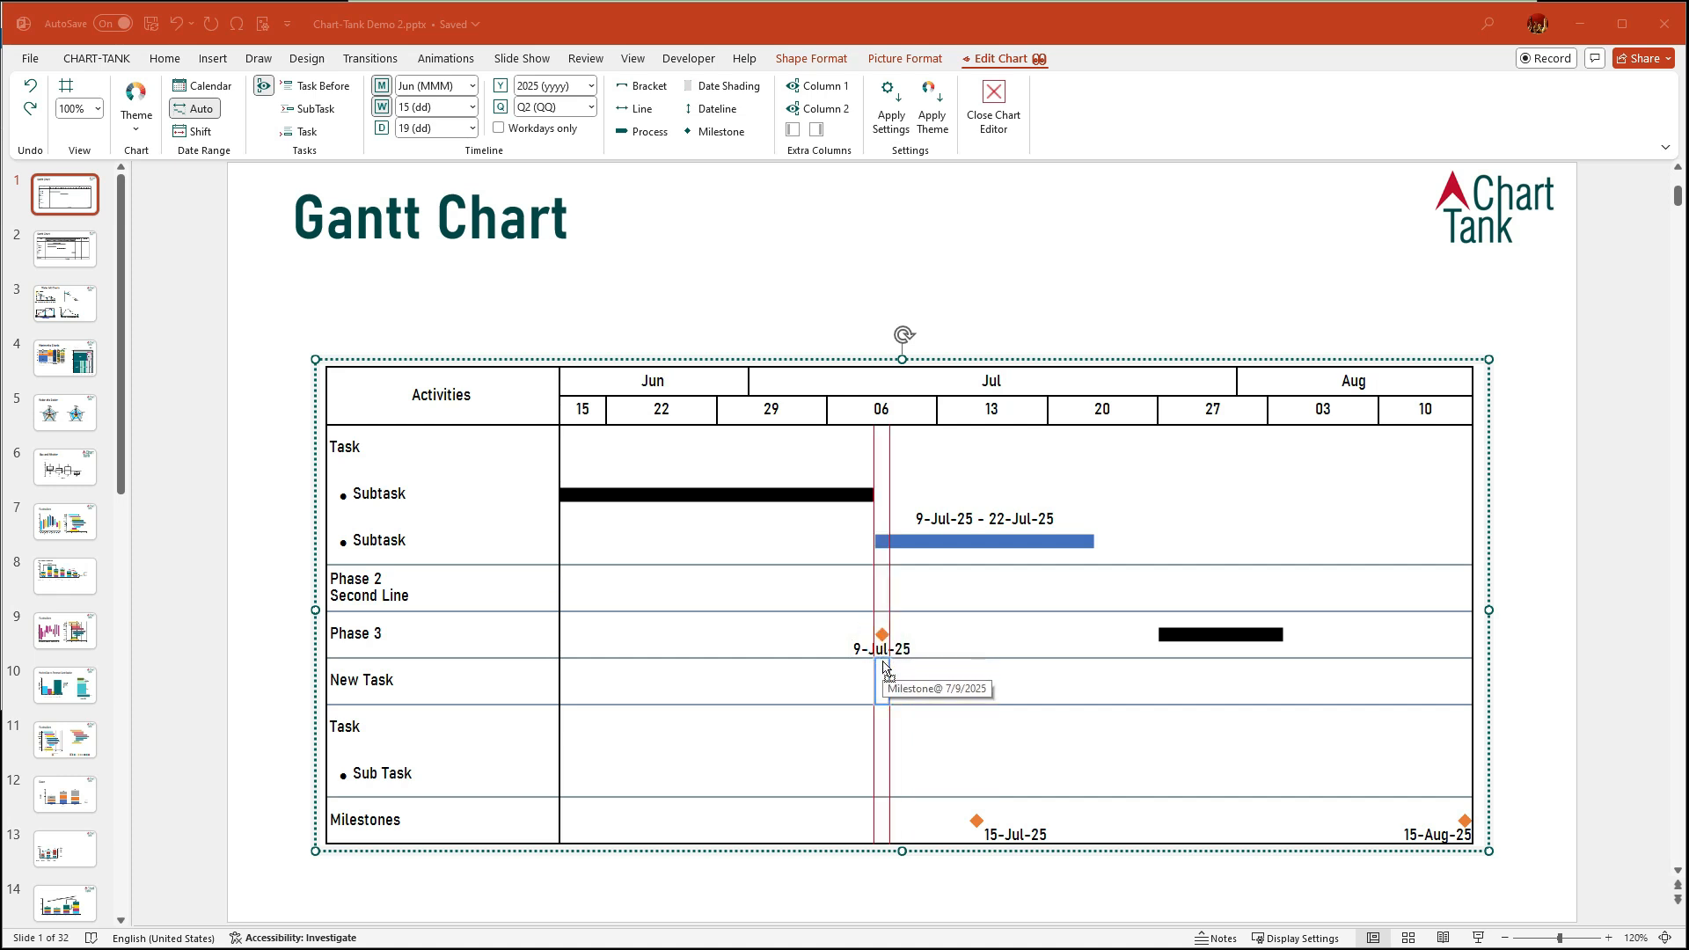
left_click_drag(885, 677, 896, 676)
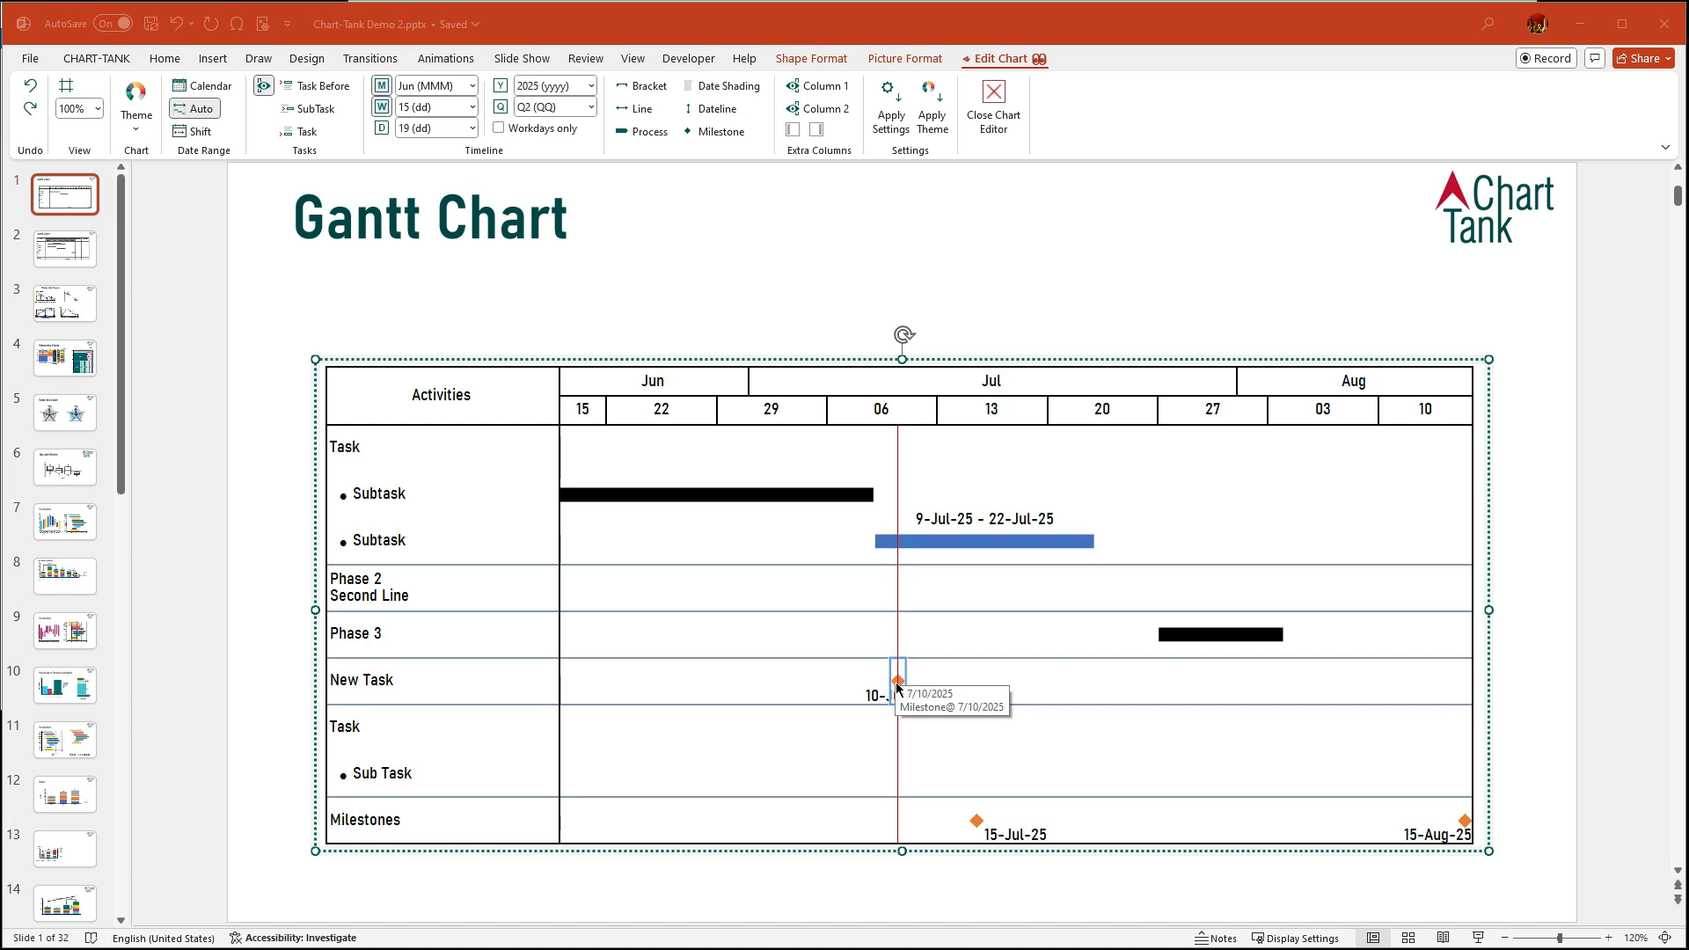
- Recolor the New Task milestone with a fill color from the palette
right_click(897, 682)
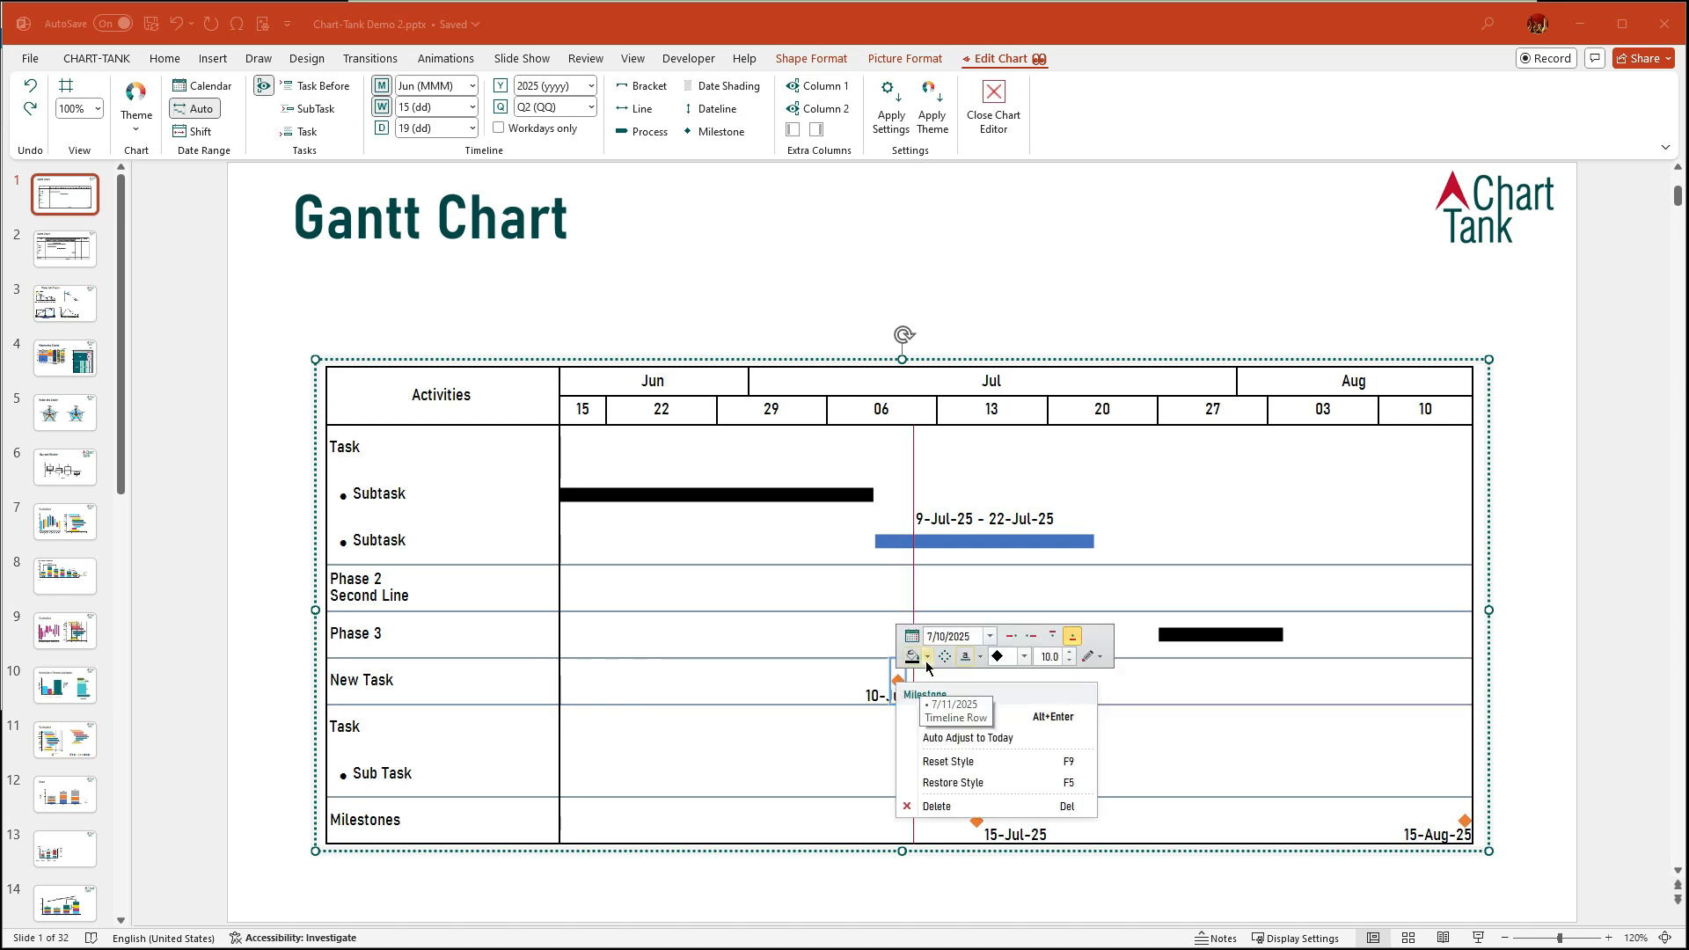
left_click(927, 657)
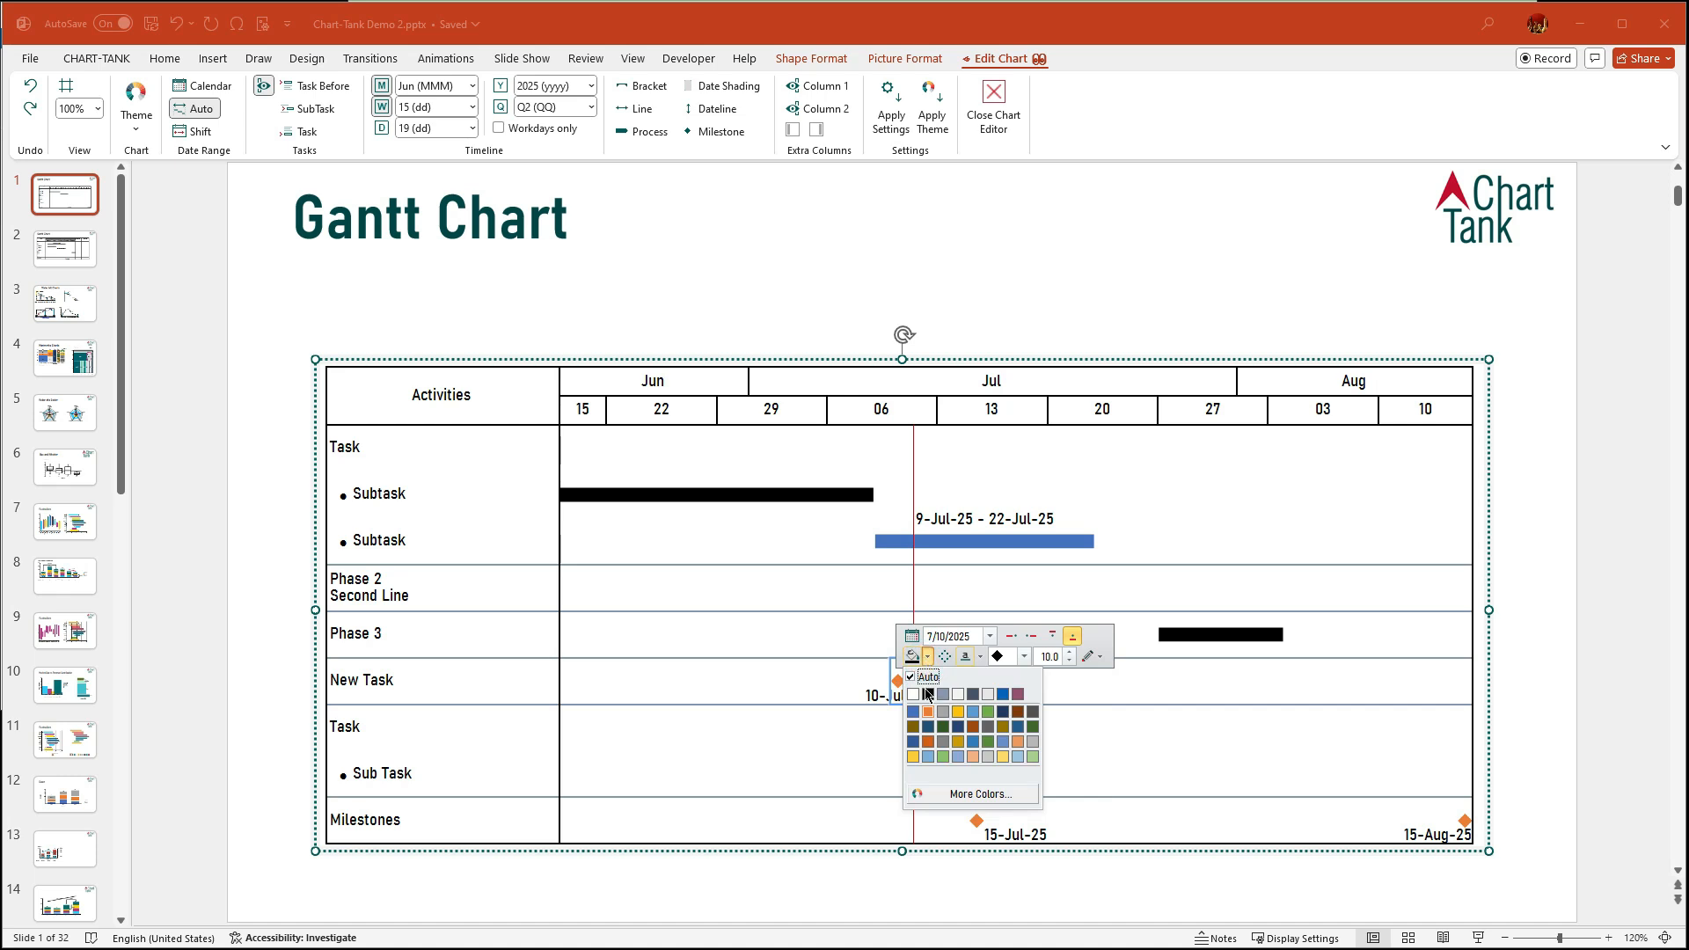
left_click(930, 743)
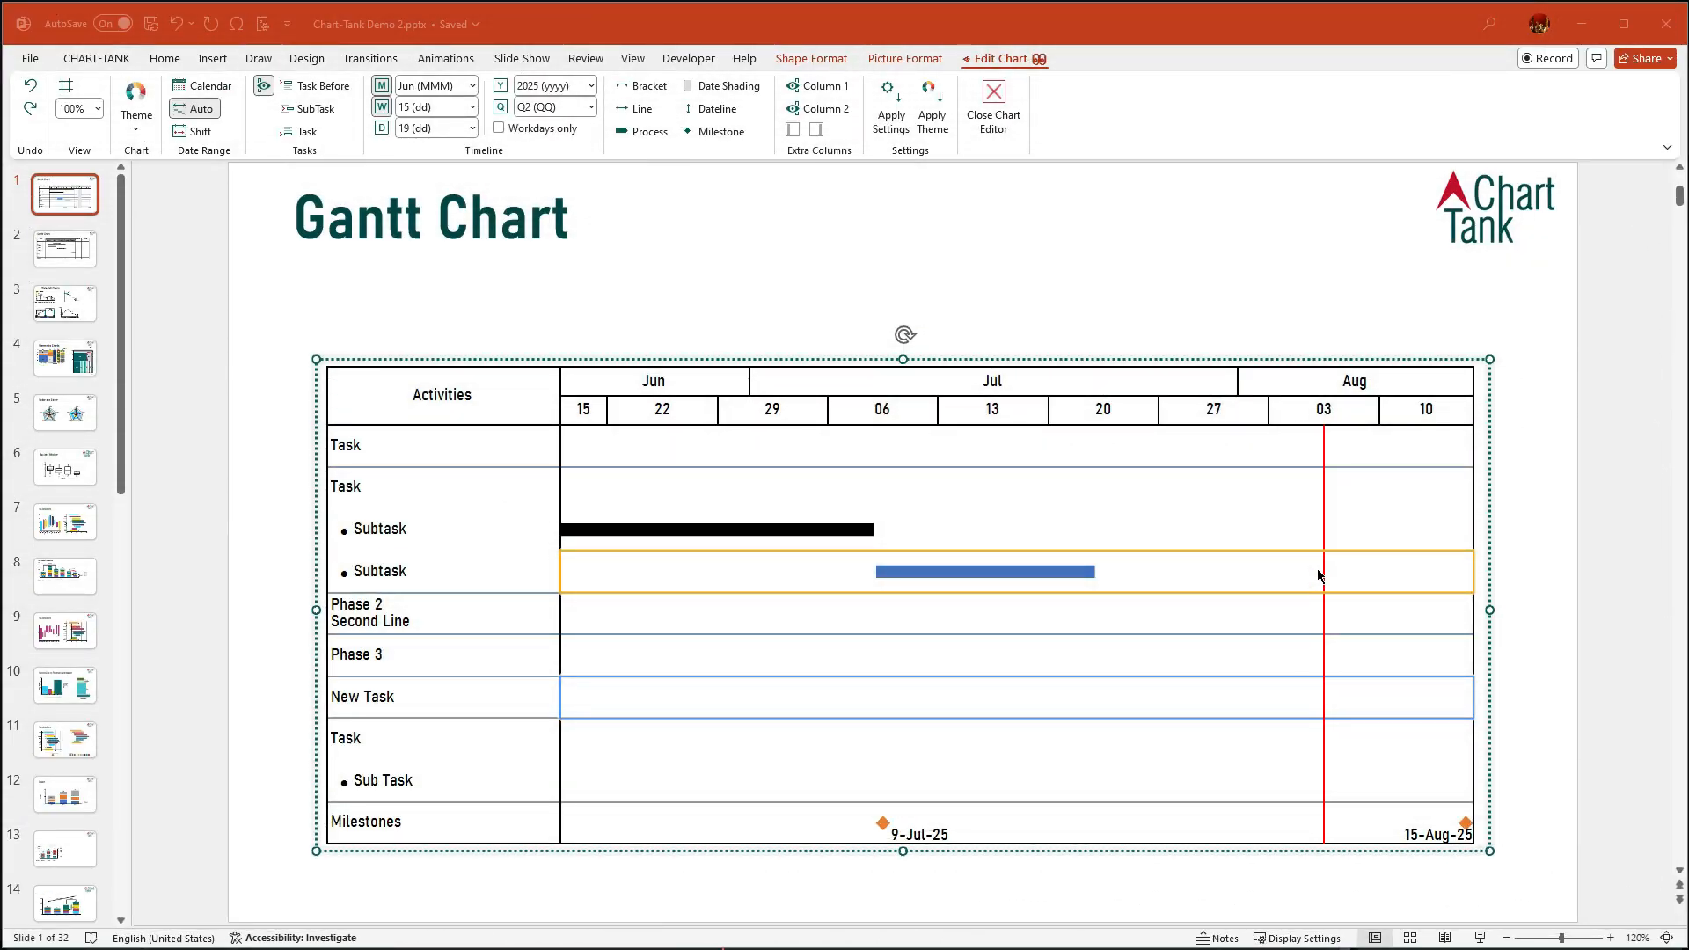
- Insert a date shade over the timeline in early August, within the 03 week column
right_click(1318, 575)
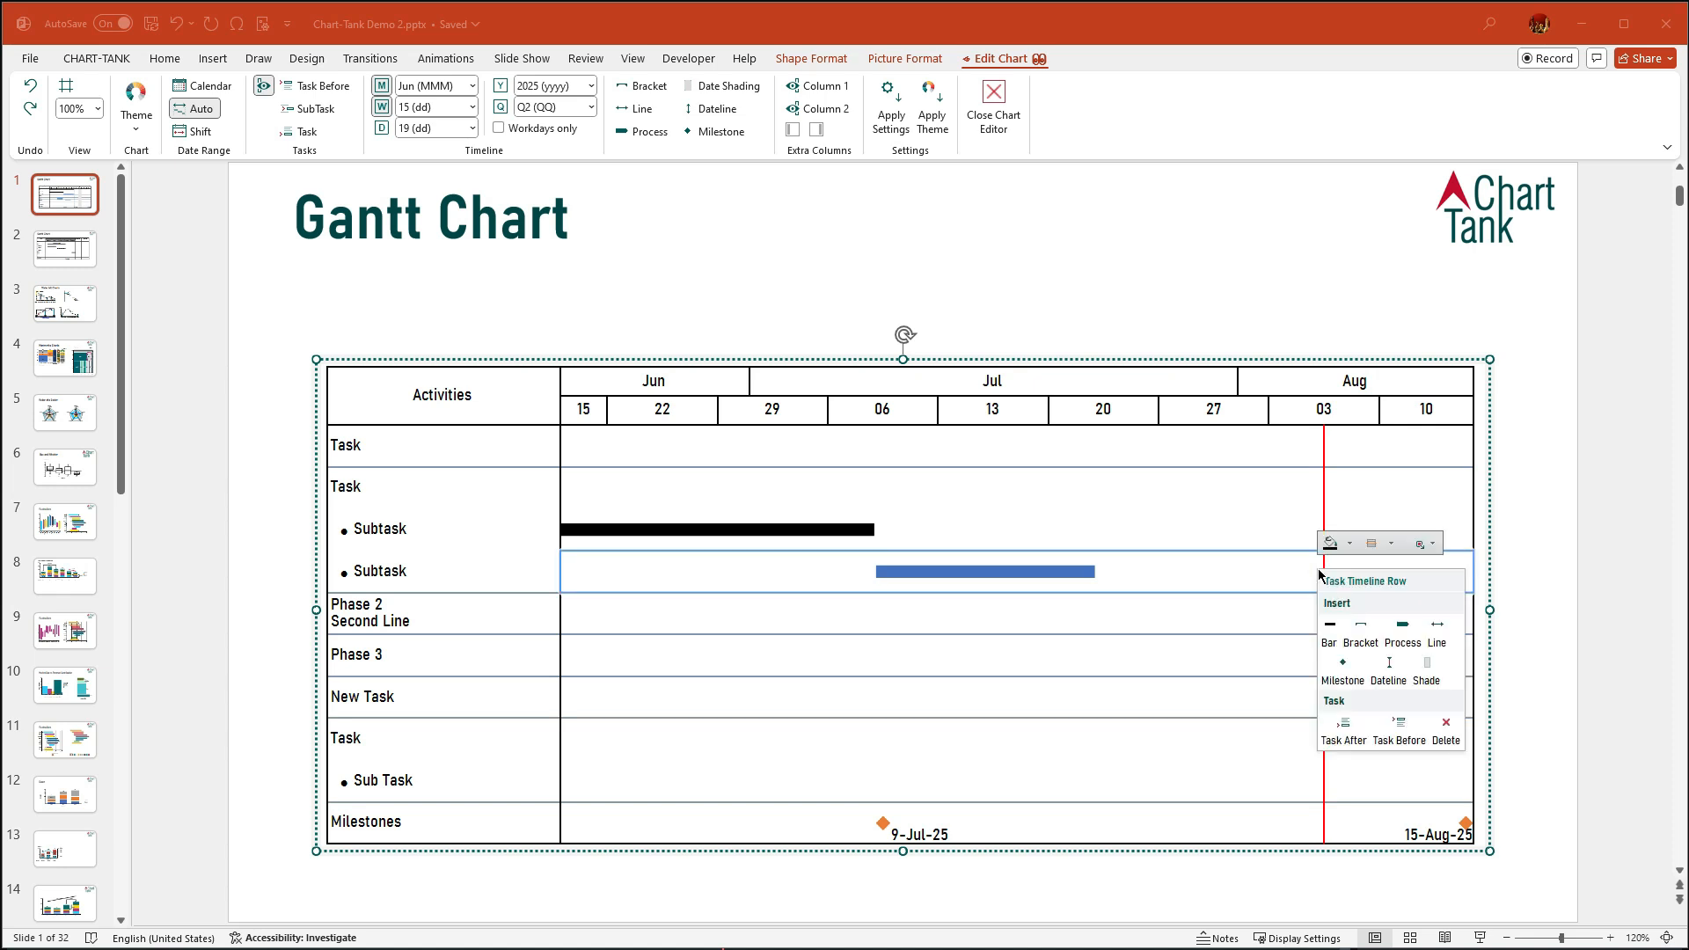
left_click(1426, 667)
left_click(1420, 699)
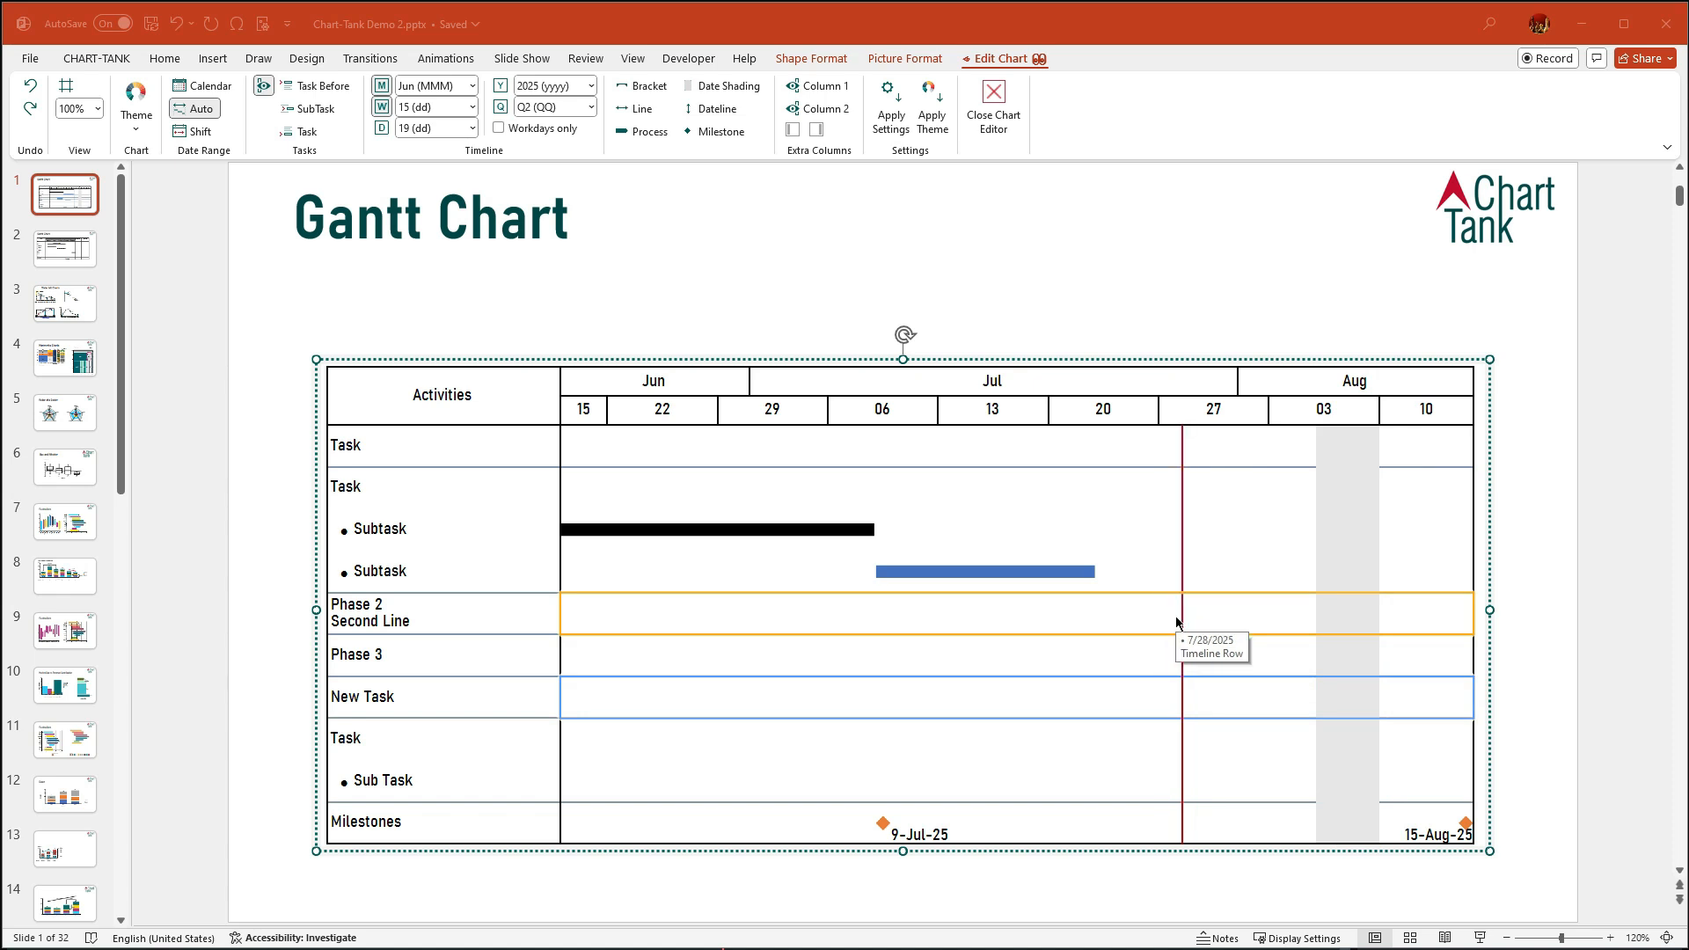
- Insert a dateline in late July and move it to 23-Jul-25
right_click(1135, 622)
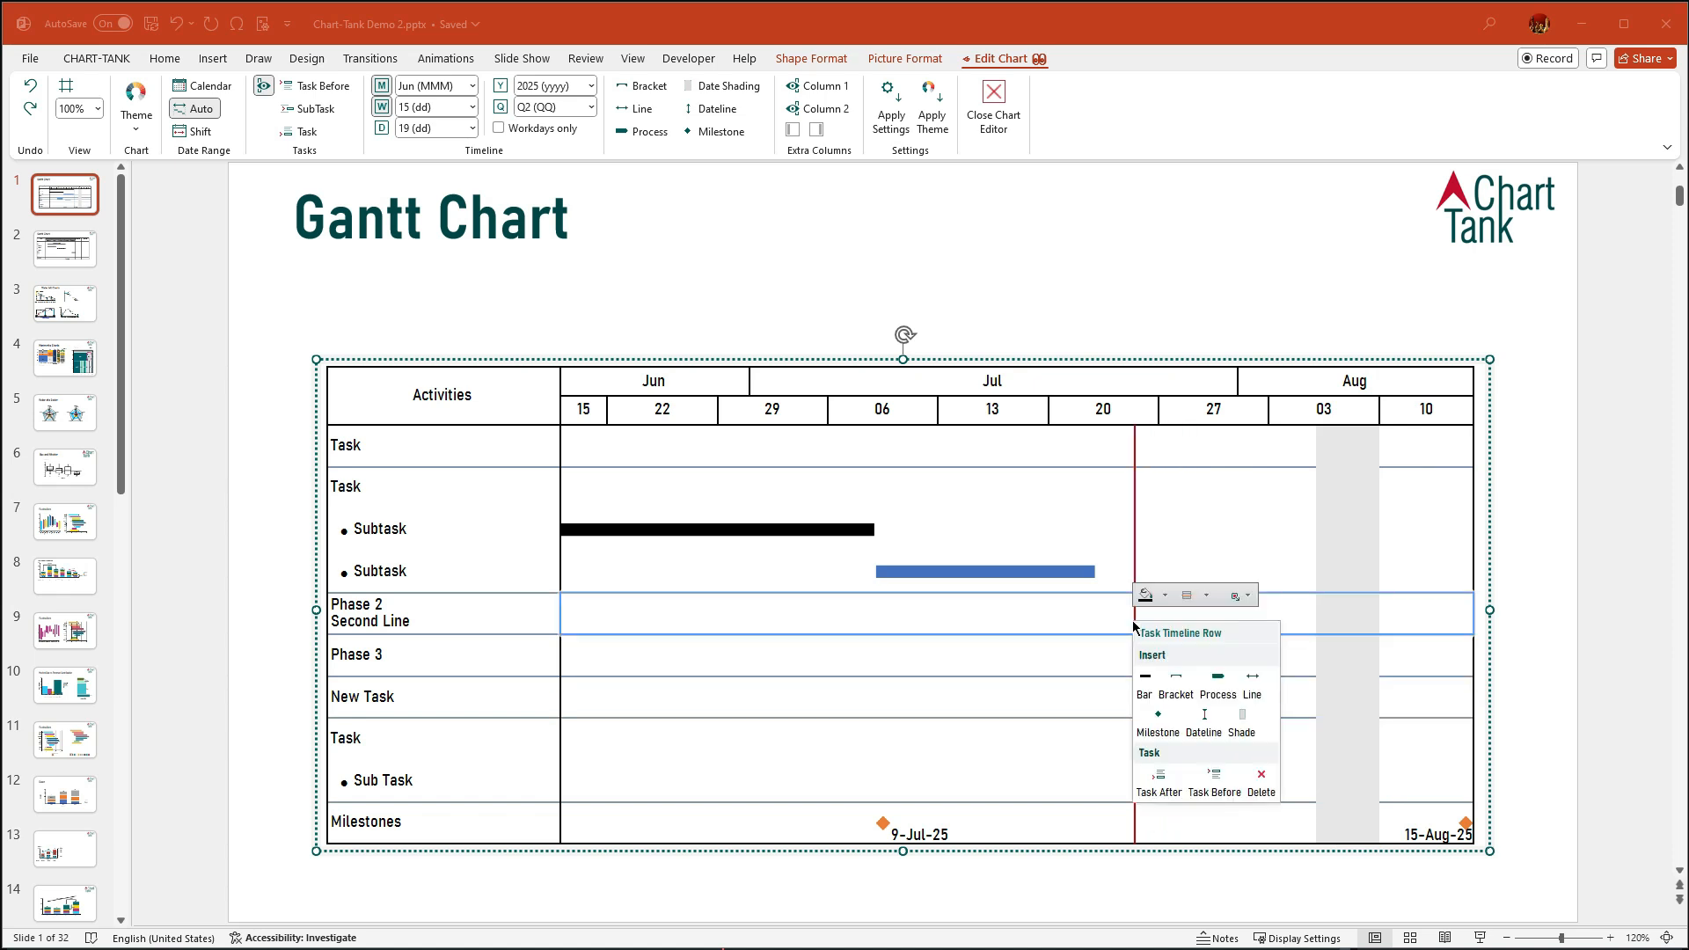
left_click(1204, 724)
left_click_drag(1135, 623, 1103, 624)
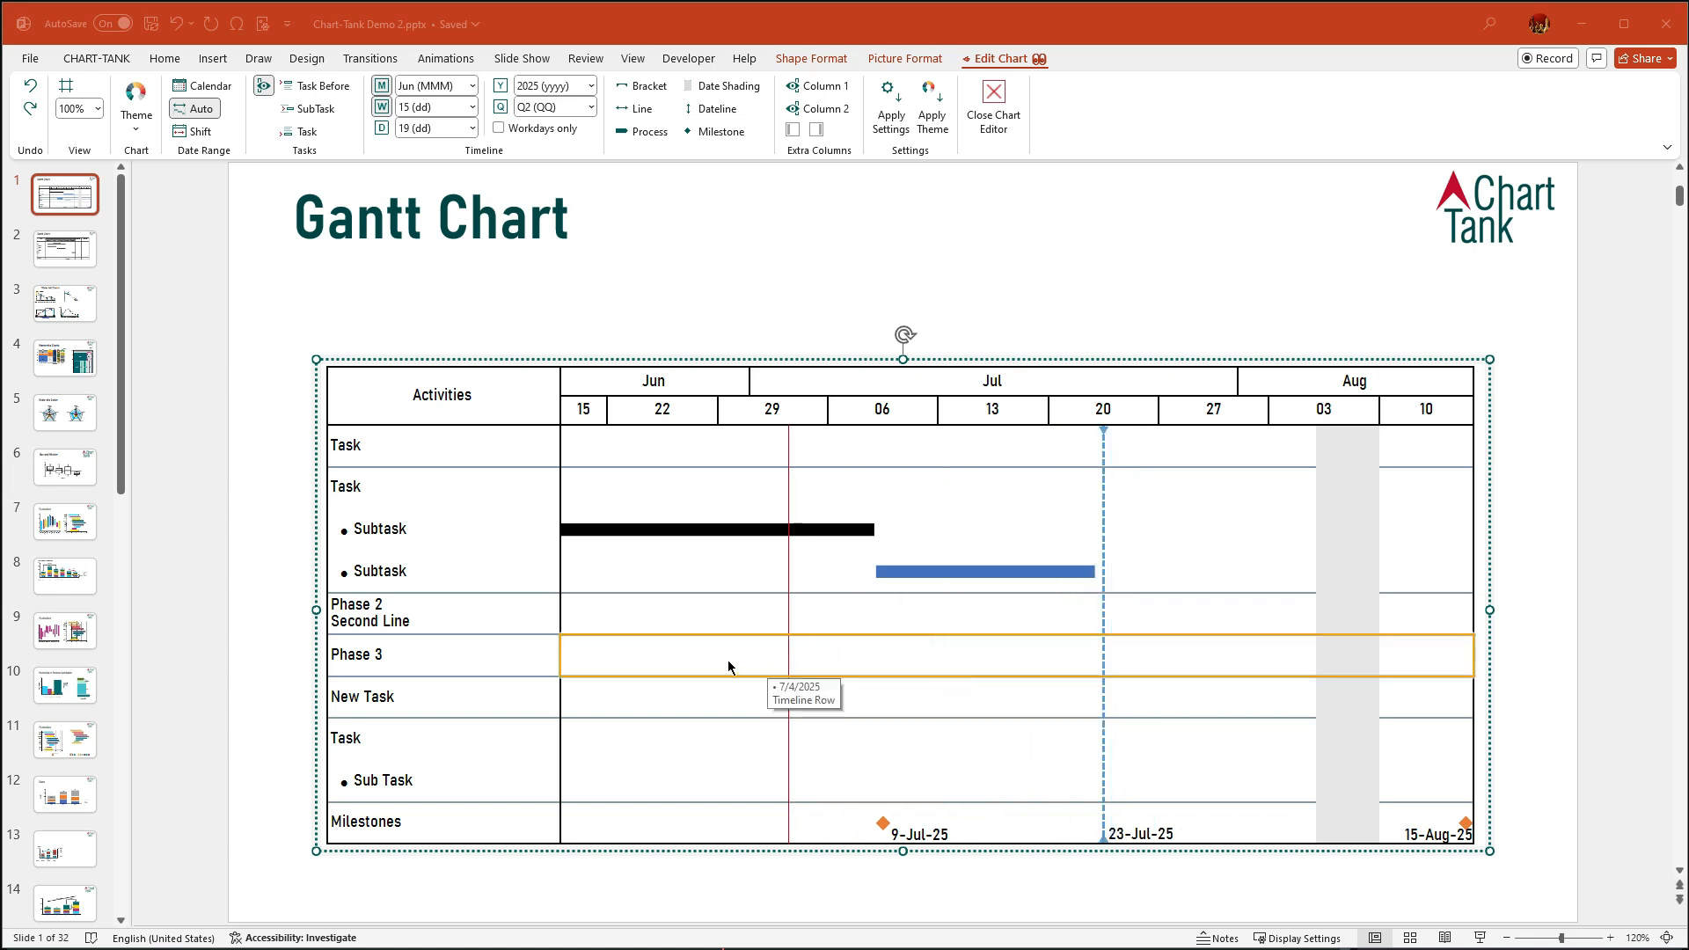
- Insert a process shape in the Phase 3 row in late June and a line in the New Task row in early July
right_click(643, 656)
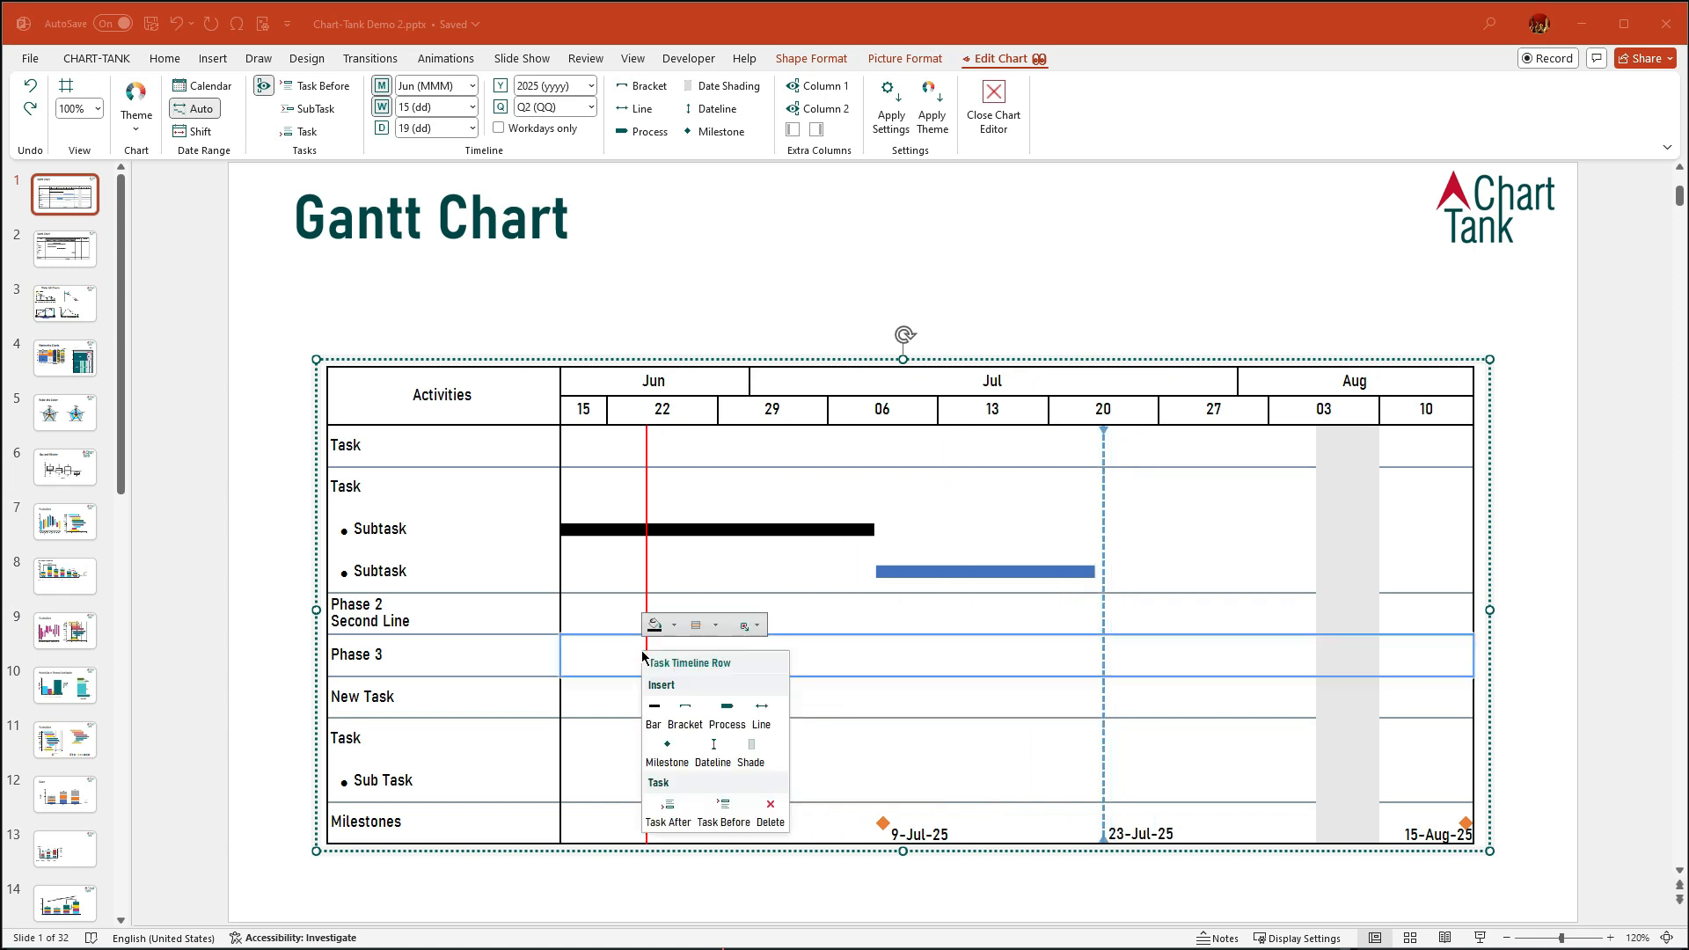
left_click(726, 710)
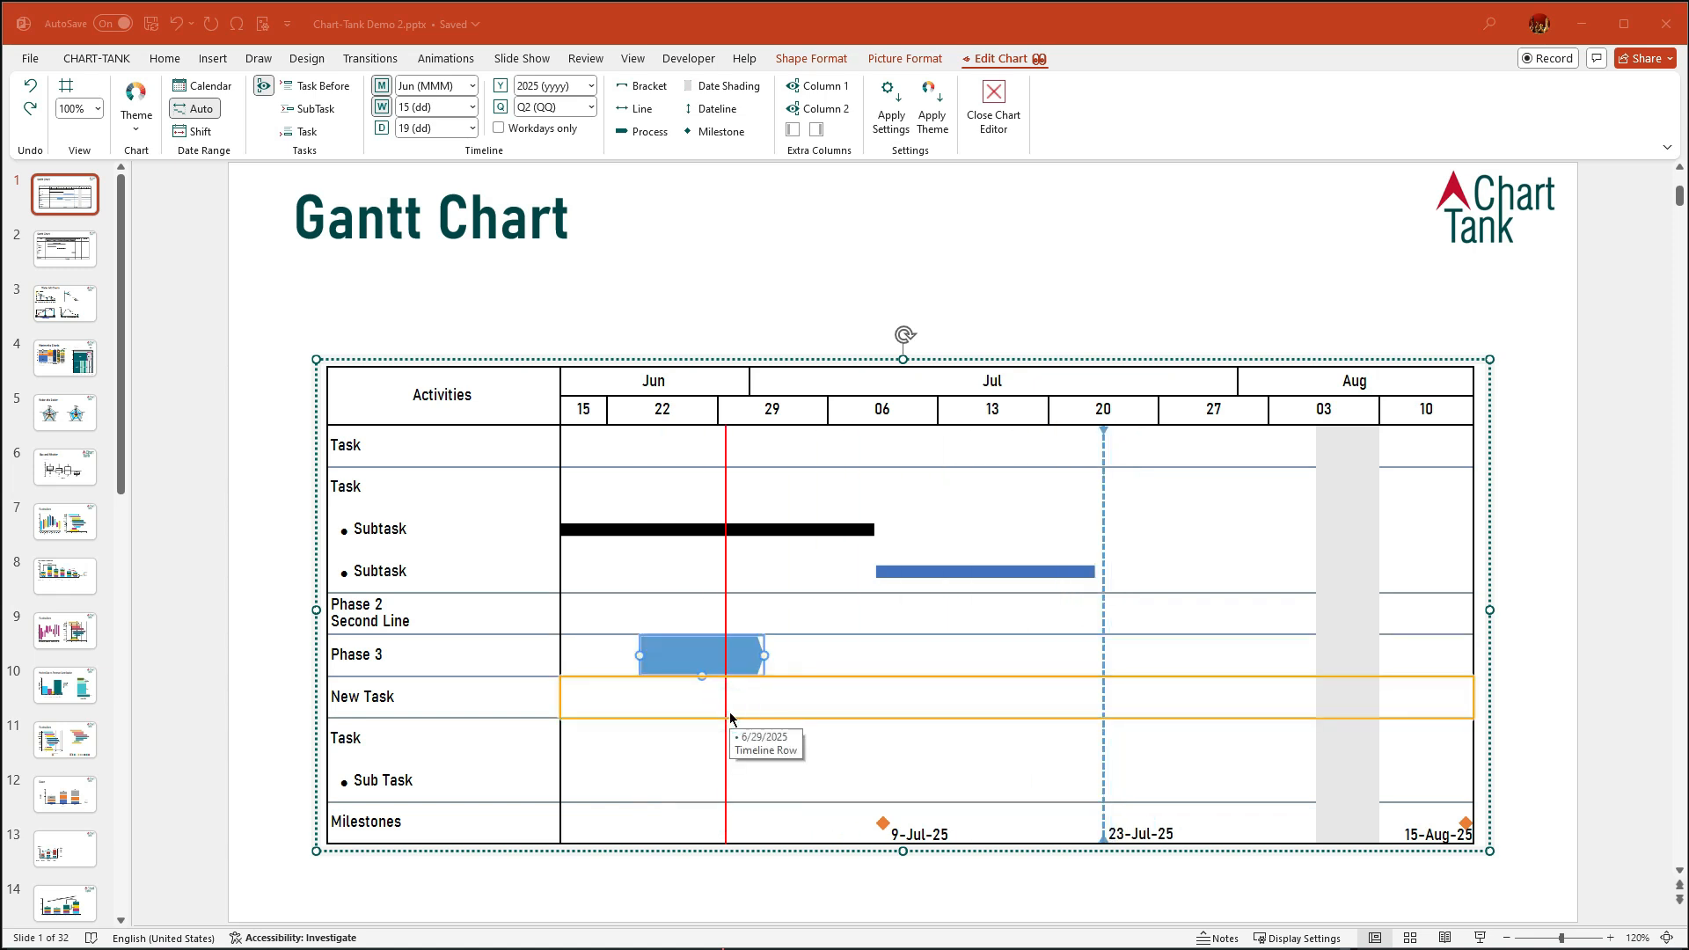
right_click(800, 708)
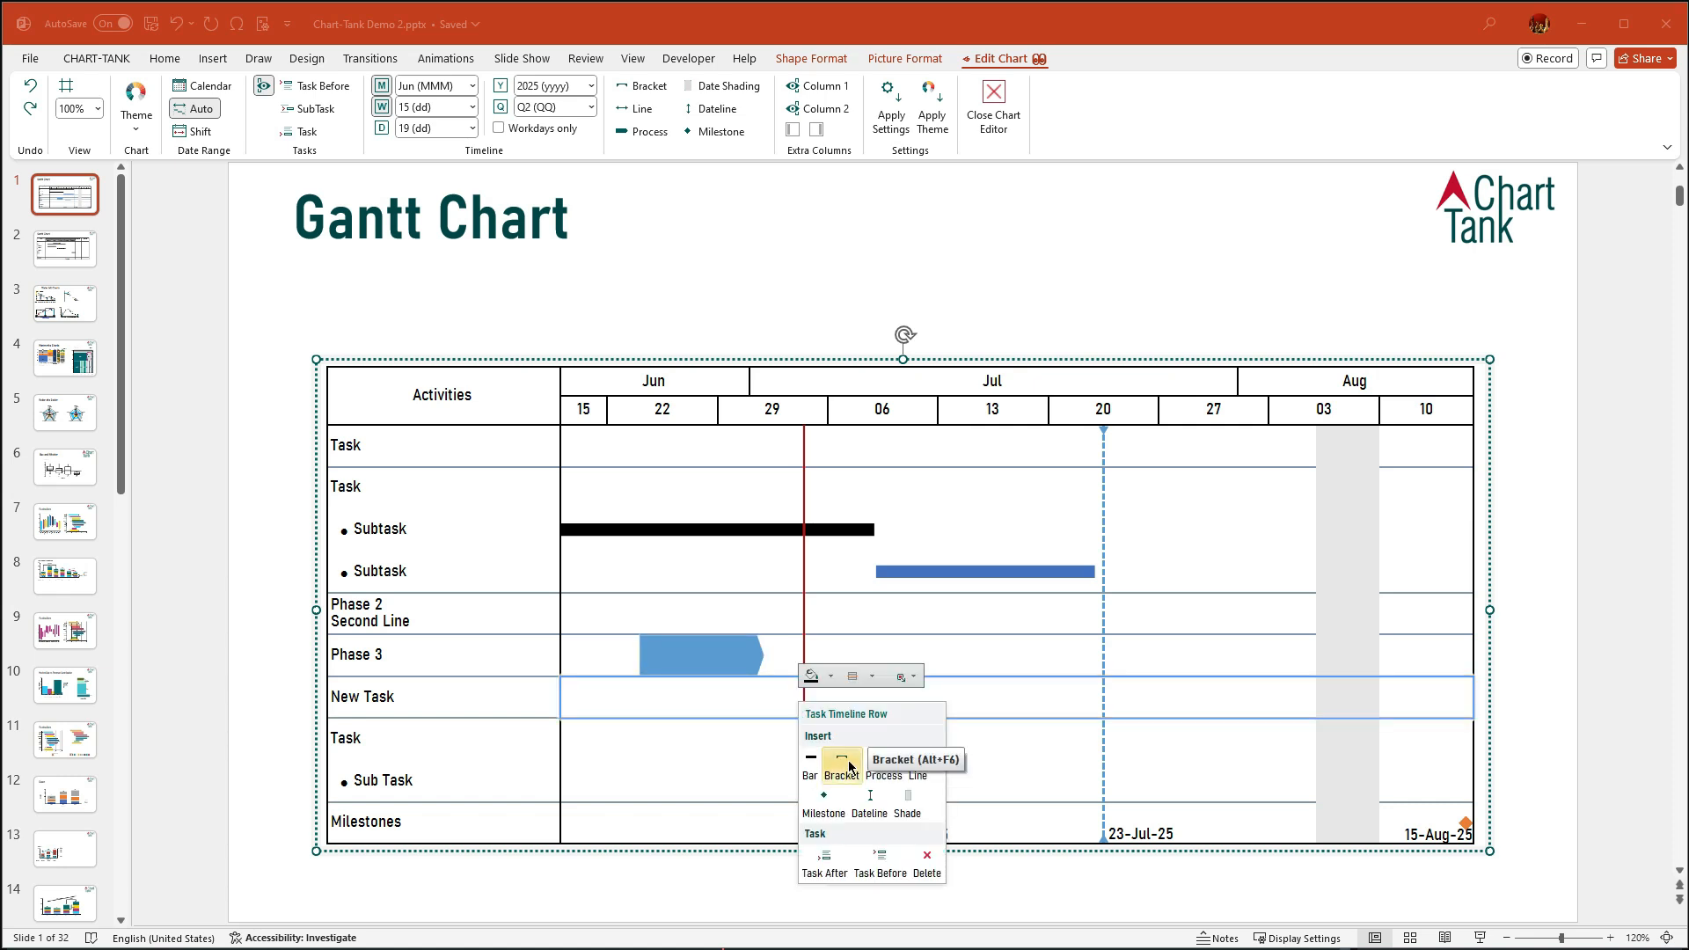
left_click(914, 768)
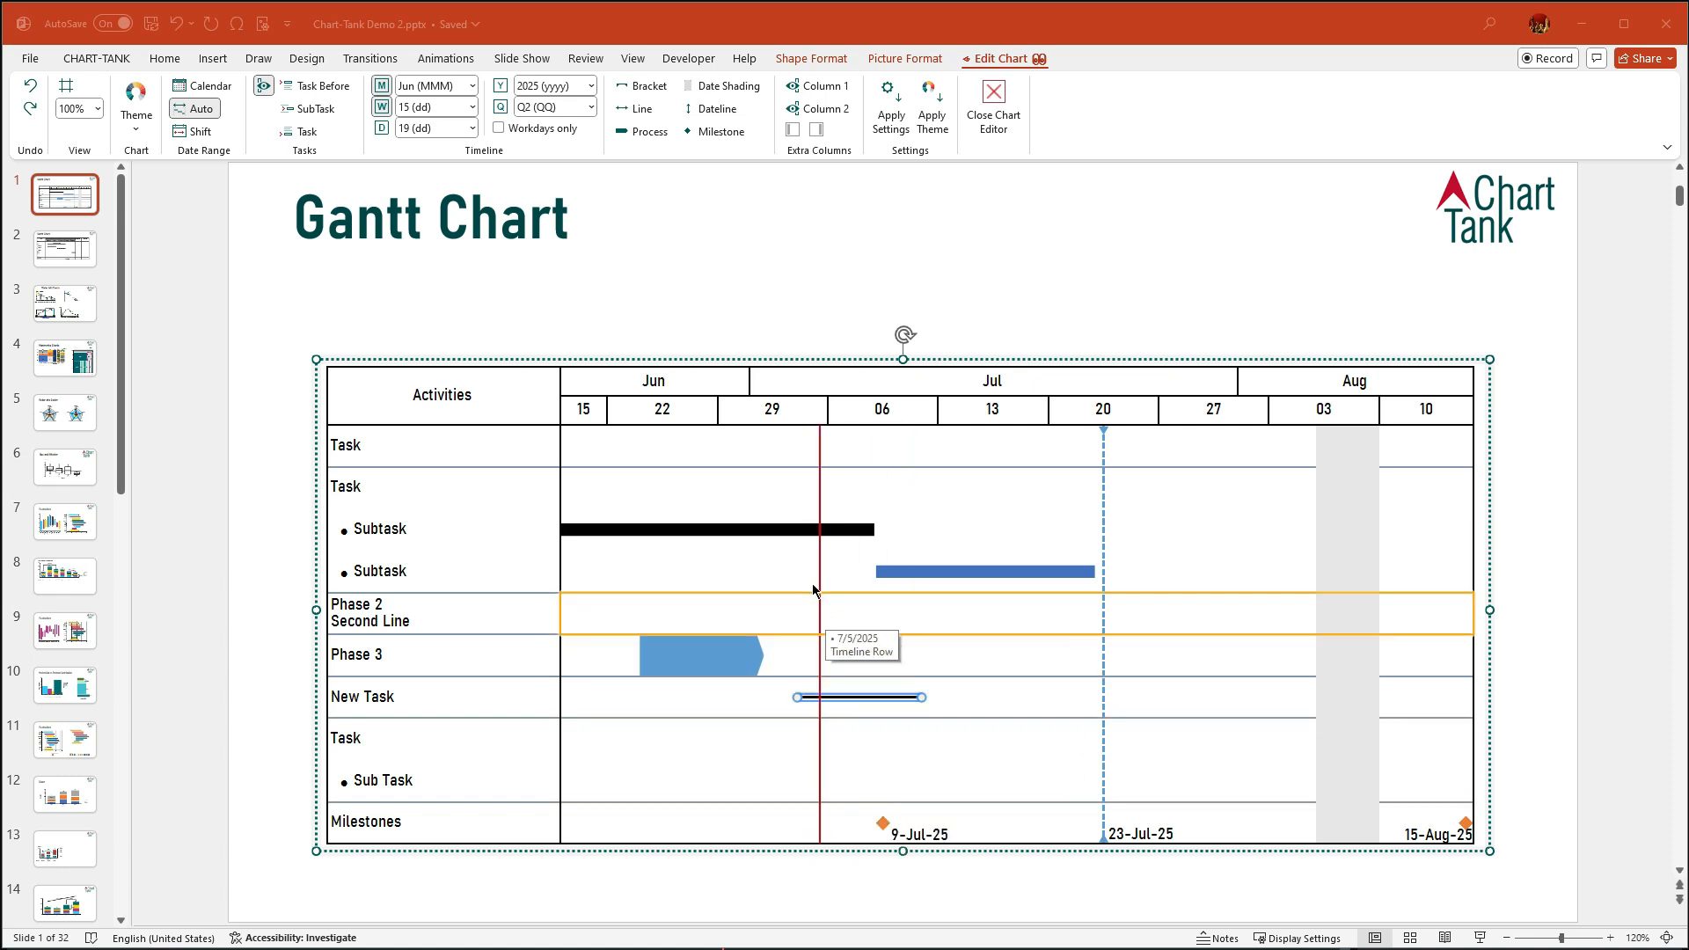
- Insert a bracket in the Task row above the subtasks and auto-adjust it to span both Subtask bars, 19-Jun-25 to 22-Jul-25
right_click(776, 501)
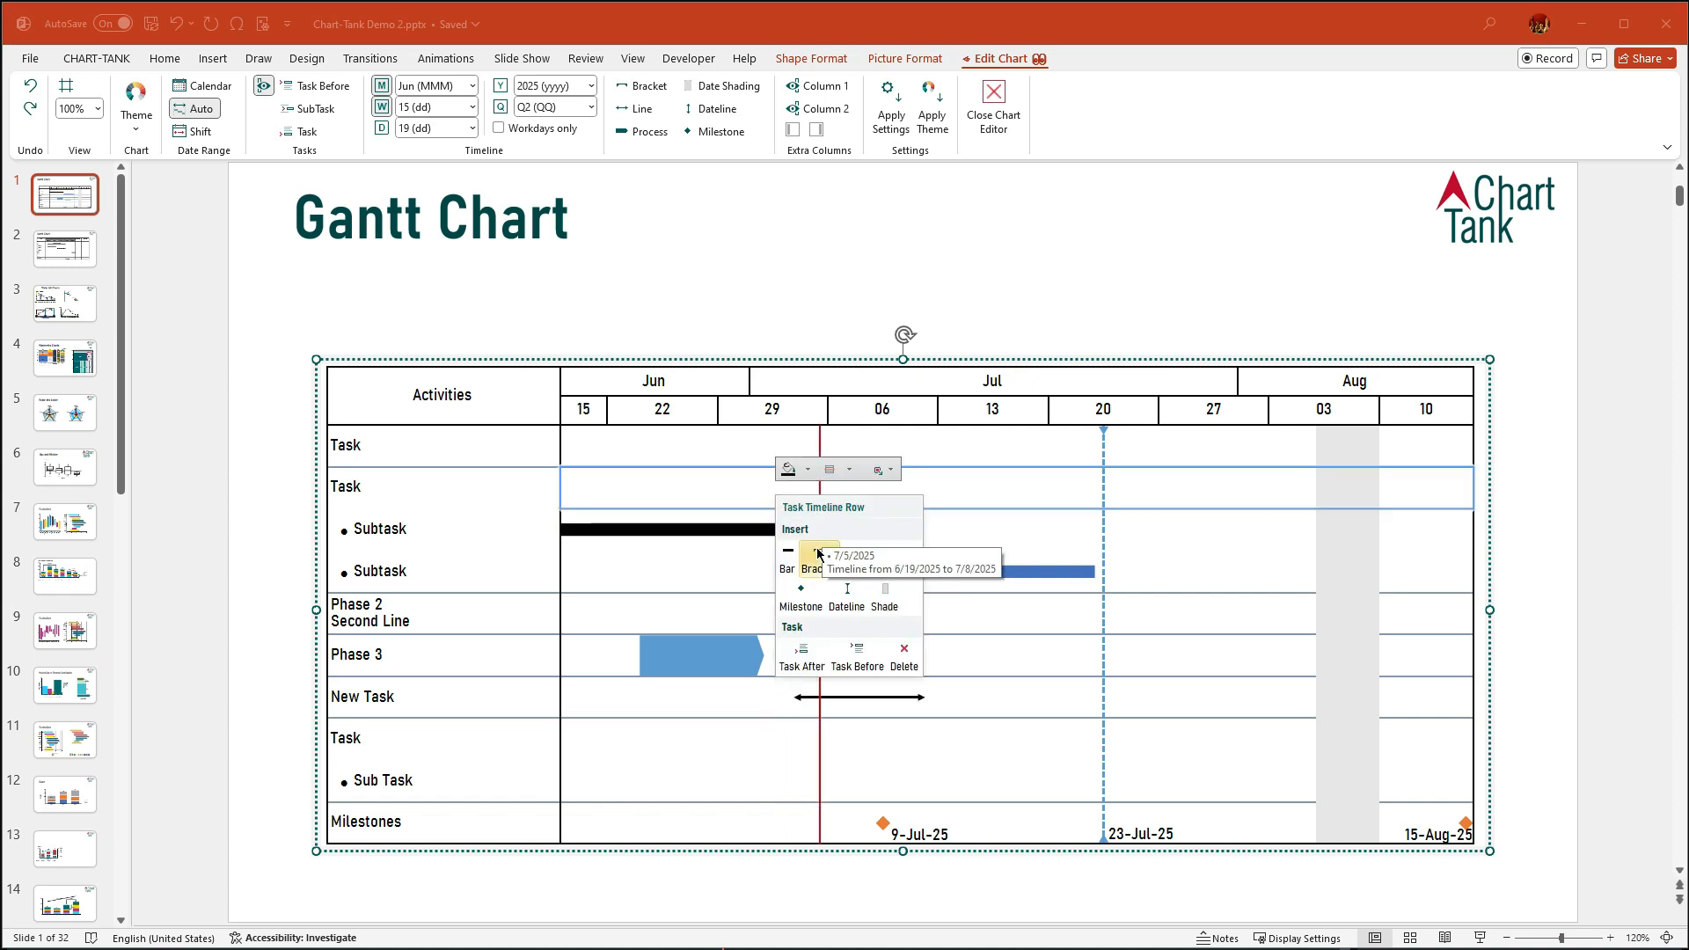
left_click(802, 533)
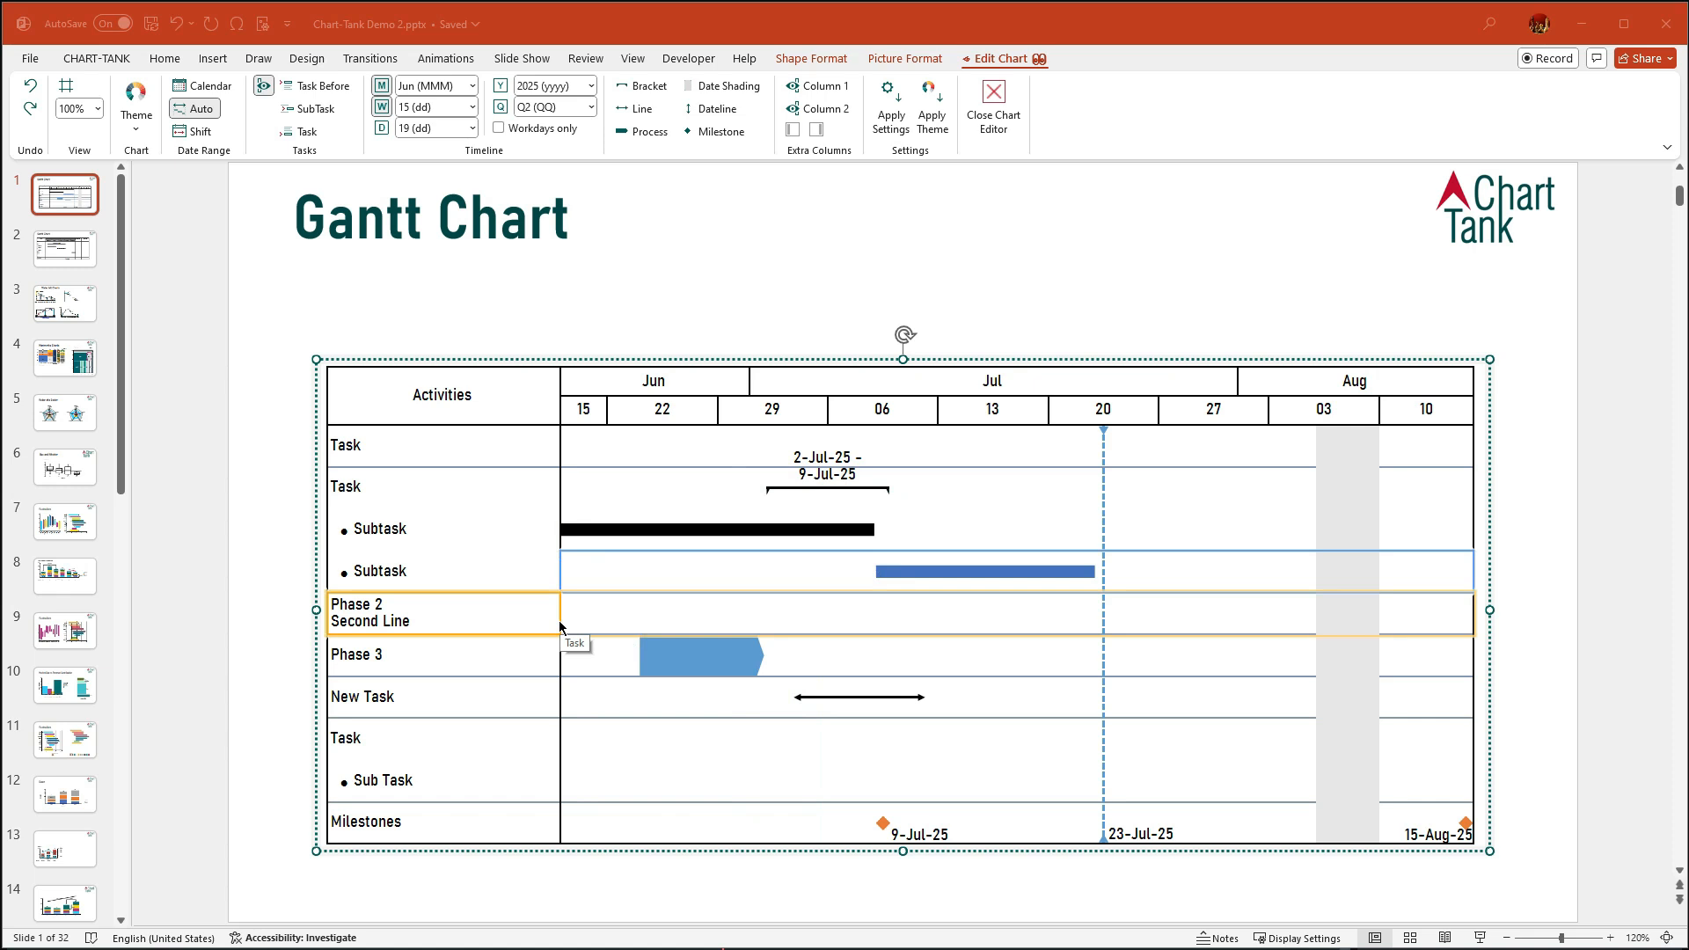
left_click(886, 491)
right_click(886, 491)
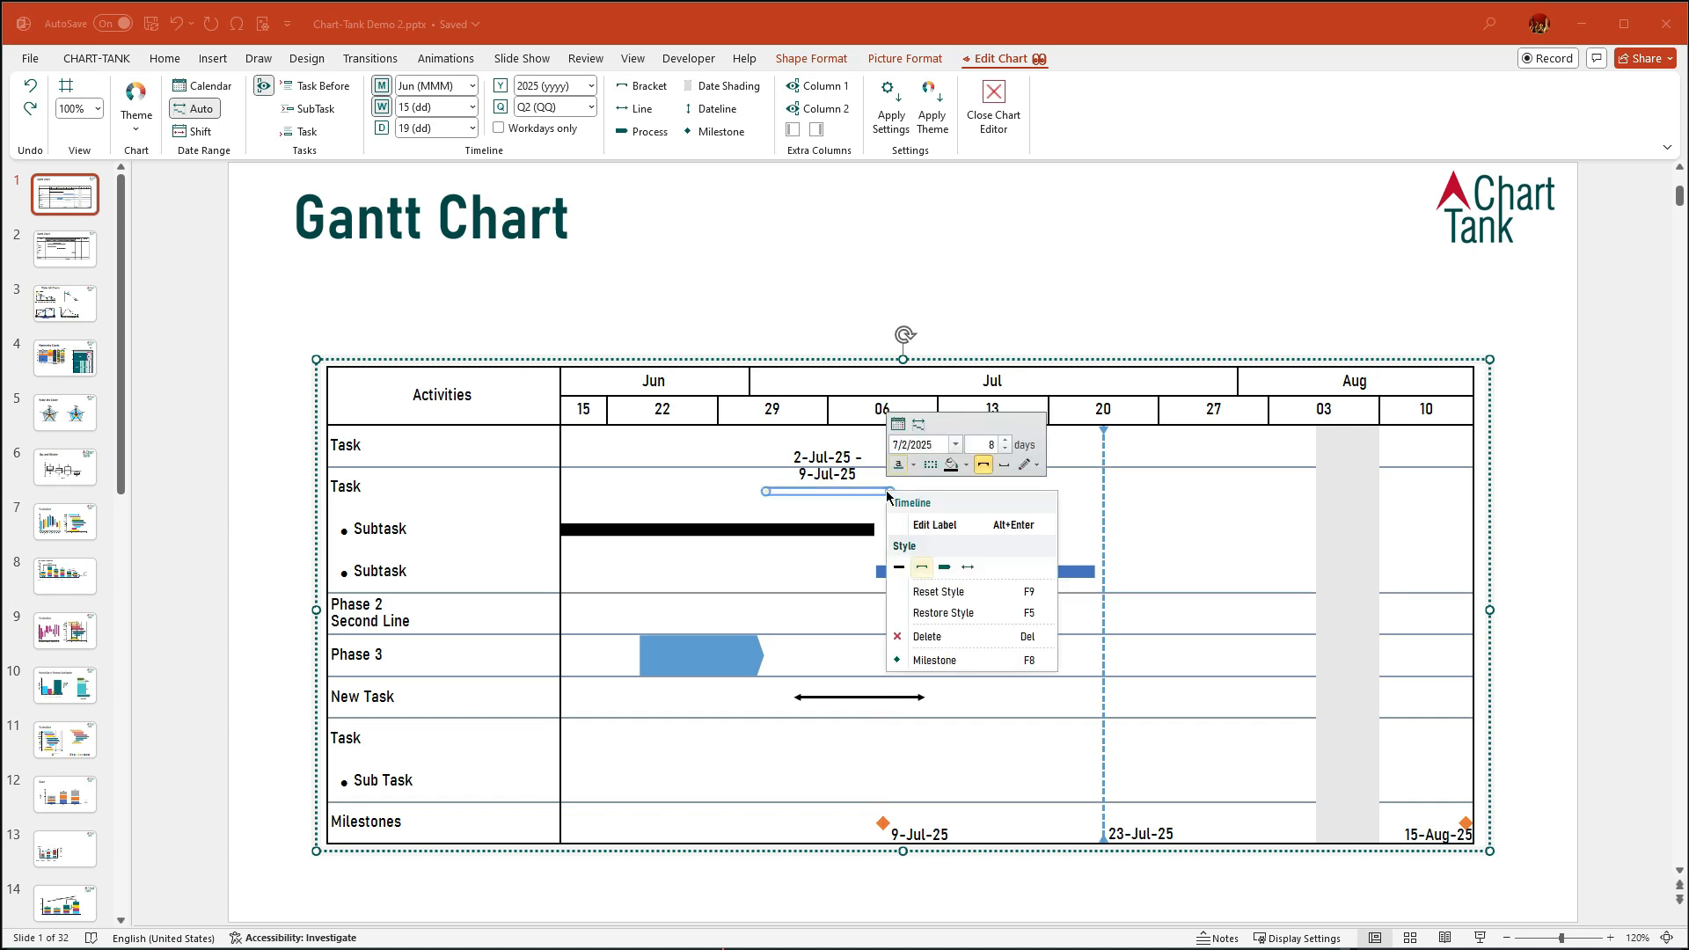
left_click(918, 425)
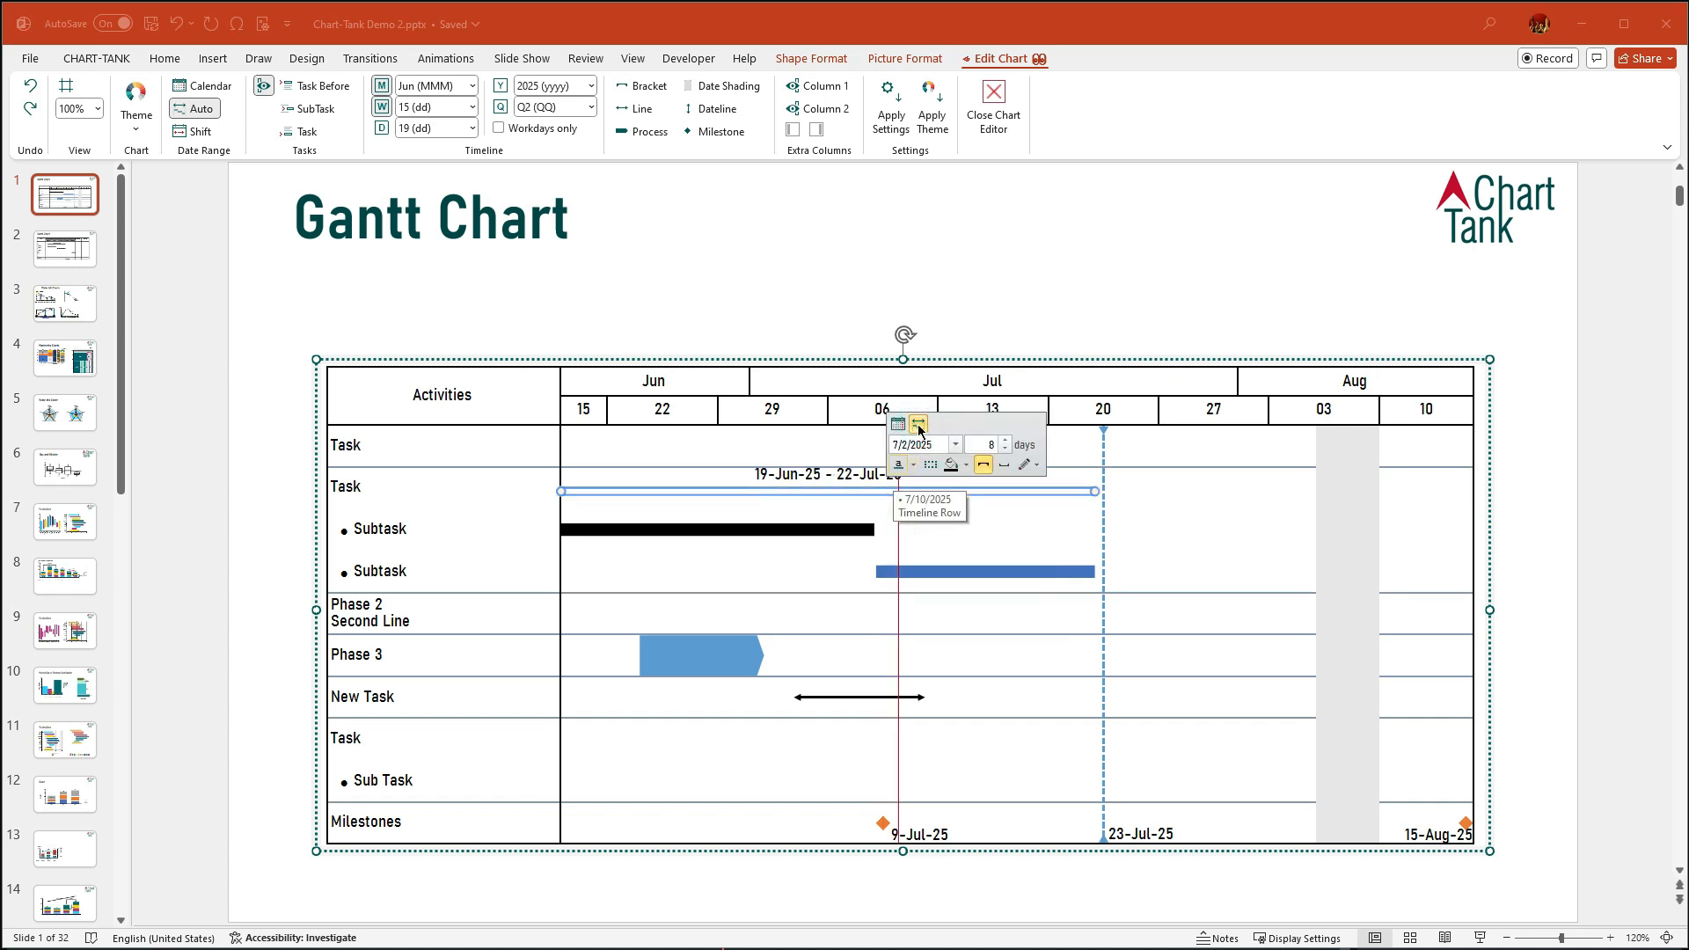
left_click(1252, 623)
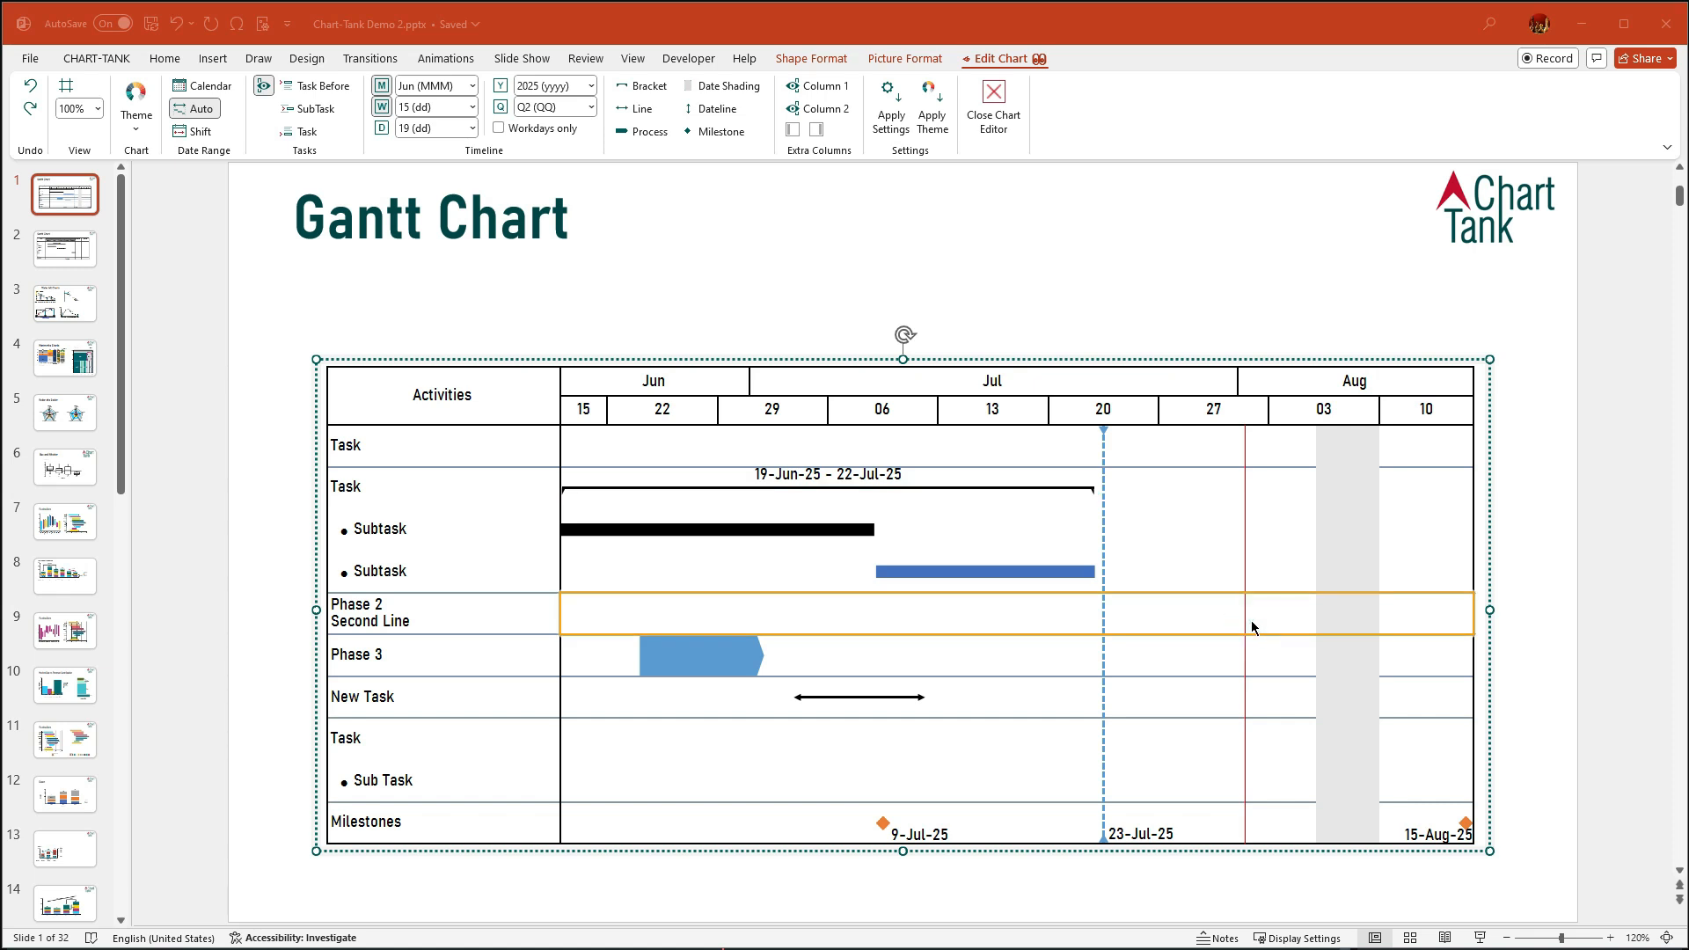